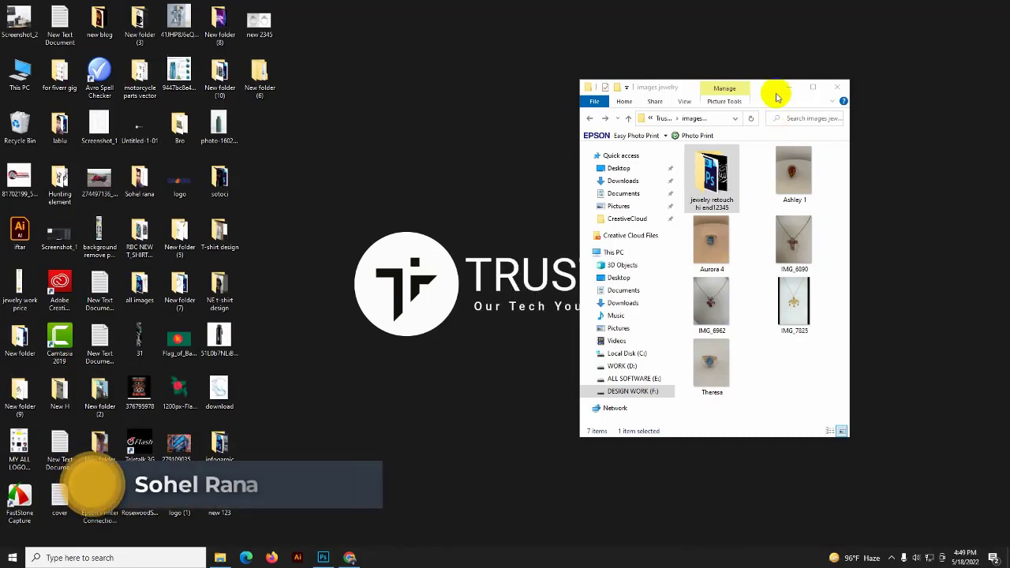
# Open the Aurora 4 ring photo from the images jewelry folder in Photos.
pyautogui.moveTo(773, 87); pyautogui.dragTo(773, 61)
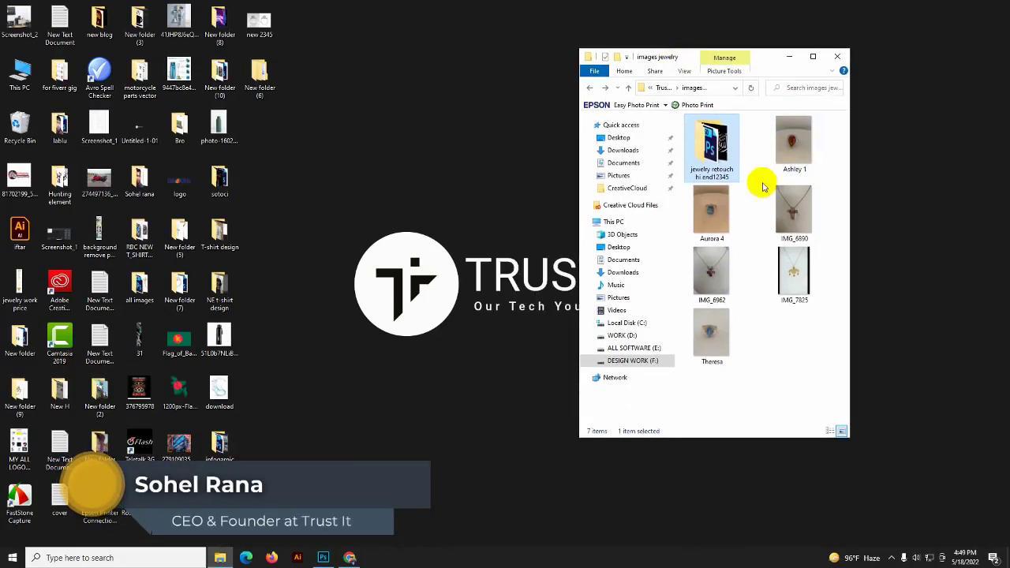
pyautogui.doubleClick(712, 215)
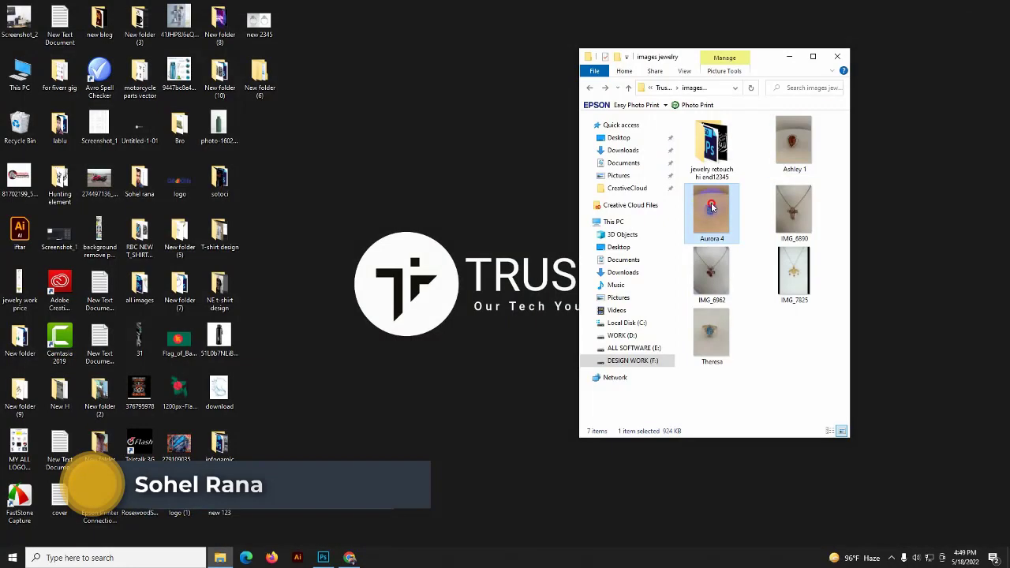
# Drag Aurora 4.jpg from Photos onto Photoshop so it opens as a document.
pyautogui.moveTo(712, 207)
pyautogui.mouseDown()
pyautogui.moveTo(456, 154)
pyautogui.moveTo(454, 165)
pyautogui.mouseUp()
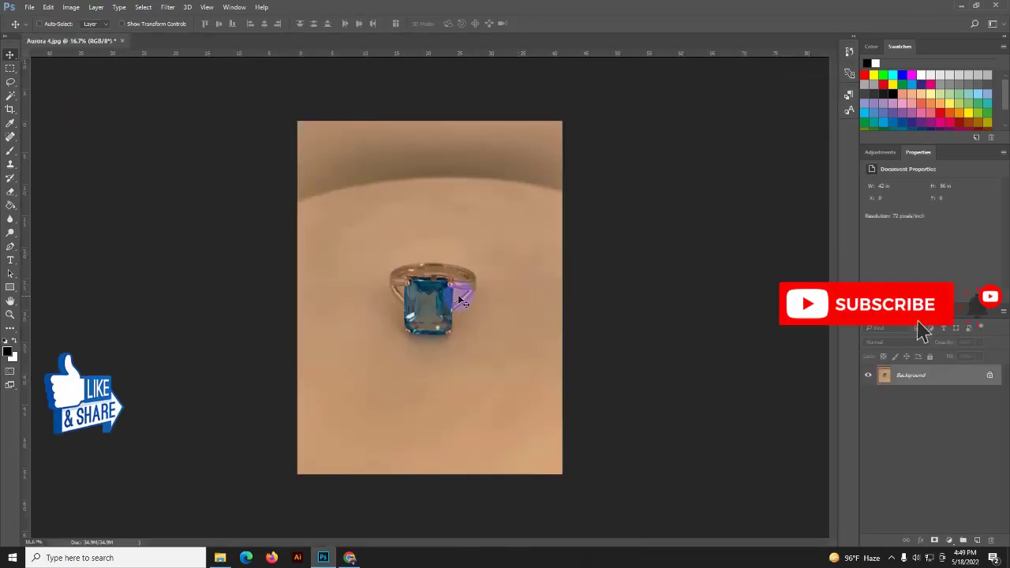
# Duplicate Background as Background copy and add an empty Layer 1 above Background.
pyautogui.click(913, 383)
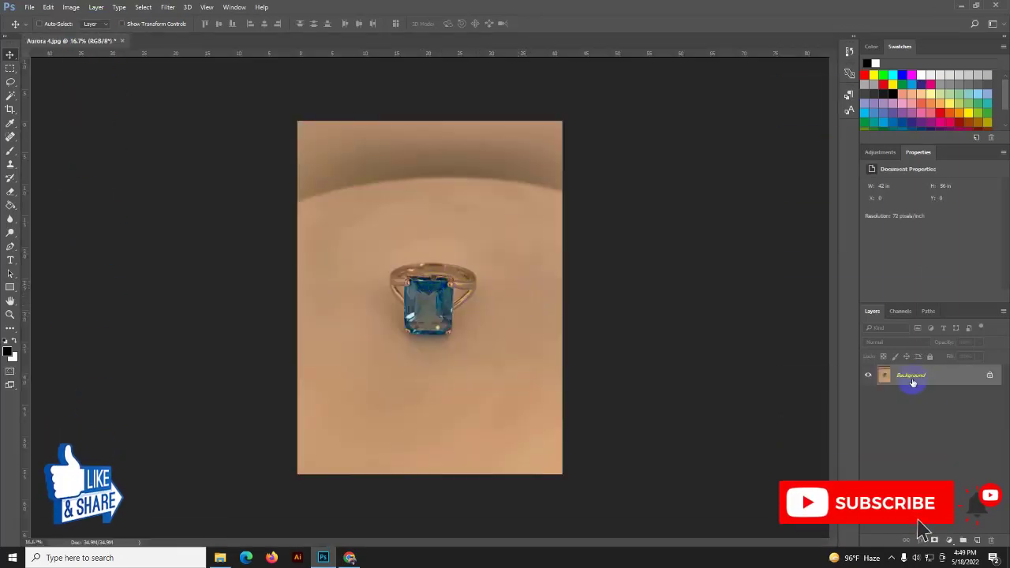
pyautogui.moveTo(913, 382); pyautogui.dragTo(948, 376)
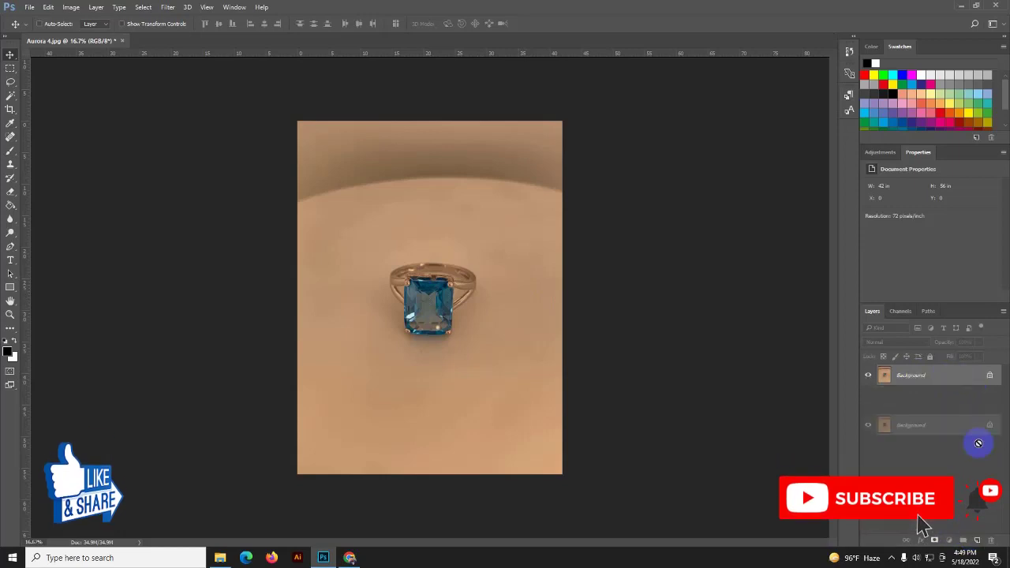
pyautogui.moveTo(948, 376); pyautogui.dragTo(977, 540)
pyautogui.click(935, 404)
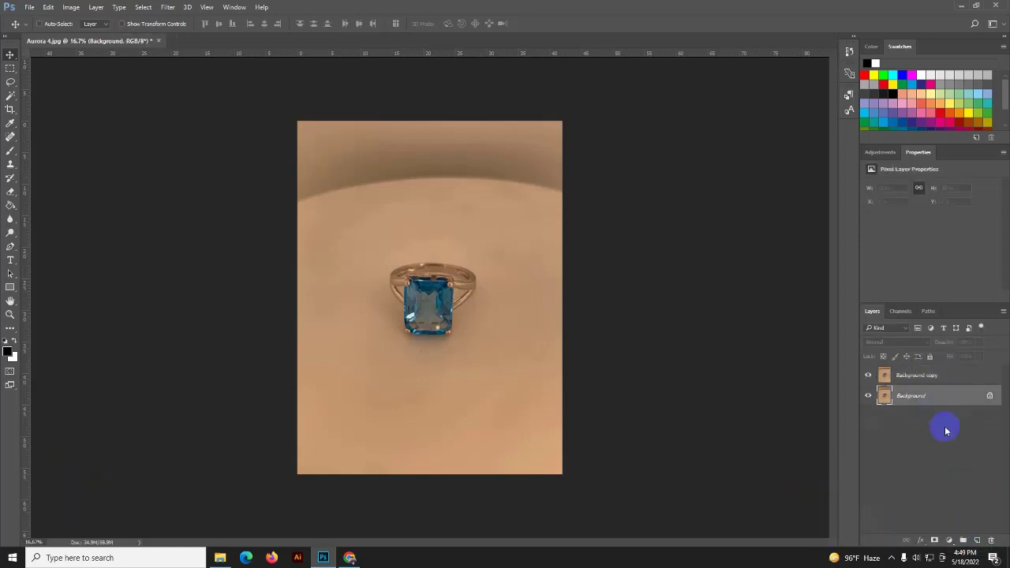
pyautogui.click(977, 539)
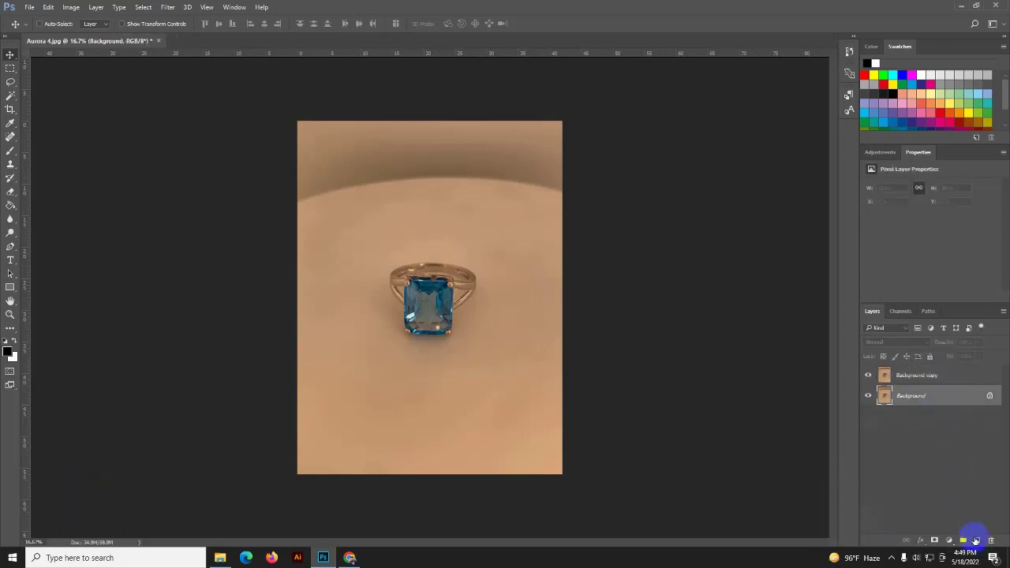
# Fill Layer 1 with solid white using the Paint Bucket and a white foreground colour.
pyautogui.click(10, 205)
pyautogui.click(462, 275)
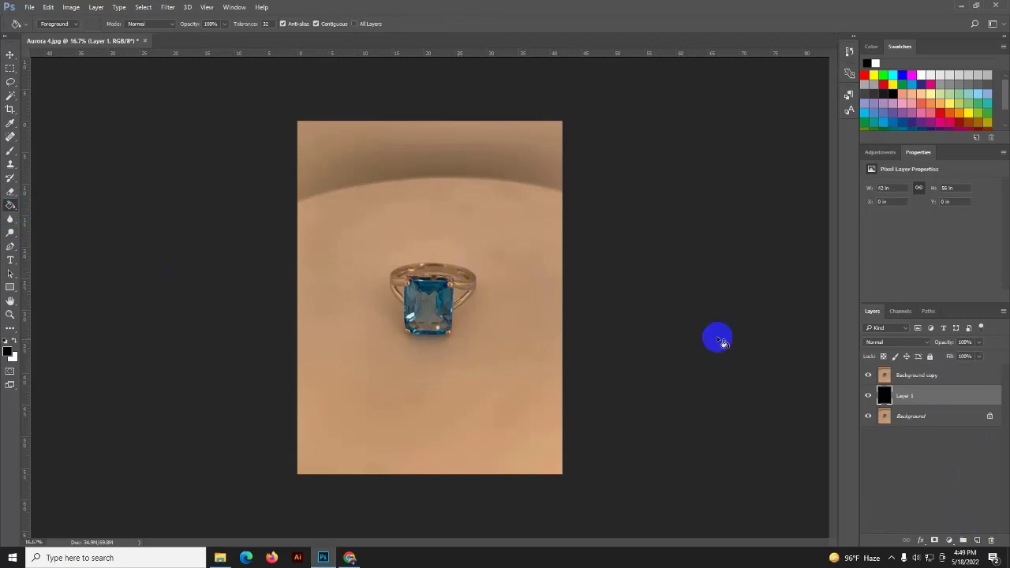
pyautogui.click(8, 352)
pyautogui.moveTo(642, 150); pyautogui.dragTo(624, 121)
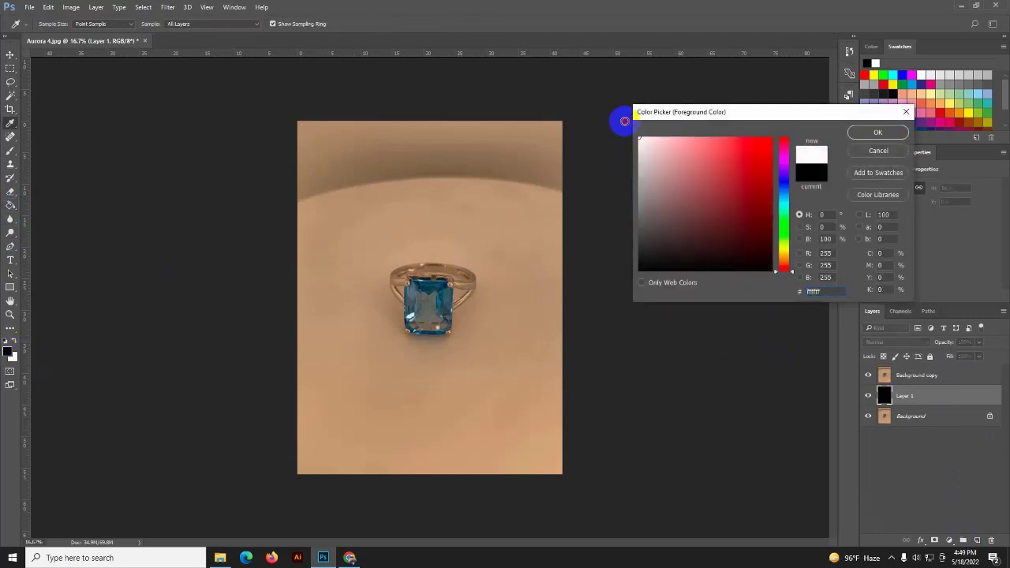
pyautogui.click(876, 133)
pyautogui.click(526, 363)
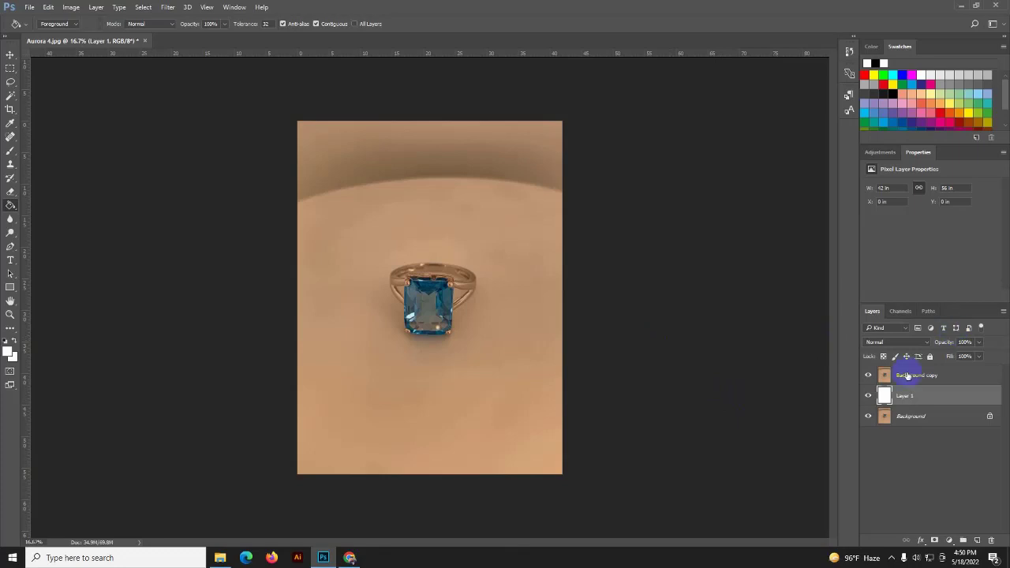
pyautogui.click(907, 375)
pyautogui.click(11, 246)
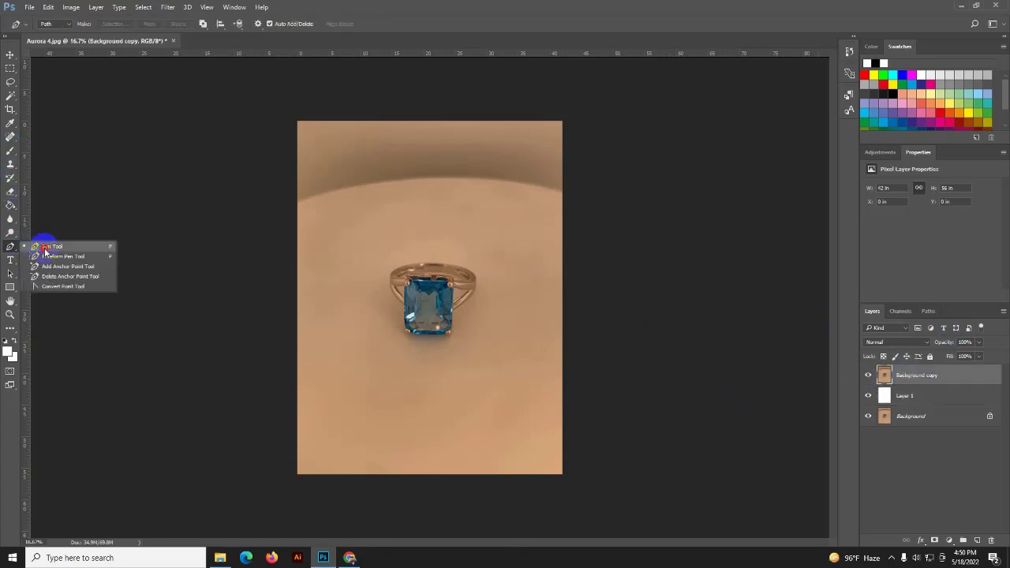
# Switch to the Pen Tool and zoom in on the gem's lower edge.
pyautogui.click(45, 248)
pyautogui.hotkey('ctrl', '+')
pyautogui.hotkey('ctrl', '+')
pyautogui.hotkey('ctrl', '+')
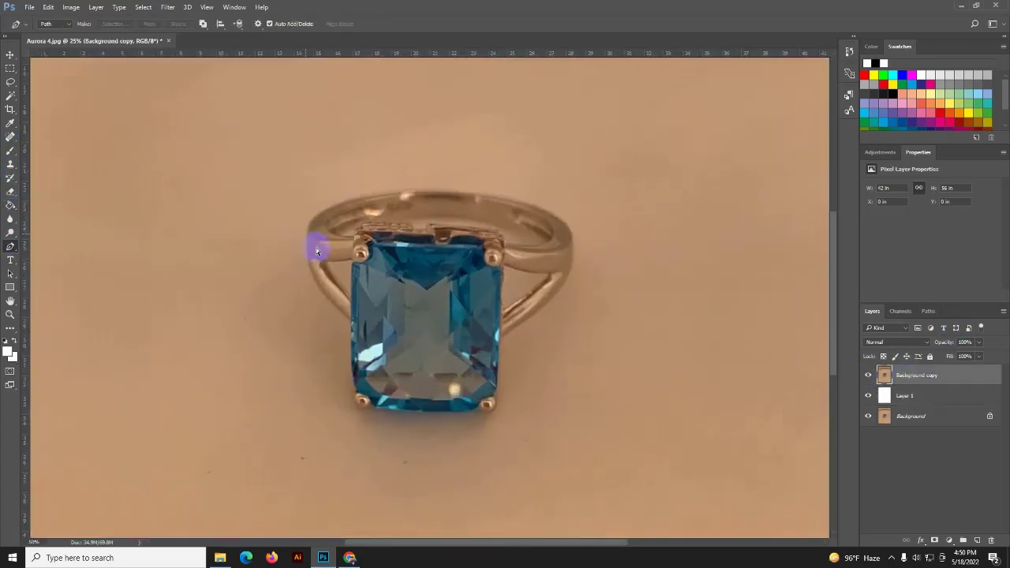
pyautogui.hotkey('ctrl', '+')
pyautogui.hotkey('ctrl', '+')
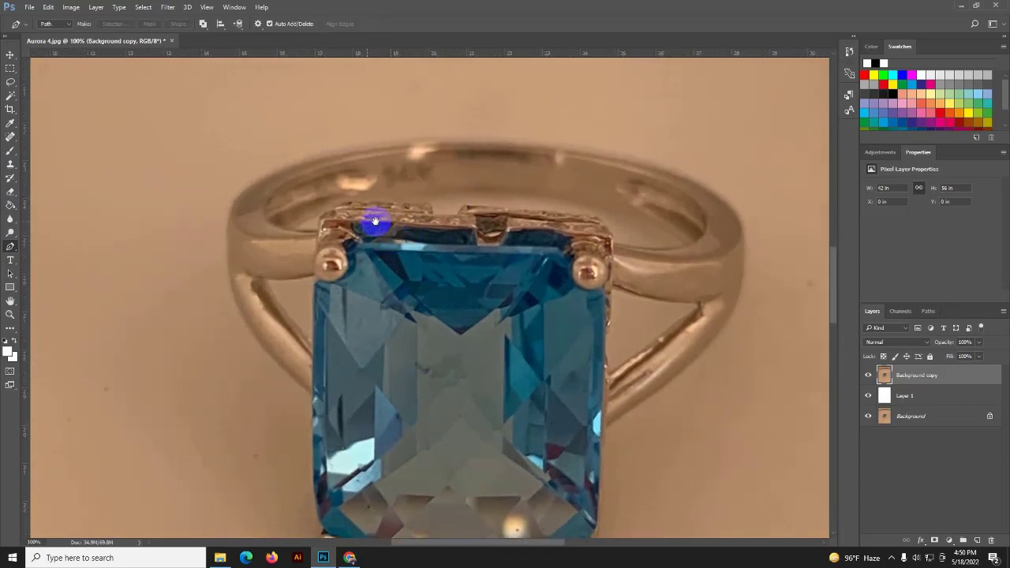
pyautogui.moveTo(380, 296); pyautogui.dragTo(357, 215)
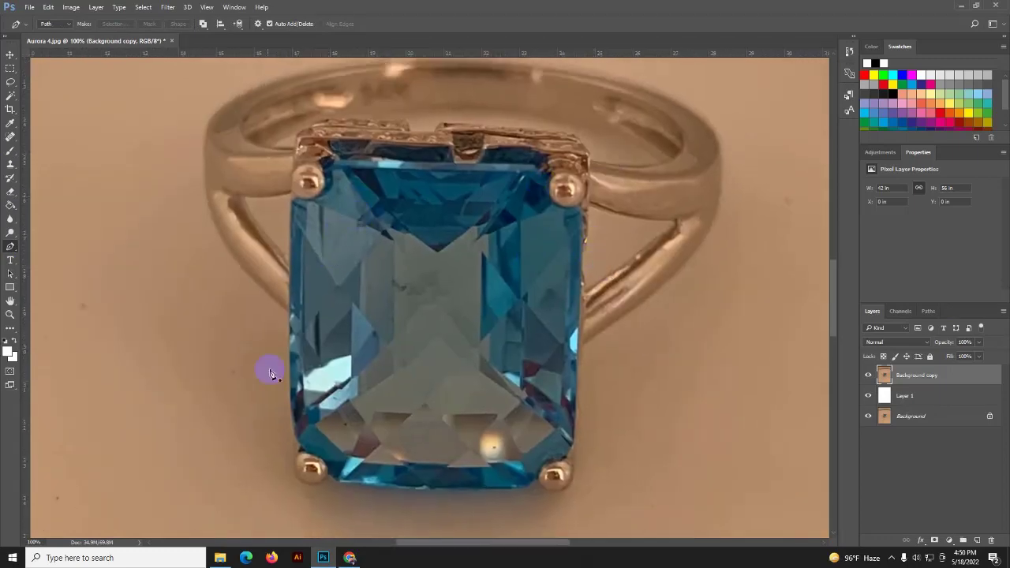
pyautogui.moveTo(505, 411); pyautogui.dragTo(460, 419)
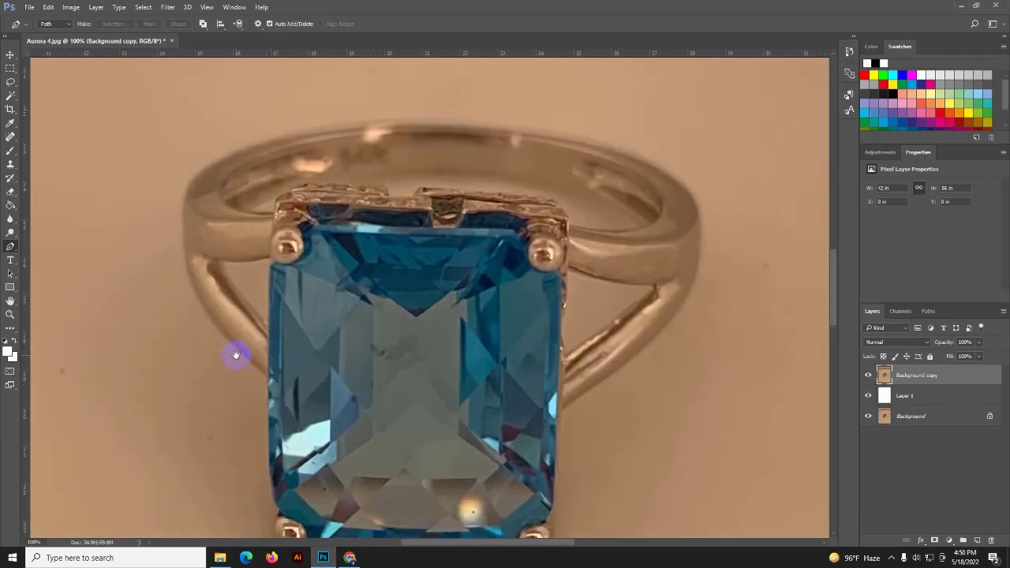
pyautogui.moveTo(234, 354); pyautogui.dragTo(293, 290)
pyautogui.scroll(-3, 300, 287)
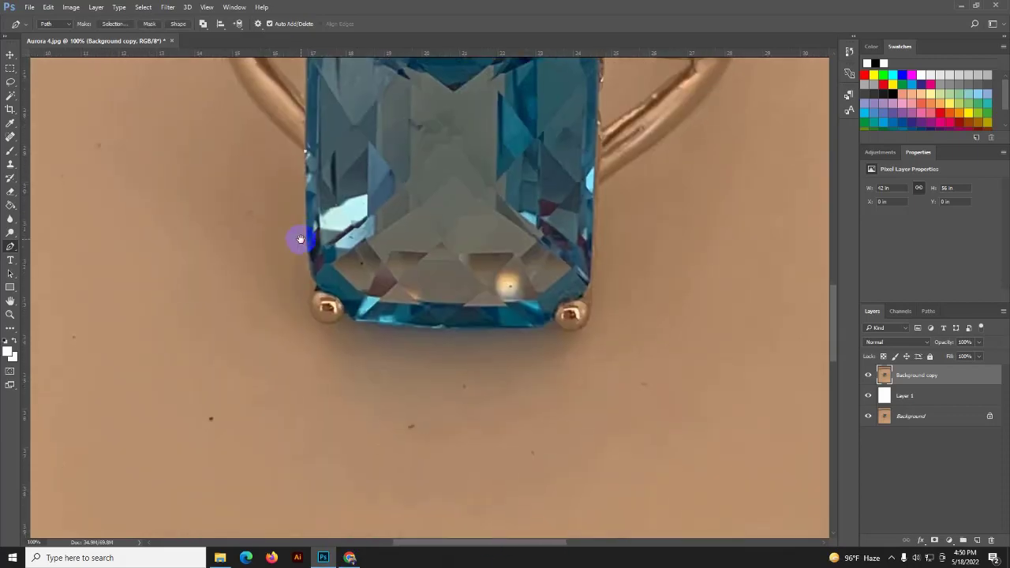
# Start the path with anchors beside and just past the left prong.
pyautogui.moveTo(315, 291)
pyautogui.mouseDown()
pyautogui.moveTo(328, 330)
pyautogui.moveTo(350, 303)
pyautogui.mouseUp()
pyautogui.keyDown('alt'); pyautogui.click(316, 319); pyautogui.keyUp('alt')
pyautogui.keyDown('alt'); pyautogui.click(345, 314); pyautogui.keyUp('alt')
pyautogui.click(356, 322)
pyautogui.scroll(1, 475, 325)
pyautogui.scroll(1, 473, 326)
pyautogui.scroll(1, 406, 338)
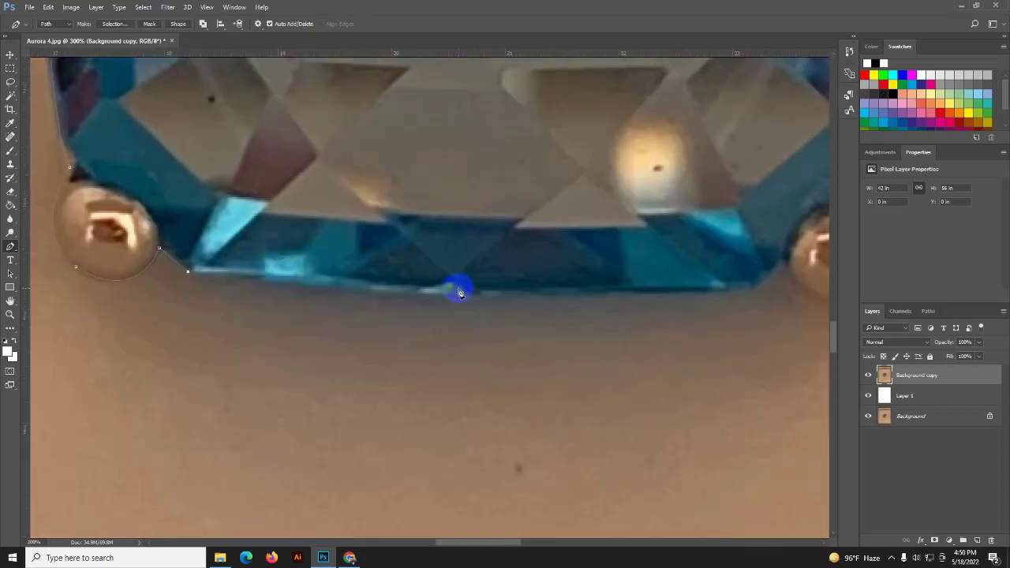
# Trace the path along the gem's bottom edge and around the right prong bead.
pyautogui.moveTo(464, 294)
pyautogui.mouseDown()
pyautogui.moveTo(497, 297)
pyautogui.moveTo(280, 323)
pyautogui.mouseUp()
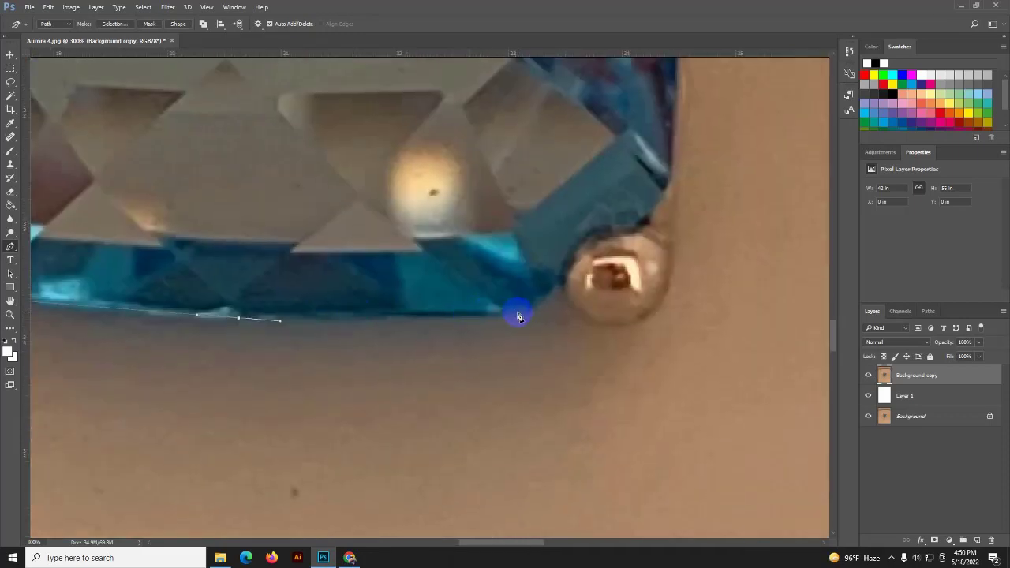
pyautogui.moveTo(526, 314); pyautogui.dragTo(538, 314)
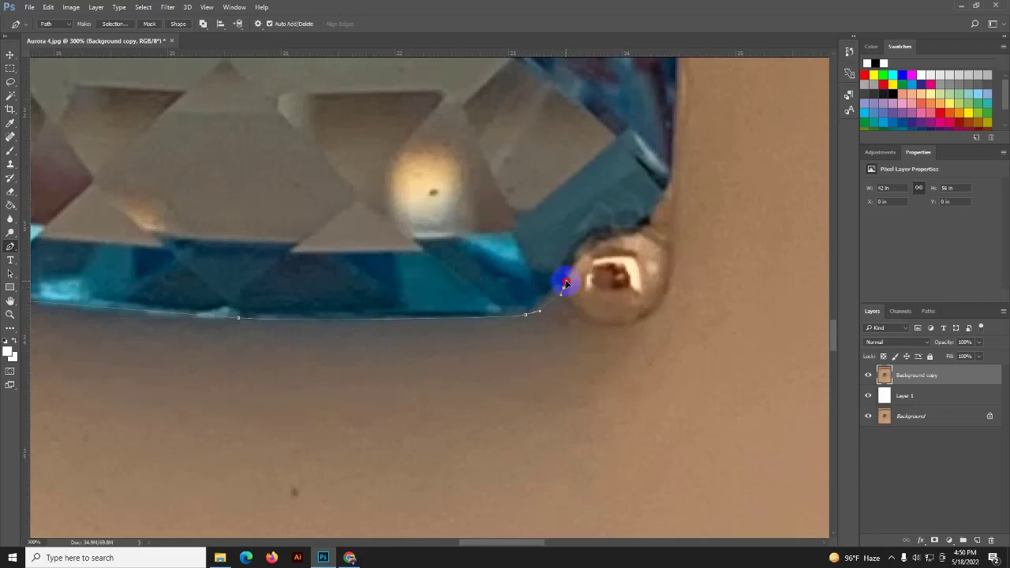
pyautogui.moveTo(581, 293)
pyautogui.mouseDown()
pyautogui.moveTo(334, 304)
pyautogui.moveTo(418, 299)
pyautogui.mouseUp()
pyautogui.keyDown('alt'); pyautogui.click(356, 315); pyautogui.keyUp('alt')
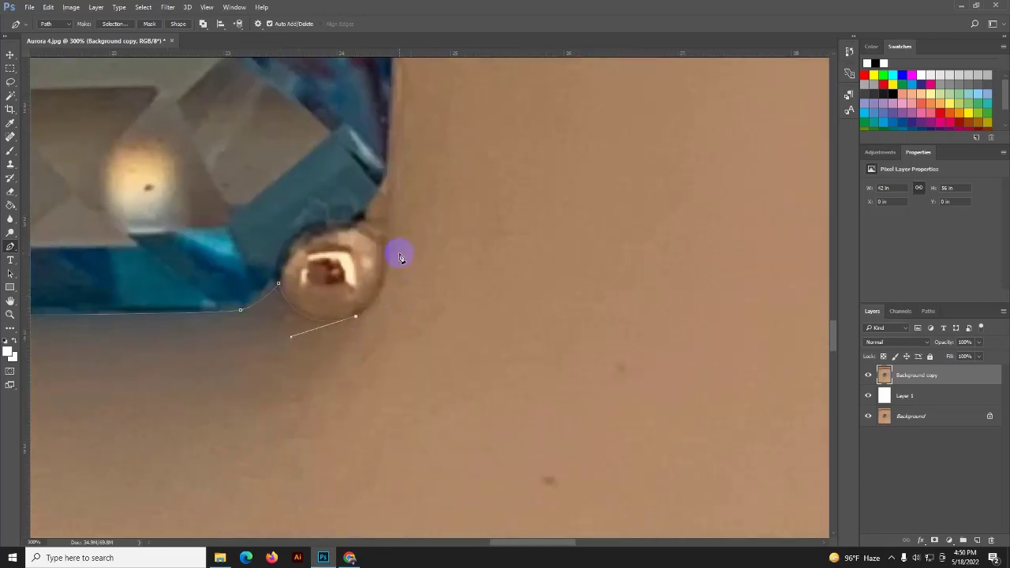
pyautogui.moveTo(385, 228); pyautogui.dragTo(365, 160)
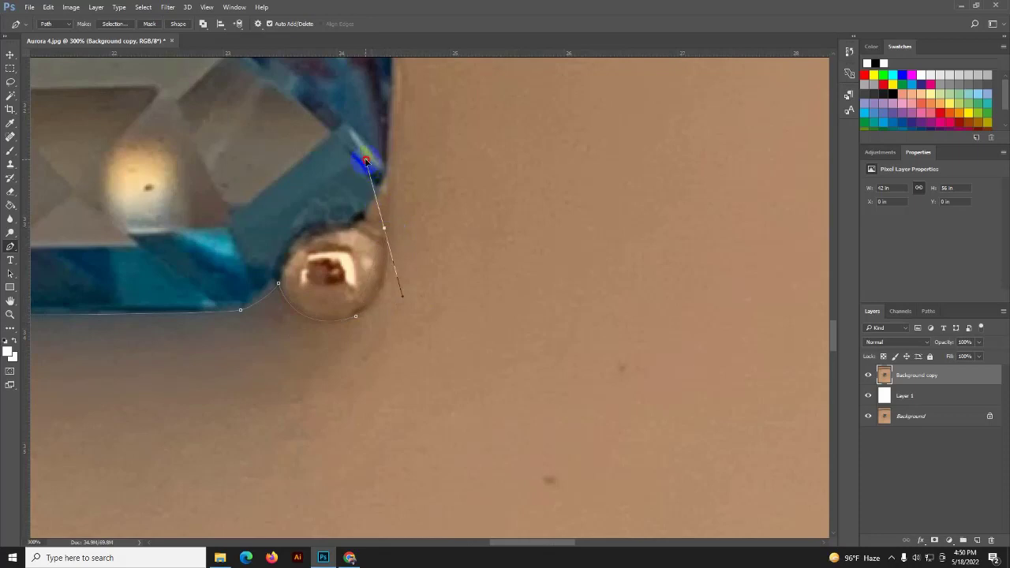
pyautogui.keyDown('alt'); pyautogui.click(384, 228); pyautogui.keyUp('alt')
pyautogui.moveTo(384, 225); pyautogui.dragTo(350, 327)
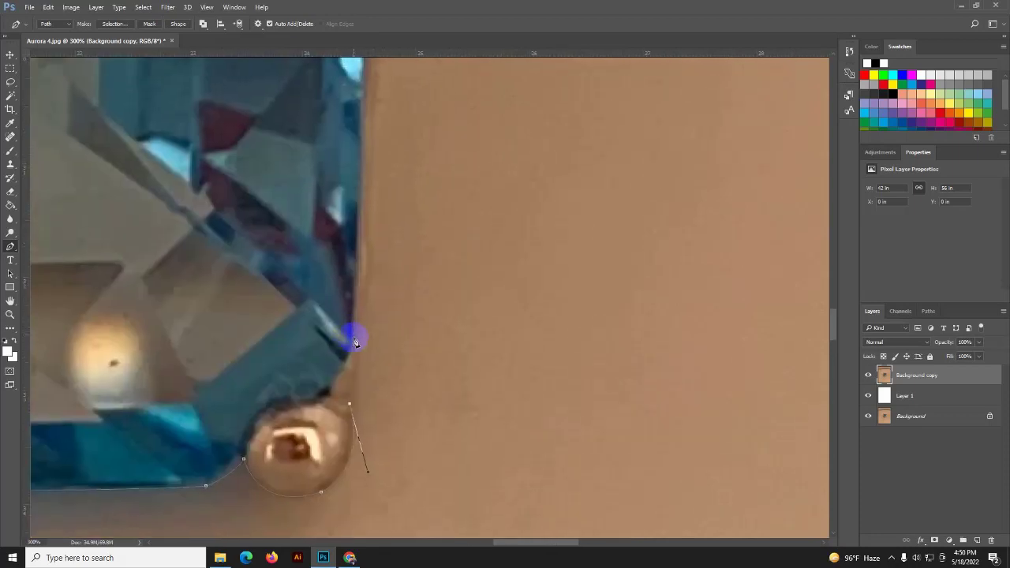
# Extend the path with a curved anchor along the band's edge.
pyautogui.scroll(3, 347, 343)
pyautogui.scroll(3, 344, 348)
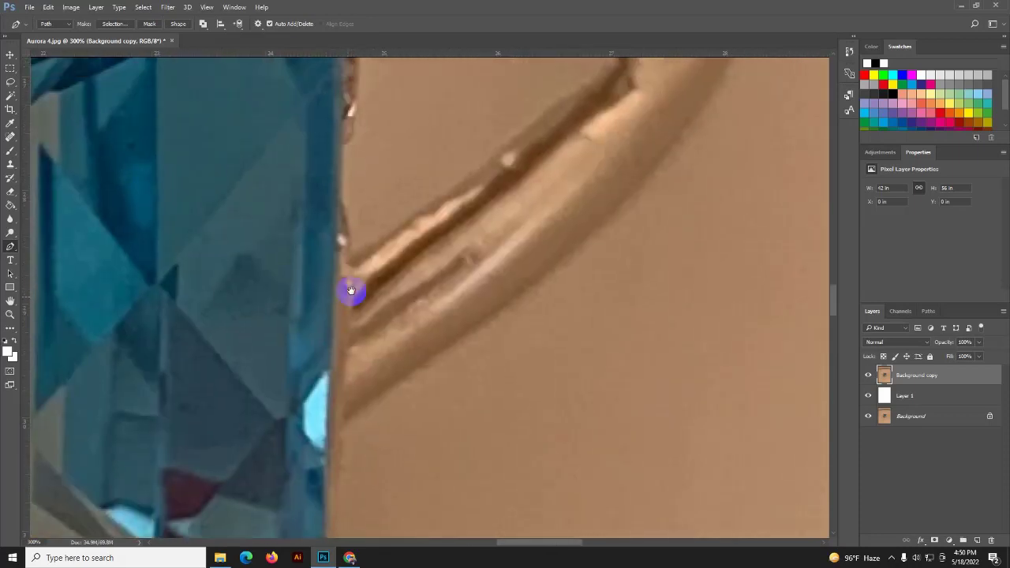
pyautogui.hscroll(5, 433, 342)
pyautogui.scroll(2, 410, 335)
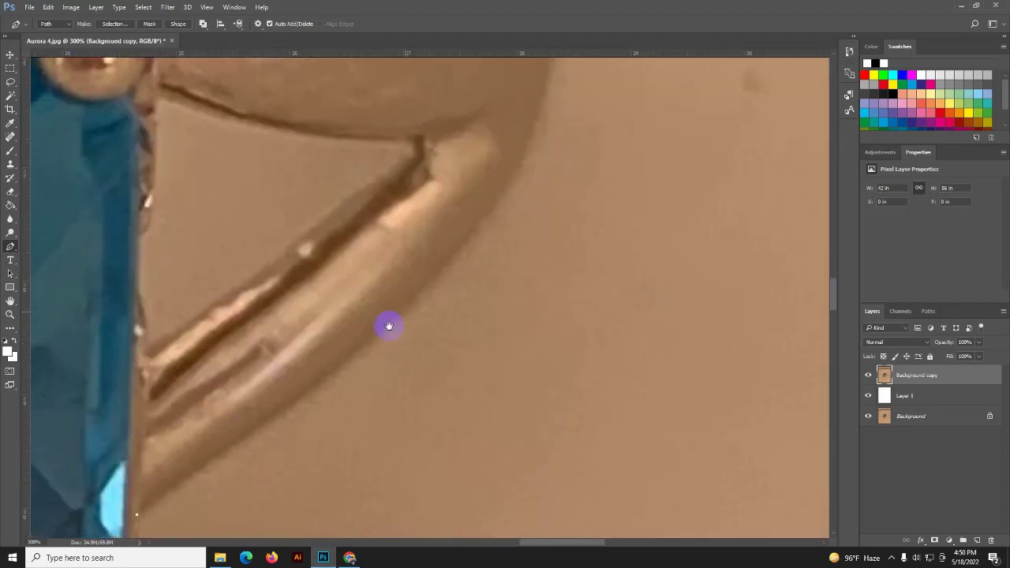
pyautogui.moveTo(440, 273); pyautogui.dragTo(522, 191)
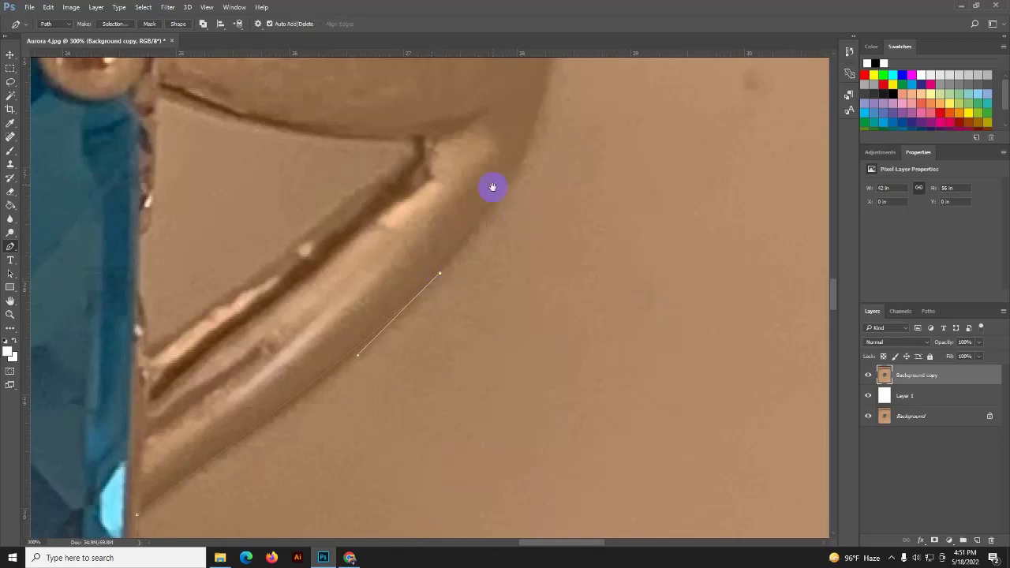
pyautogui.scroll(5, 479, 224)
pyautogui.hscroll(2, 478, 224)
# Add curved anchors up the band's outer and right edges and along the ring's top.
pyautogui.moveTo(476, 180); pyautogui.dragTo(463, 66)
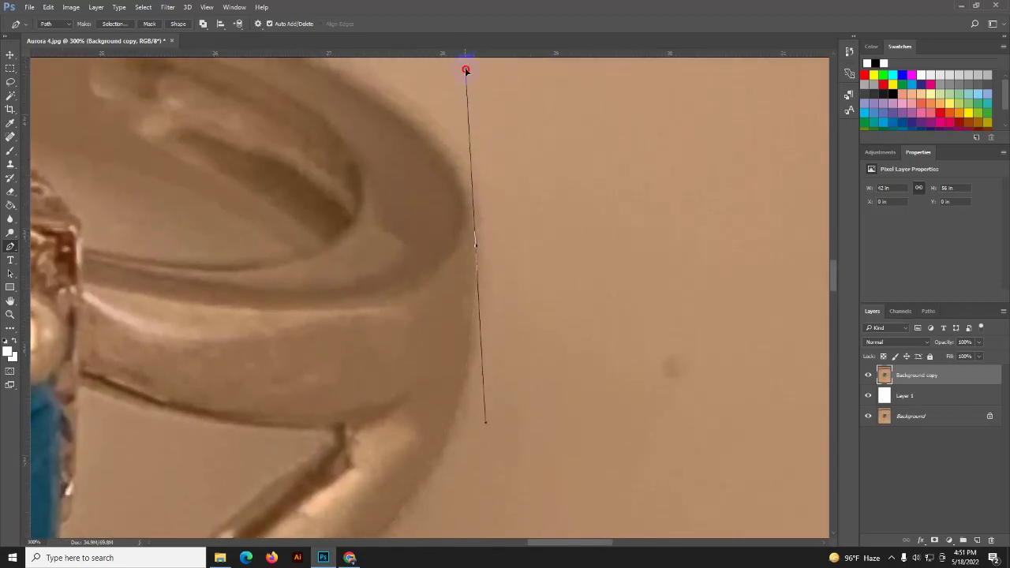
pyautogui.click(477, 247)
pyautogui.scroll(4, 523, 258)
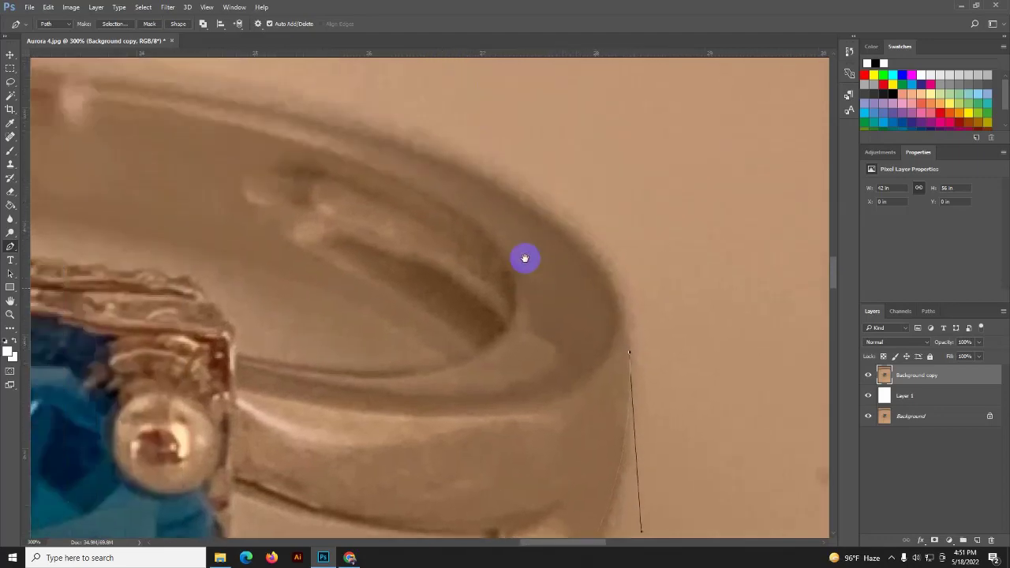
pyautogui.hscroll(-5, 557, 284)
pyautogui.scroll(-5, 560, 283)
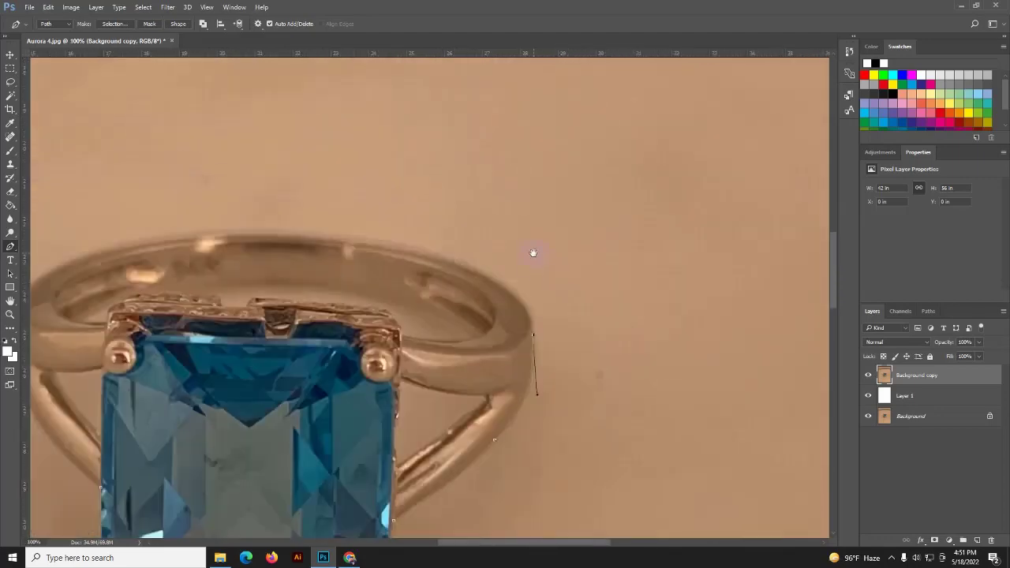
pyautogui.hscroll(-2, 521, 303)
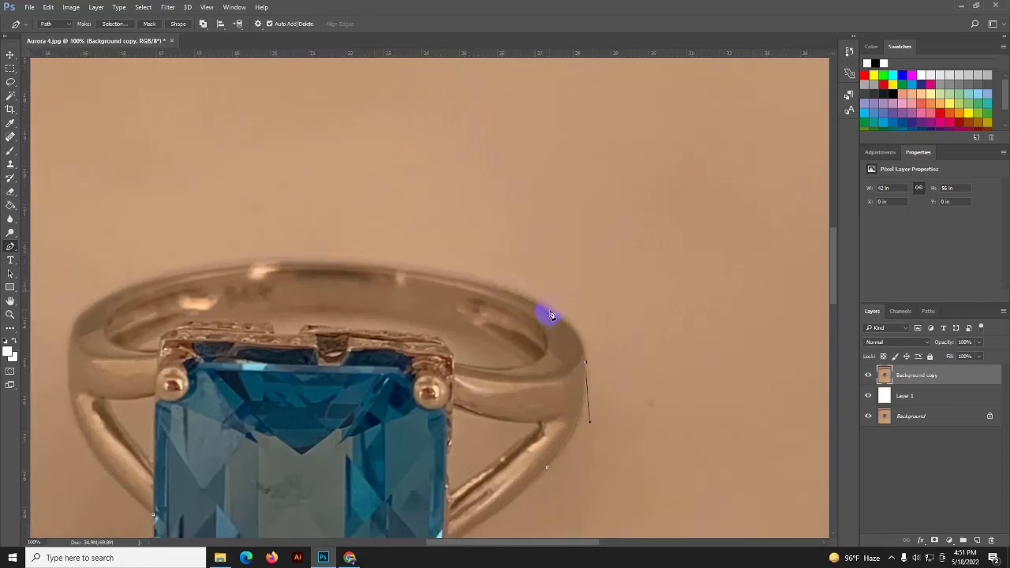
pyautogui.moveTo(549, 307)
pyautogui.mouseDown()
pyautogui.moveTo(524, 294)
pyautogui.moveTo(548, 308)
pyautogui.mouseUp()
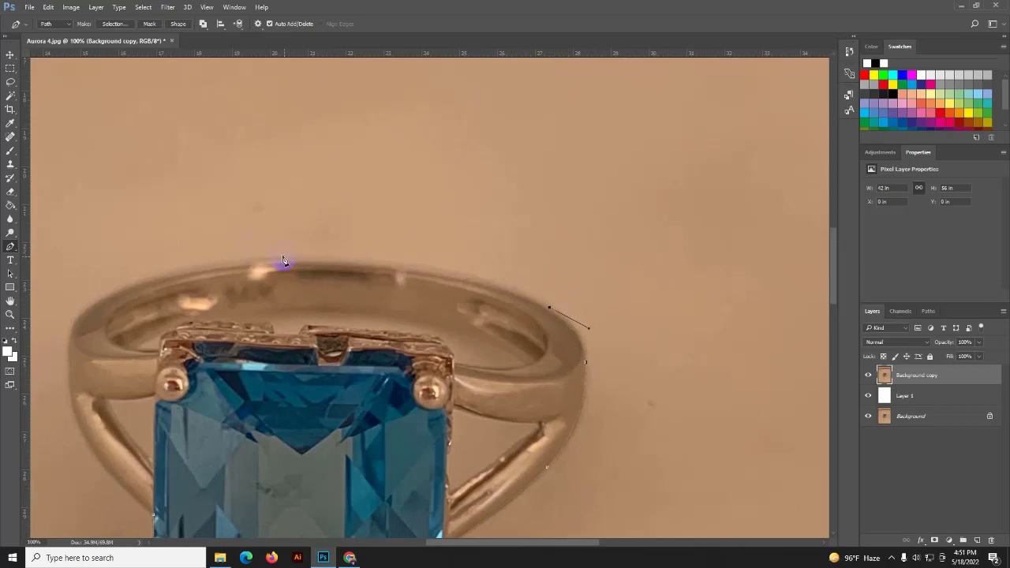
pyautogui.moveTo(300, 259); pyautogui.dragTo(154, 261)
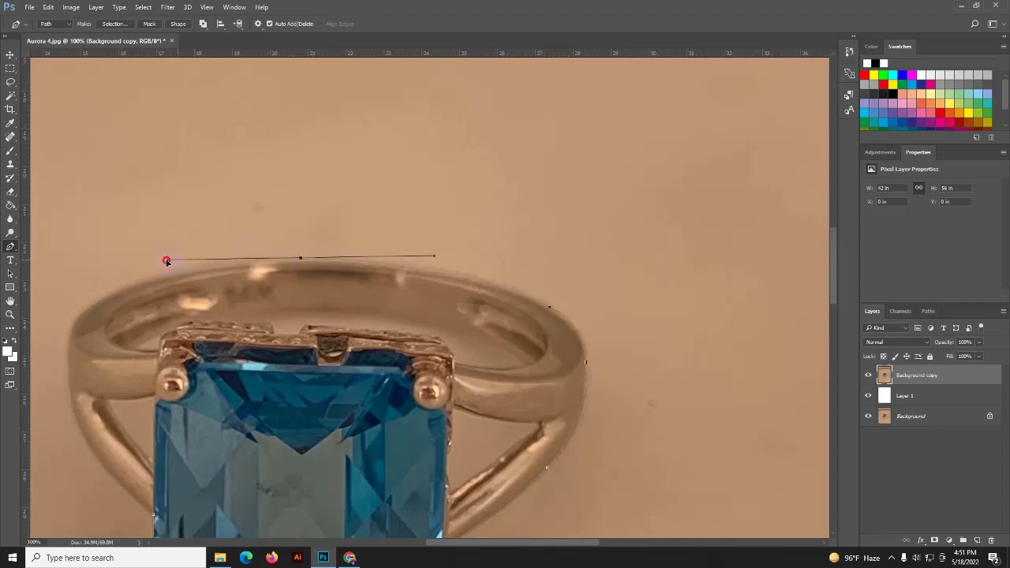
pyautogui.keyDown('alt'); pyautogui.click(301, 259); pyautogui.keyUp('alt')
# Continue the path around the outline and down the lower right shank.
pyautogui.moveTo(233, 282); pyautogui.dragTo(471, 222)
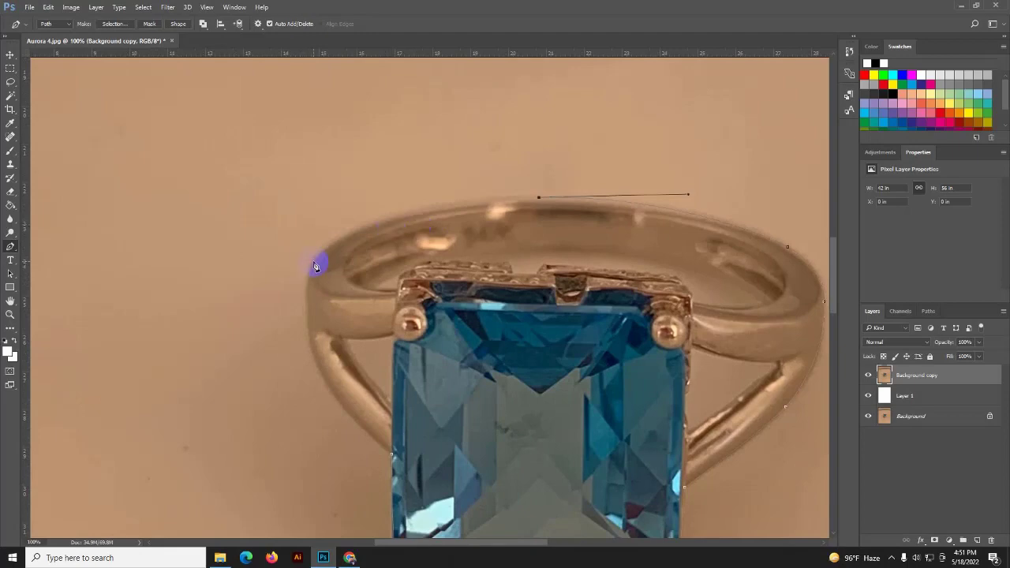
pyautogui.moveTo(313, 262)
pyautogui.mouseDown()
pyautogui.moveTo(272, 320)
pyautogui.moveTo(273, 216)
pyautogui.moveTo(252, 174)
pyautogui.moveTo(248, 232)
pyautogui.mouseUp()
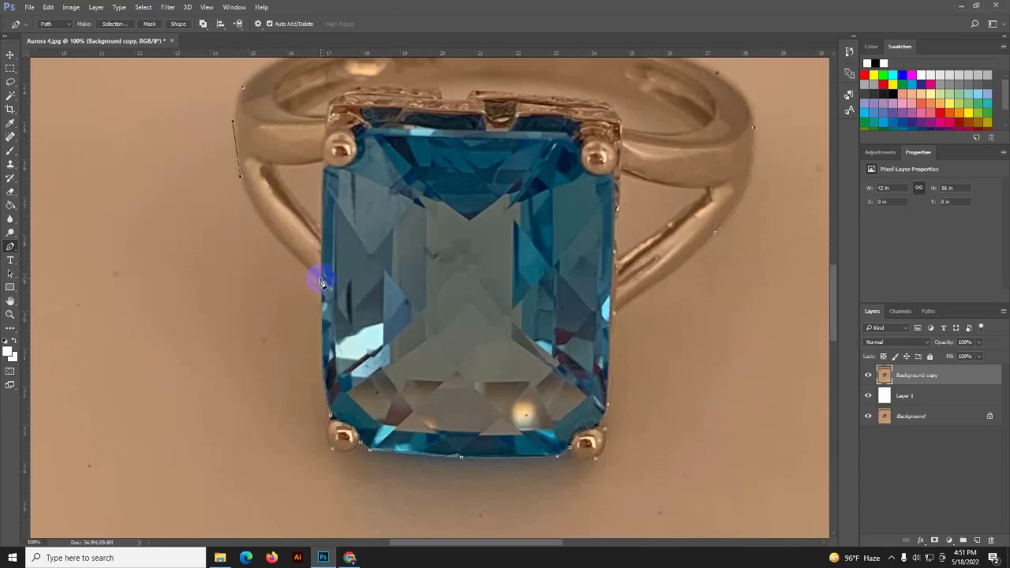
pyautogui.moveTo(321, 280); pyautogui.dragTo(384, 324)
pyautogui.moveTo(363, 172); pyautogui.dragTo(345, 266)
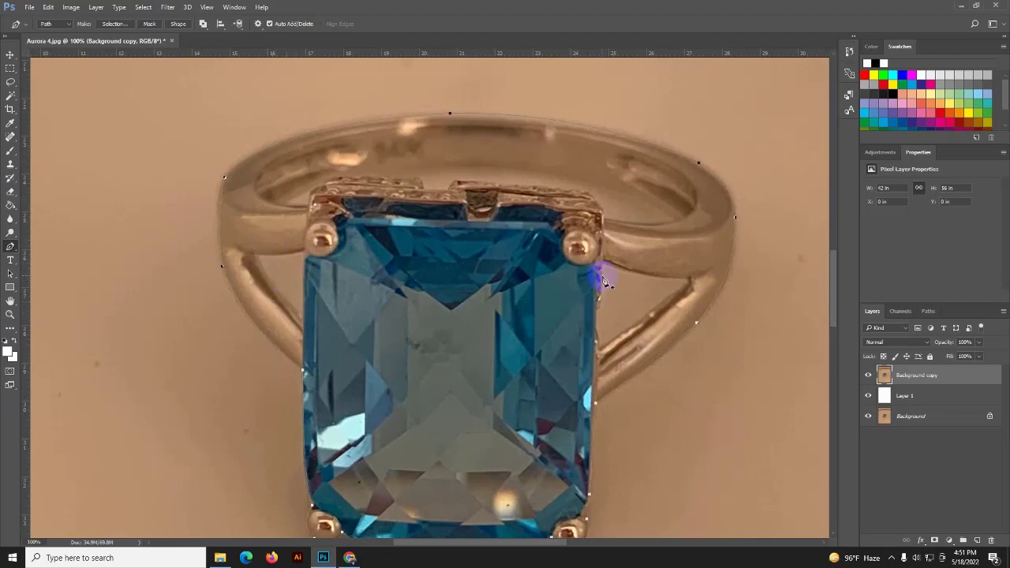
pyautogui.moveTo(690, 278); pyautogui.dragTo(722, 271)
pyautogui.moveTo(600, 348); pyautogui.dragTo(629, 334)
# Add anchors at the gem's edge, left shank, upper-left prong and inner band edge.
pyautogui.click(303, 338)
pyautogui.moveTo(256, 254); pyautogui.dragTo(259, 258)
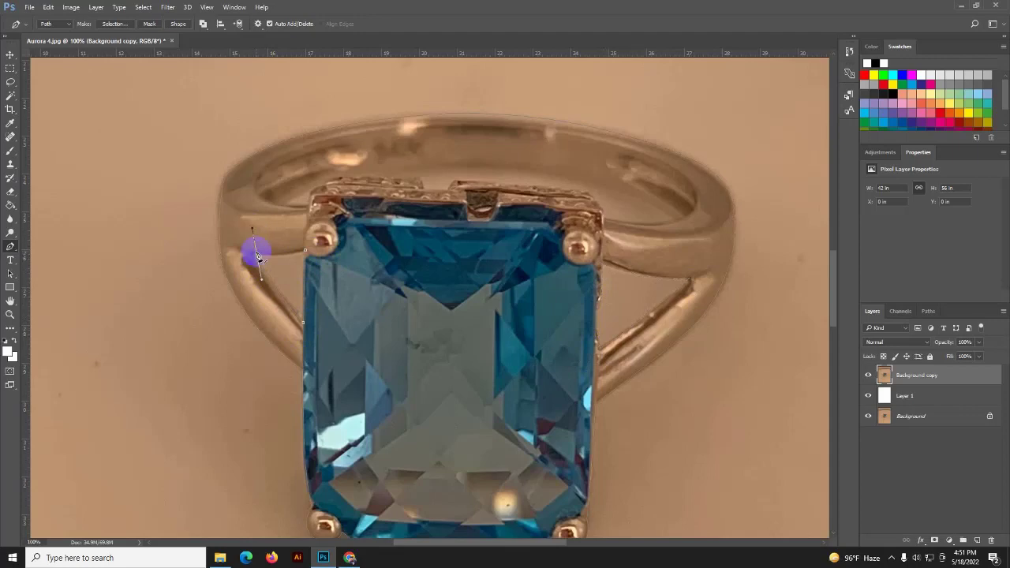
pyautogui.click(315, 247)
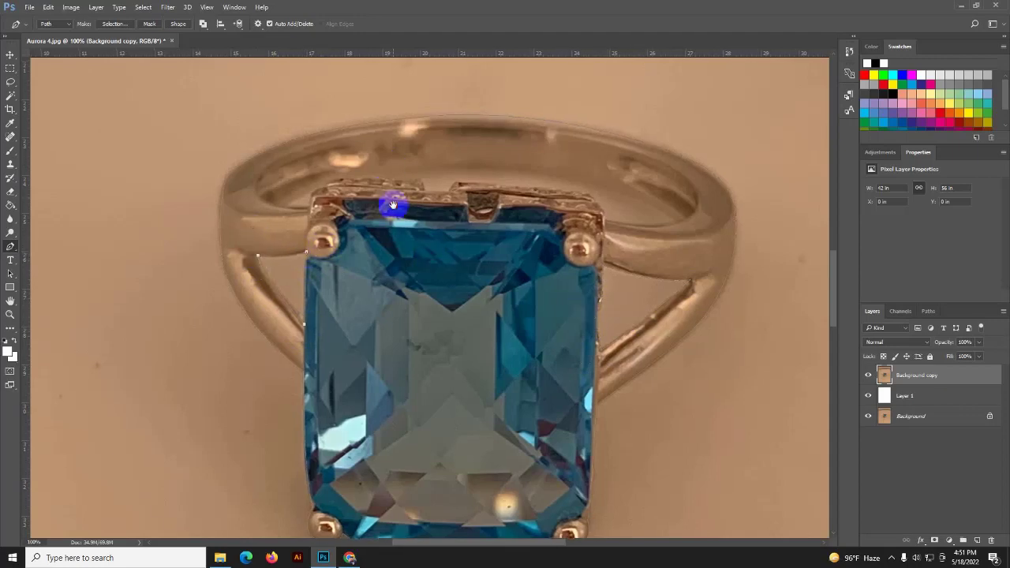
pyautogui.moveTo(331, 157); pyautogui.dragTo(338, 232)
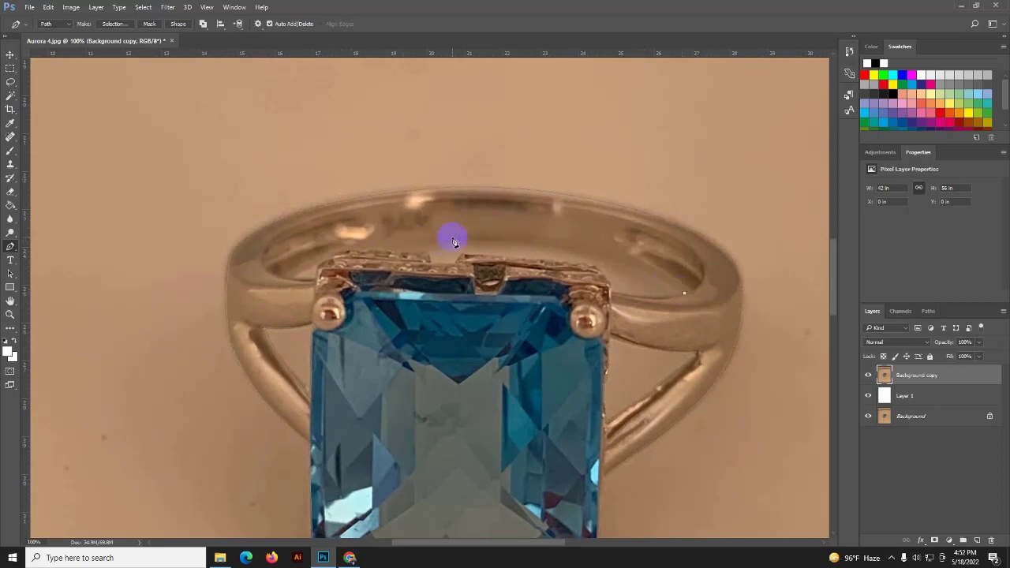
pyautogui.moveTo(452, 237); pyautogui.dragTo(300, 242)
pyautogui.keyDown('alt'); pyautogui.click(452, 237); pyautogui.keyUp('alt')
pyautogui.moveTo(286, 277)
pyautogui.mouseDown()
pyautogui.moveTo(249, 321)
pyautogui.moveTo(257, 311)
pyautogui.mouseUp()
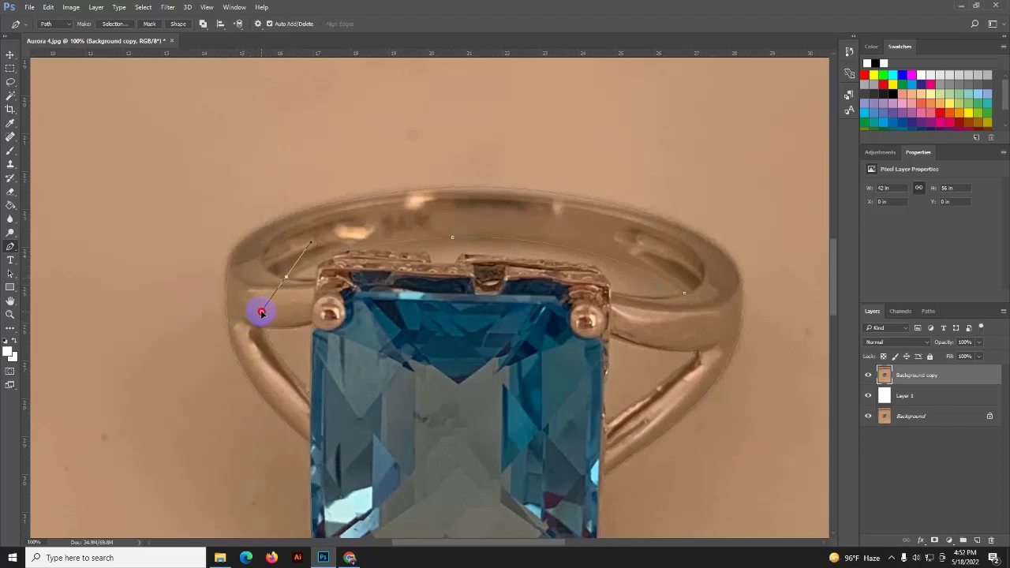
pyautogui.keyDown('alt'); pyautogui.click(286, 278); pyautogui.keyUp('alt')
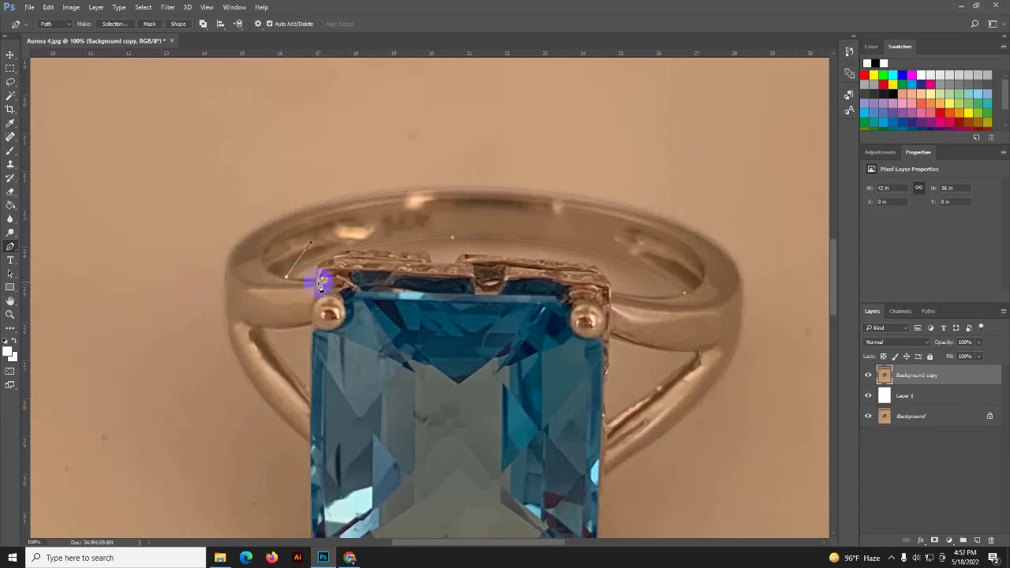
# Carry the path across the top of the setting to the band's right side.
pyautogui.moveTo(319, 279)
pyautogui.mouseDown()
pyautogui.moveTo(332, 260)
pyautogui.moveTo(422, 252)
pyautogui.mouseUp()
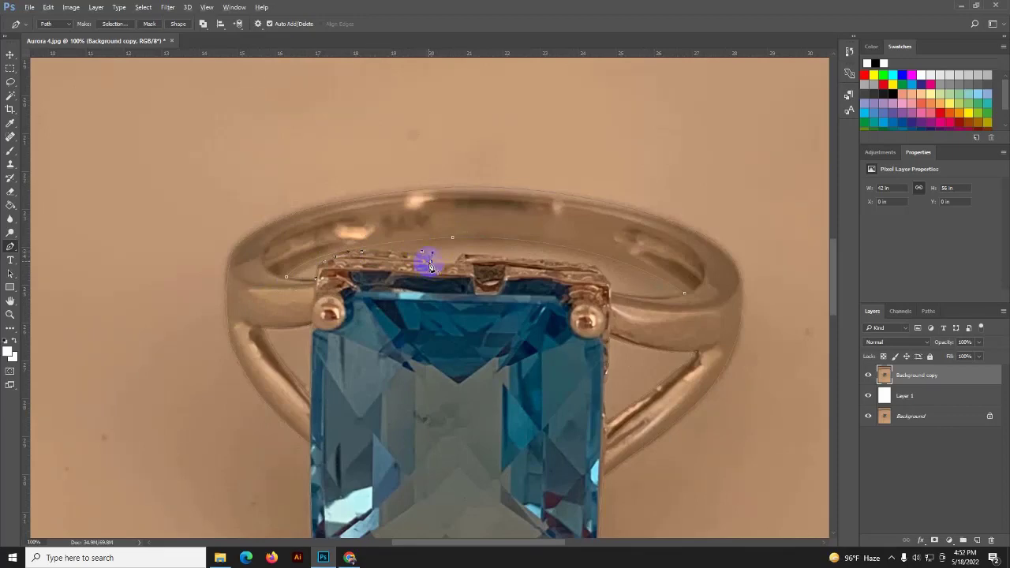
pyautogui.moveTo(432, 265); pyautogui.dragTo(460, 266)
pyautogui.click(467, 258)
pyautogui.moveTo(611, 290); pyautogui.dragTo(613, 300)
pyautogui.click(685, 297)
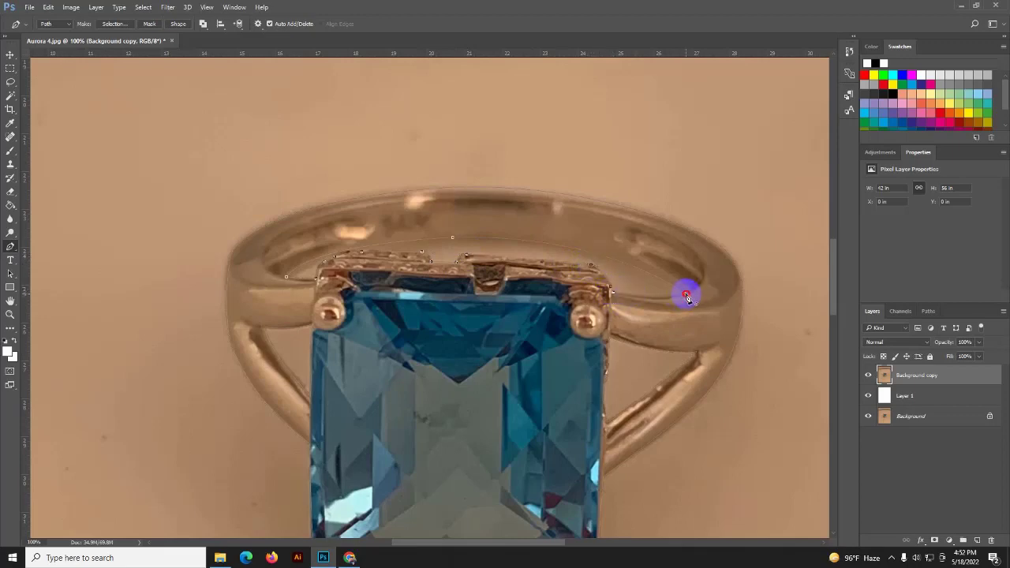
pyautogui.moveTo(686, 297); pyautogui.dragTo(703, 289)
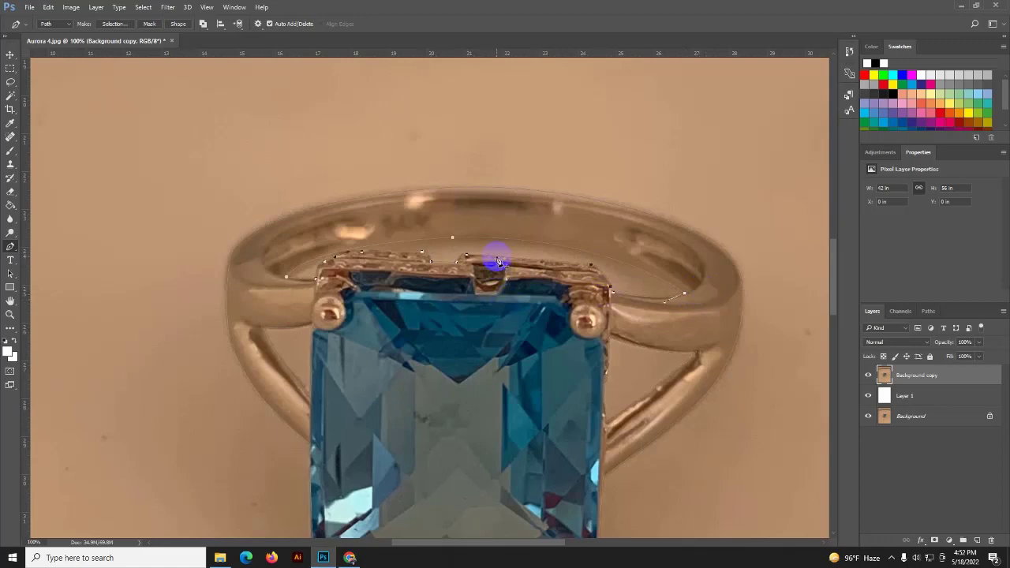
# Save the work path as Path 1.
pyautogui.click(927, 311)
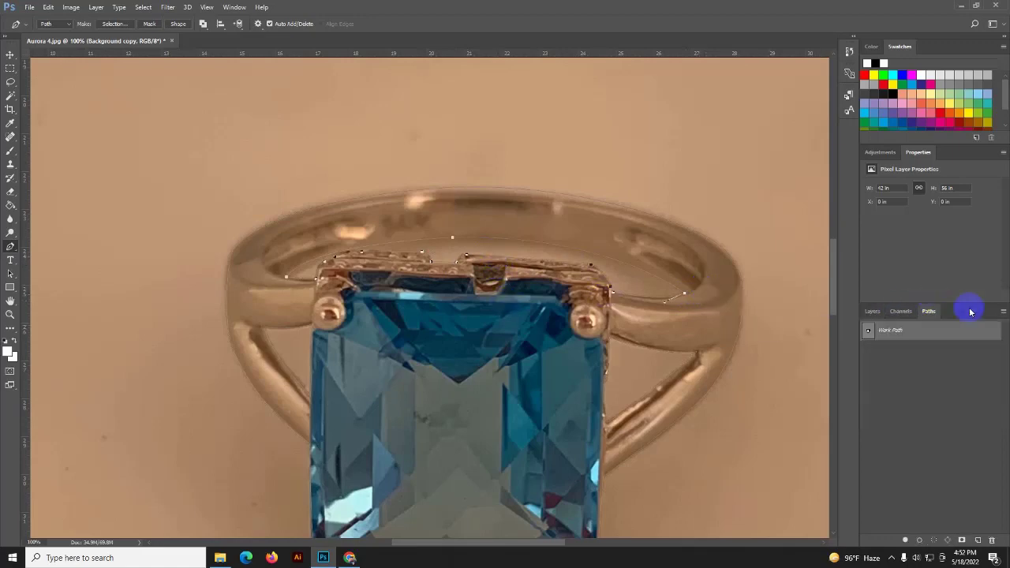
pyautogui.click(1002, 311)
pyautogui.click(984, 316)
pyautogui.click(568, 187)
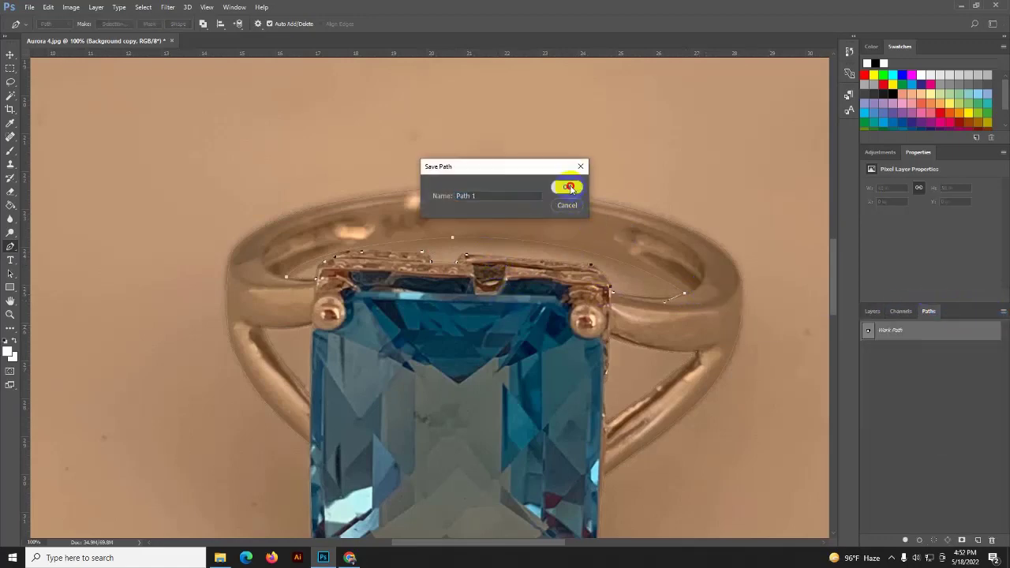
# Make a 0.5-pixel feathered selection from Path 1 and delete the inverted beige background.
pyautogui.hotkey('ctrl', '0')
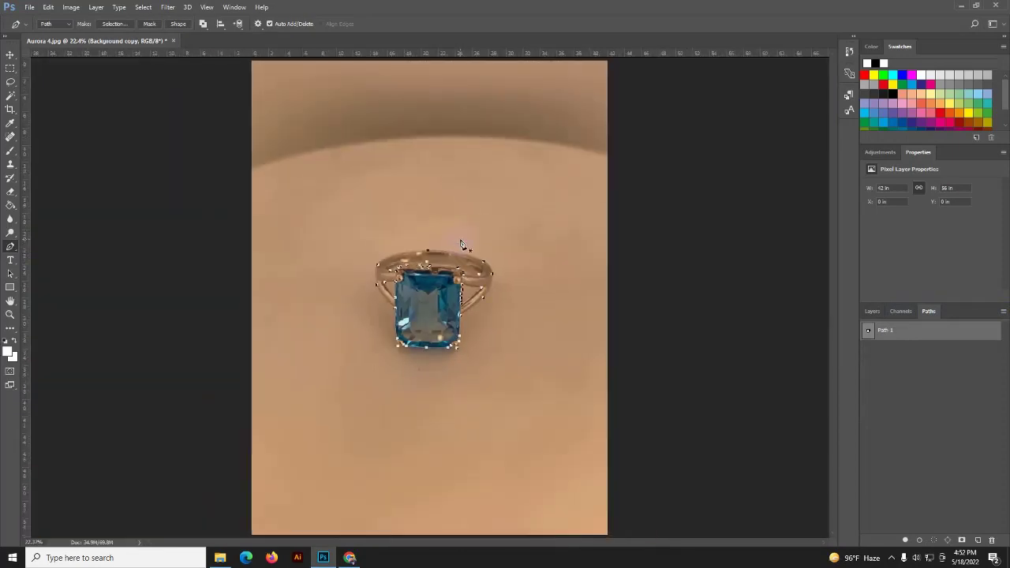
pyautogui.rightClick(433, 269)
pyautogui.click(459, 320)
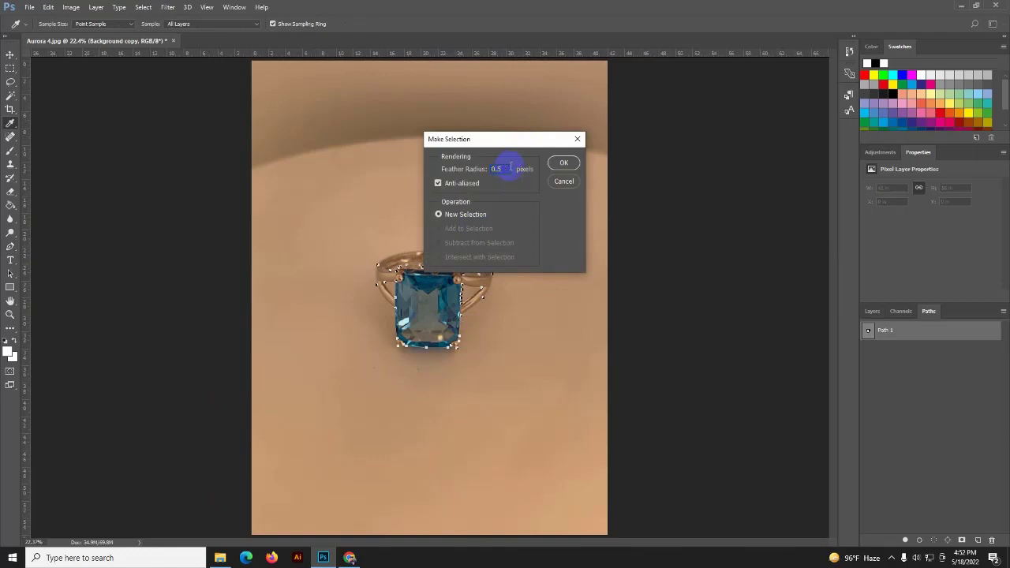
pyautogui.click(575, 163)
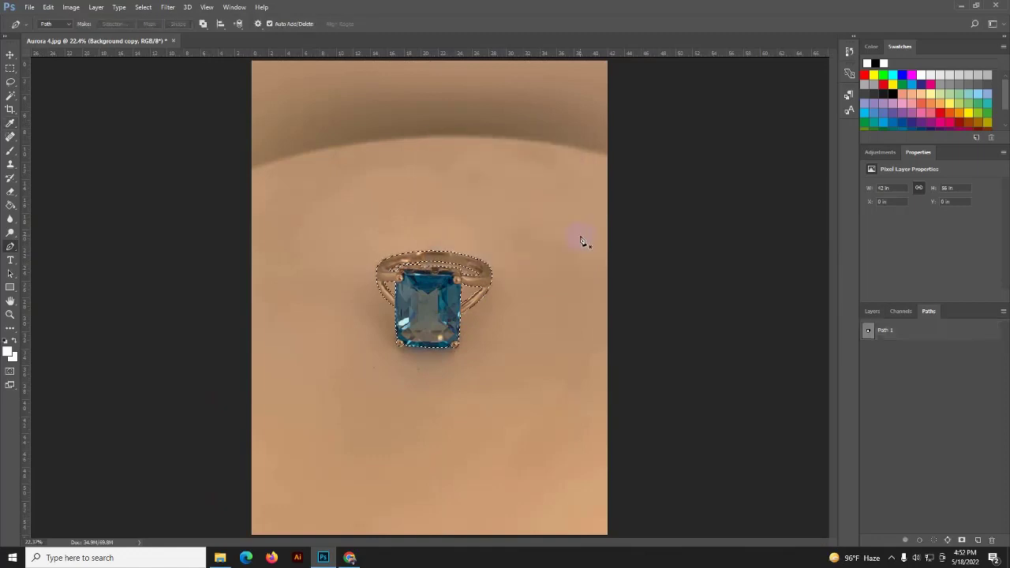
pyautogui.click(872, 311)
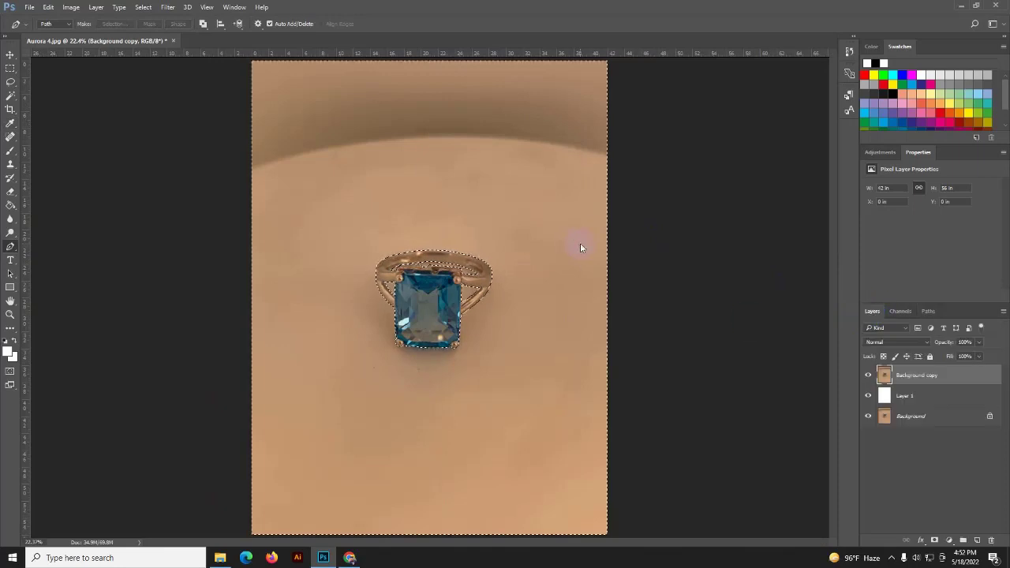
pyautogui.hotkey('ctrl', 'shift', 'i')
pyautogui.press('Delete')
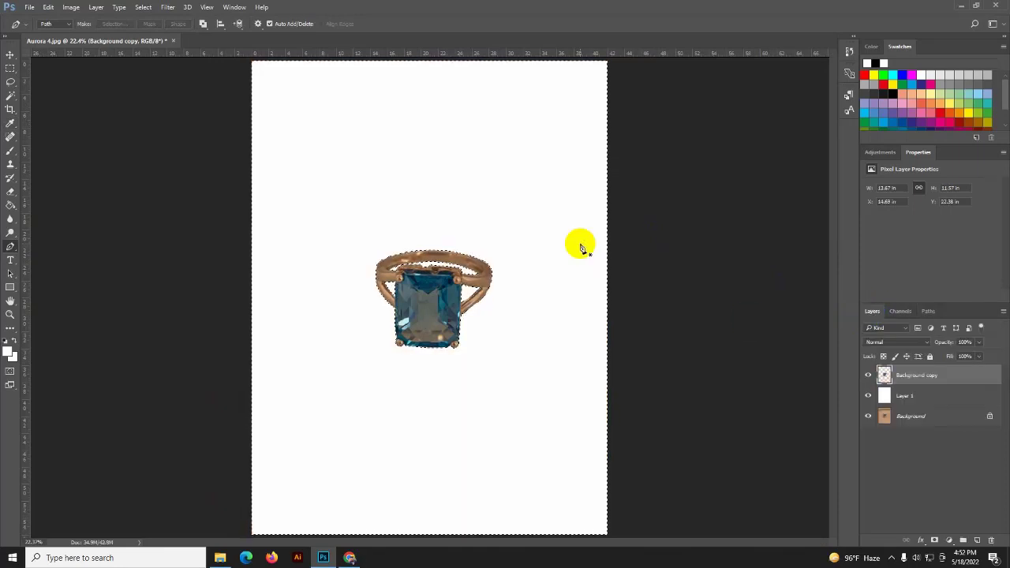
pyautogui.hotkey('ctrl', 'd')
pyautogui.hotkey('ctrl', '+')
pyautogui.hotkey('ctrl', '+')
pyautogui.hotkey('ctrl', '+')
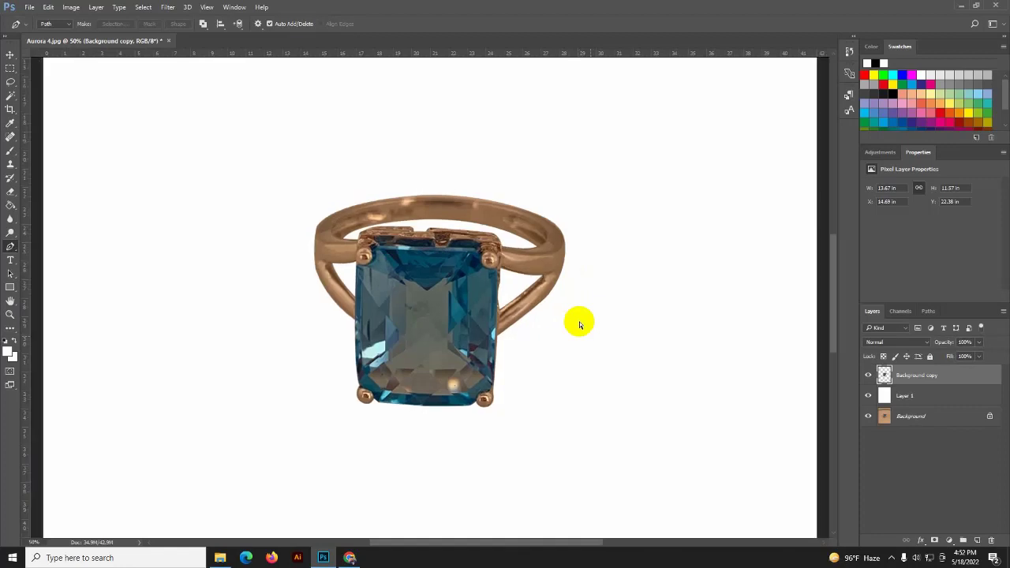
pyautogui.hotkey('ctrl', '-')
pyautogui.hotkey('ctrl', '-')
pyautogui.hotkey('ctrl', '-')
pyautogui.hotkey('ctrl', '-')
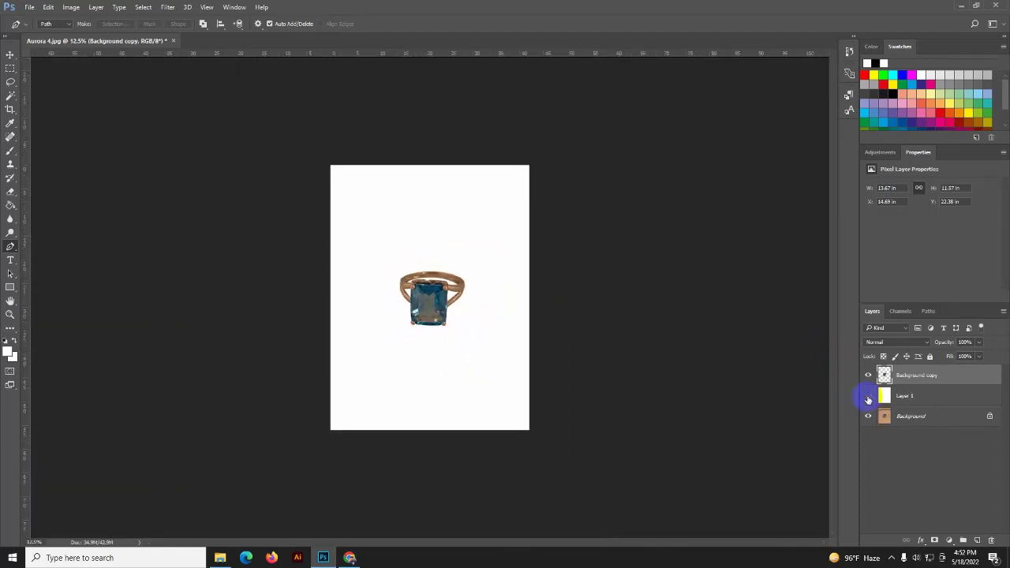
pyautogui.click(868, 395)
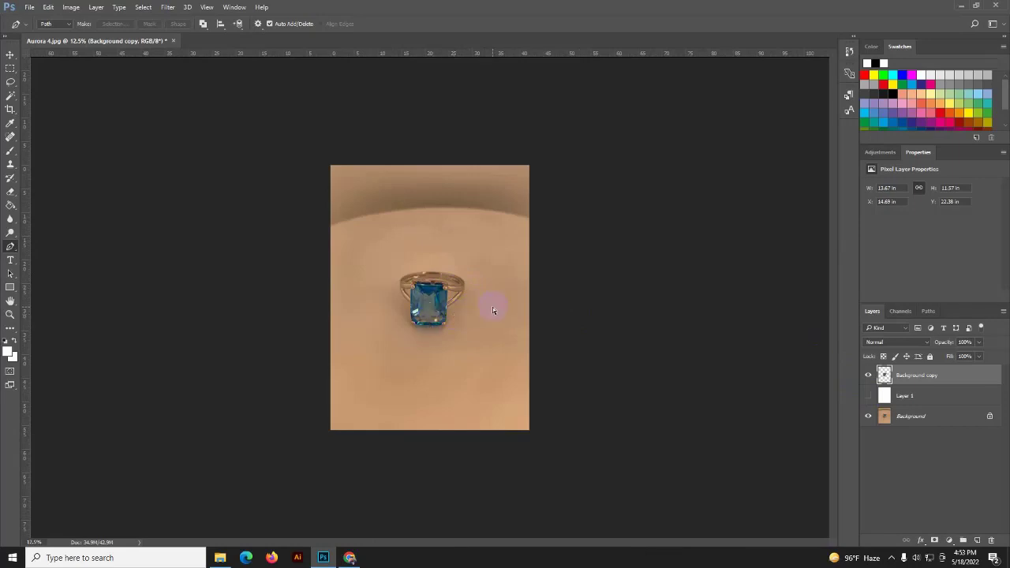
pyautogui.scroll(1, 492, 309)
pyautogui.scroll(2, 492, 309)
pyautogui.scroll(1, 492, 310)
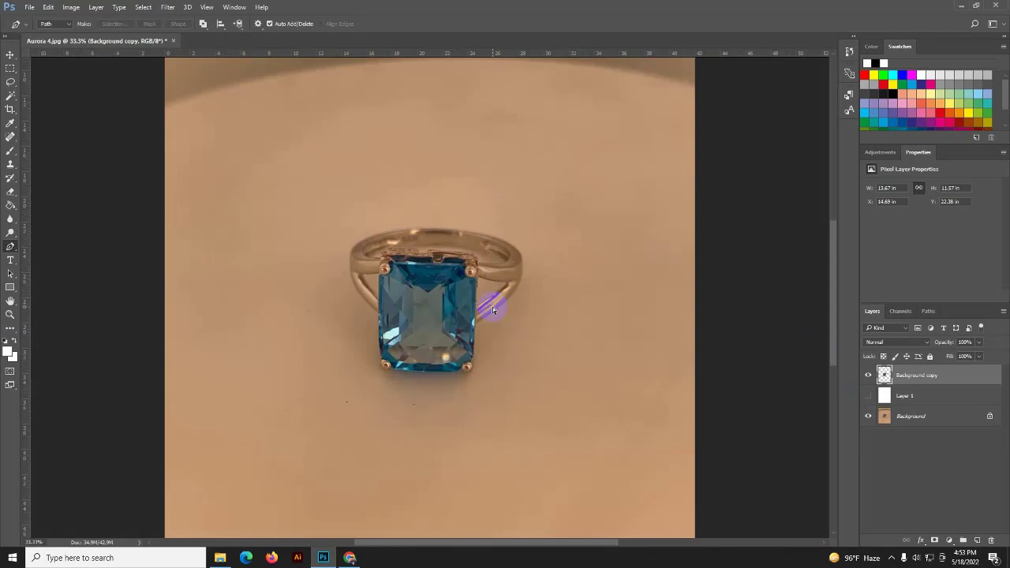
pyautogui.click(868, 395)
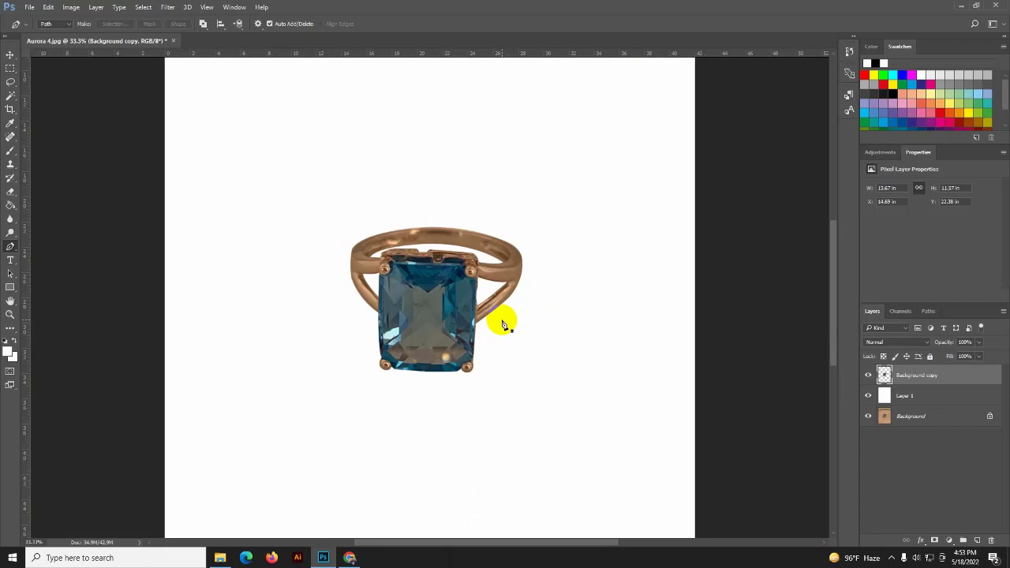
pyautogui.hotkey('ctrl', '+')
pyautogui.hotkey('ctrl', '+')
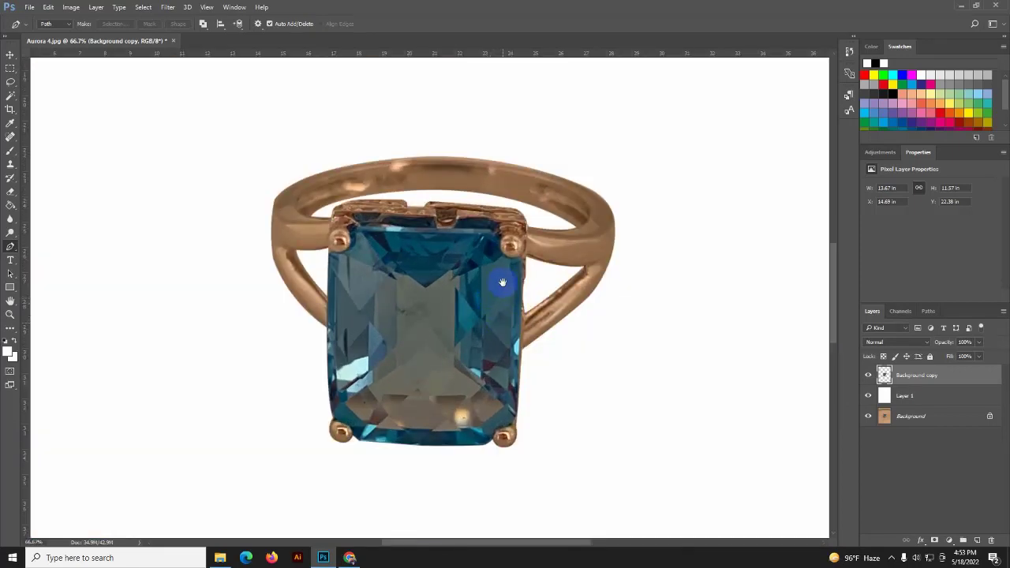
pyautogui.moveTo(501, 280)
pyautogui.mouseDown()
pyautogui.moveTo(429, 271)
pyautogui.moveTo(463, 242)
pyautogui.mouseUp()
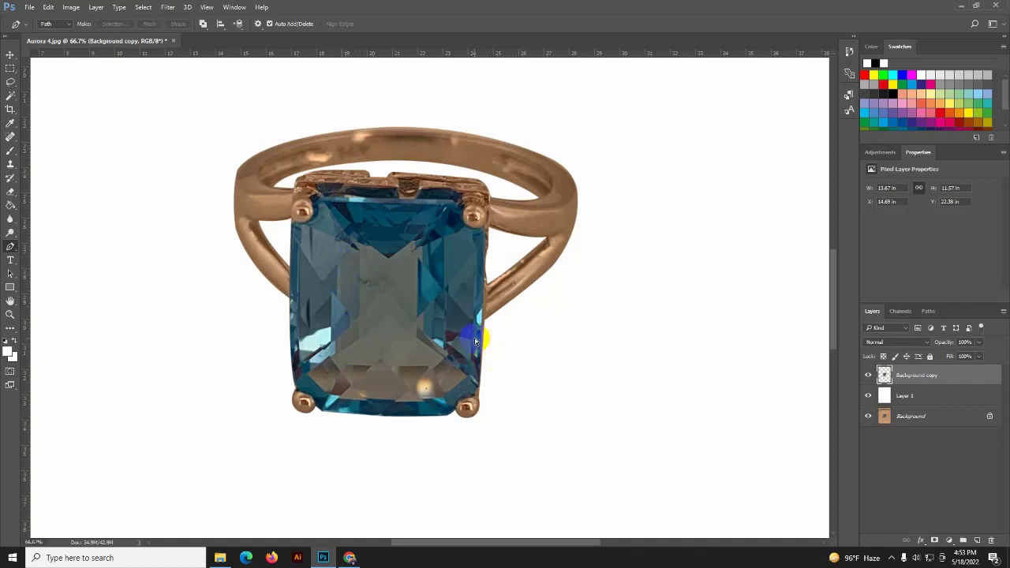
pyautogui.scroll(-5, 474, 341)
pyautogui.scroll(1, 473, 318)
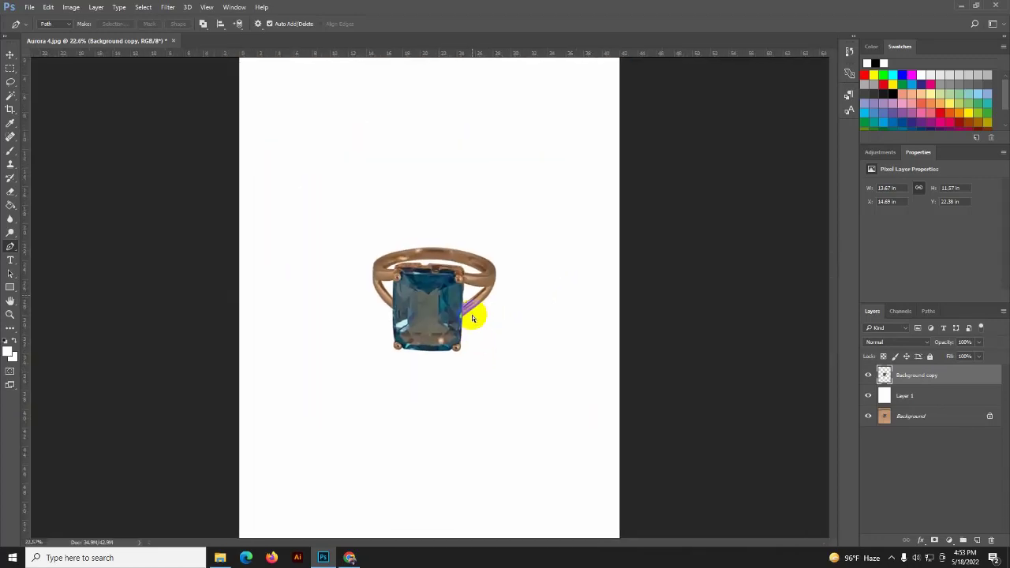
pyautogui.scroll(2, 473, 316)
pyautogui.scroll(1, 472, 315)
pyautogui.scroll(1, 472, 315)
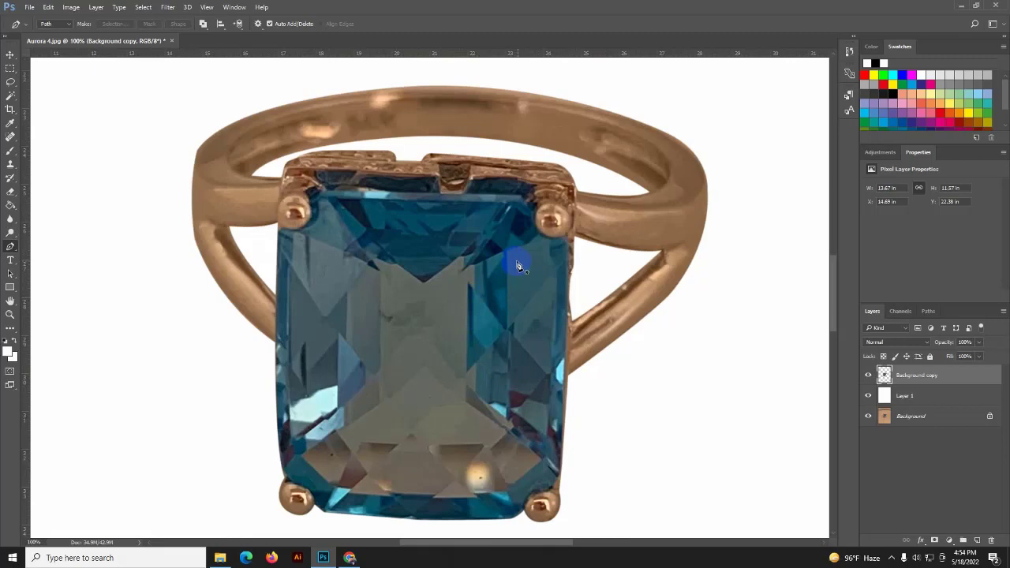
# Start a new path along the setting's top edge, tracing its notch to the right corner.
pyautogui.moveTo(494, 221); pyautogui.dragTo(500, 240)
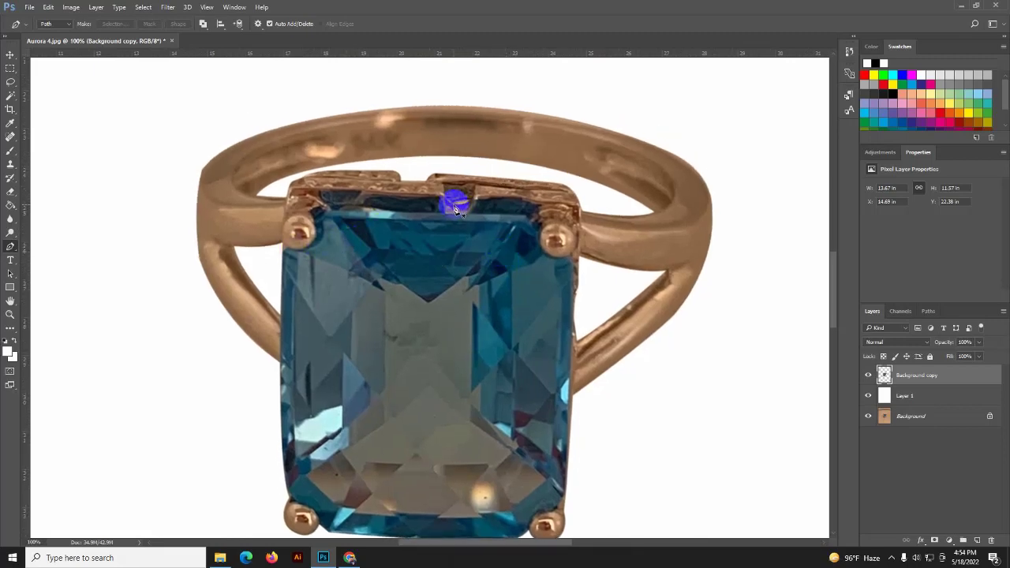
pyautogui.click(319, 190)
pyautogui.click(438, 192)
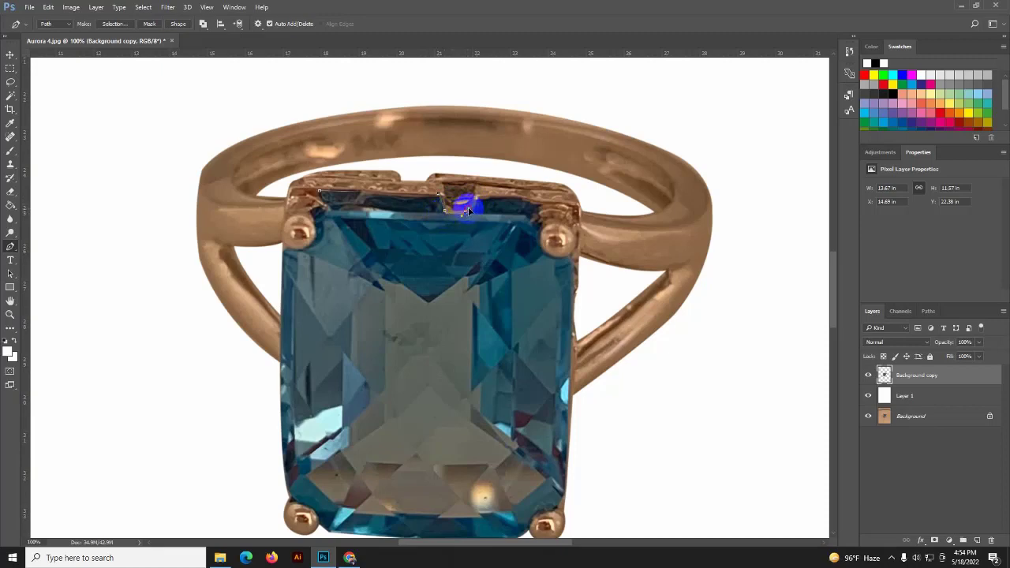
pyautogui.click(466, 212)
pyautogui.click(475, 198)
pyautogui.click(540, 201)
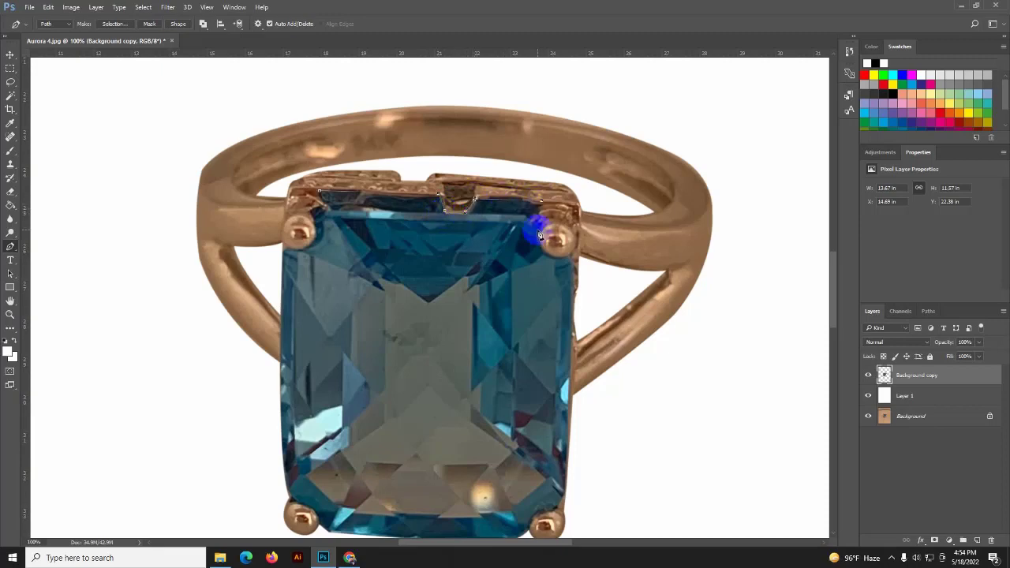
pyautogui.click(542, 228)
# Curve the path around the lower-right prong and along the stone's bottom edge.
pyautogui.moveTo(560, 293); pyautogui.dragTo(540, 214)
pyautogui.moveTo(541, 438)
pyautogui.mouseDown()
pyautogui.moveTo(545, 419)
pyautogui.moveTo(534, 458)
pyautogui.mouseUp()
pyautogui.keyDown('alt'); pyautogui.click(547, 417); pyautogui.keyUp('alt')
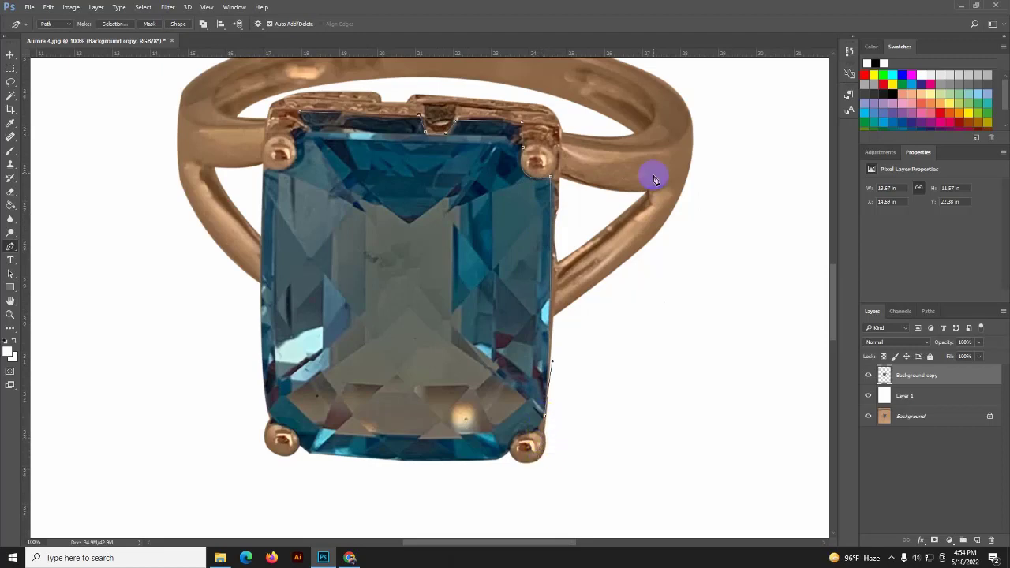
pyautogui.click(521, 430)
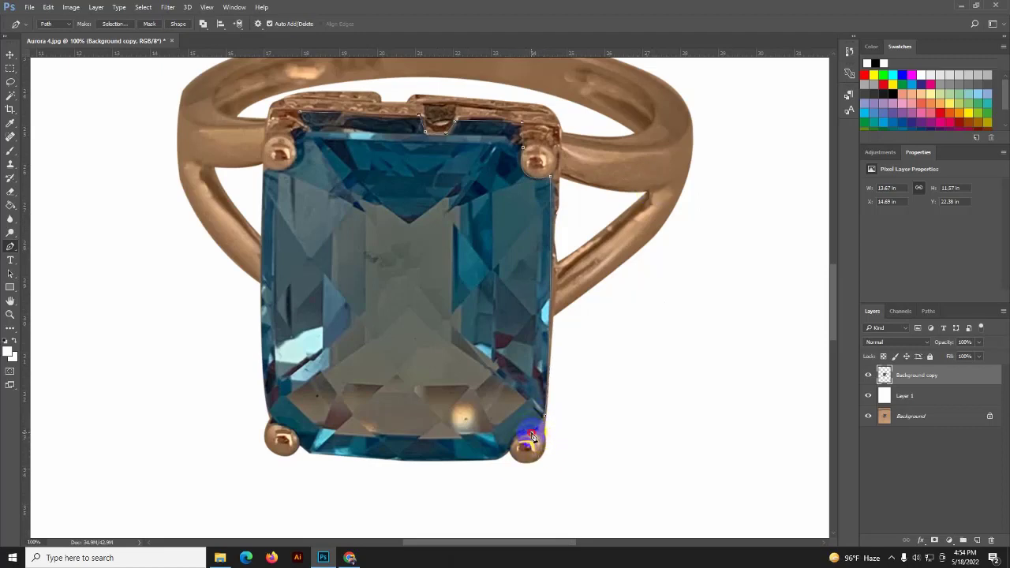
pyautogui.moveTo(526, 436); pyautogui.dragTo(509, 461)
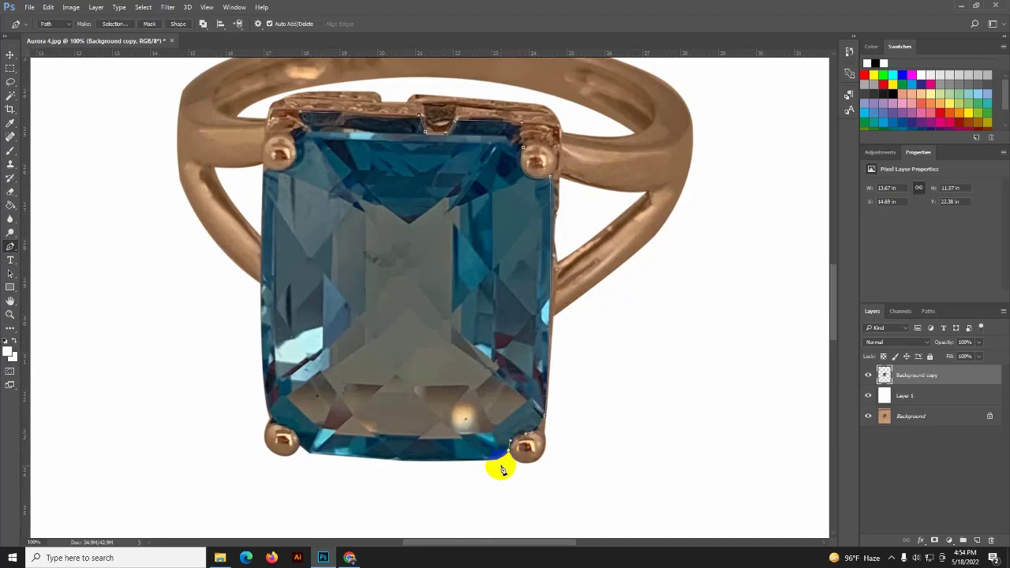
pyautogui.click(388, 478)
pyautogui.click(314, 467)
pyautogui.click(302, 457)
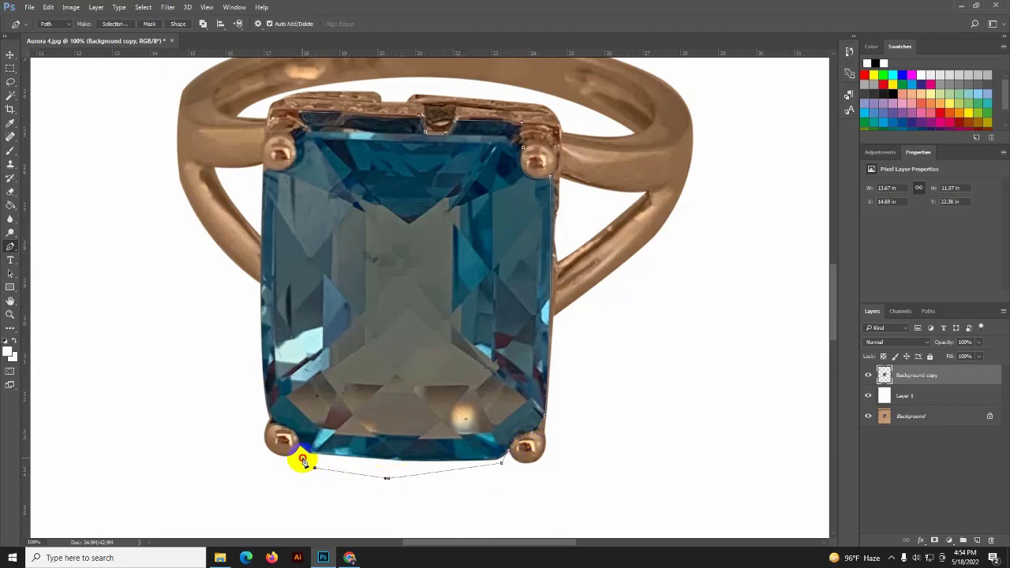
# Hide Layer 1 and Background, then trace the gem's left side past the top-left prong.
pyautogui.click(868, 396)
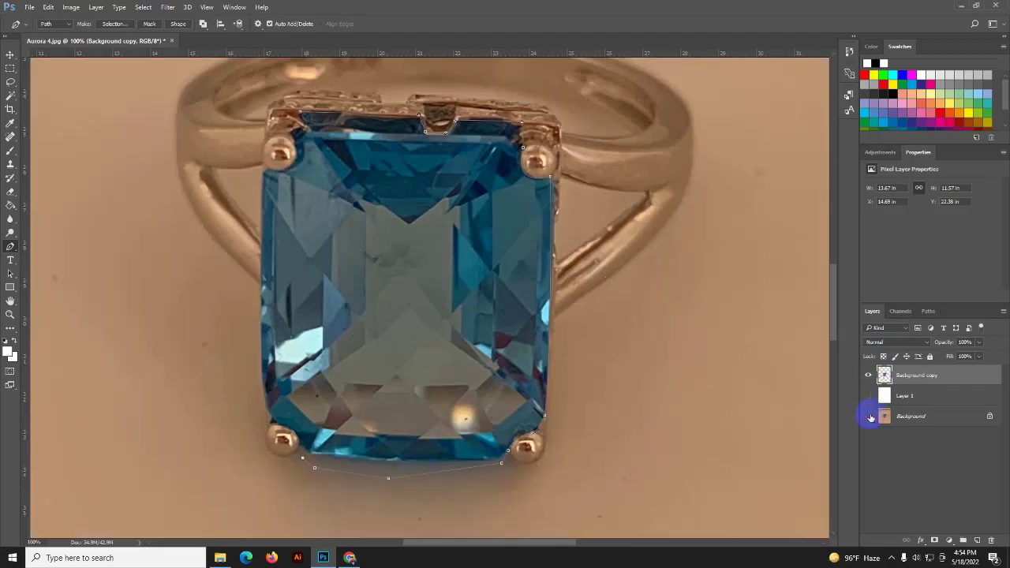
pyautogui.click(868, 416)
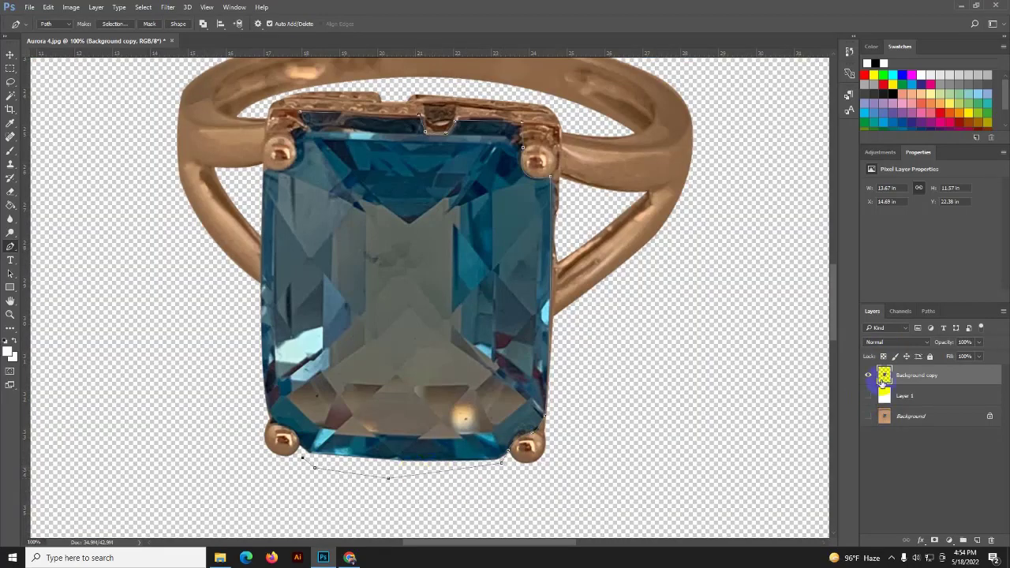
pyautogui.moveTo(314, 466); pyautogui.dragTo(272, 428)
pyautogui.click(280, 434)
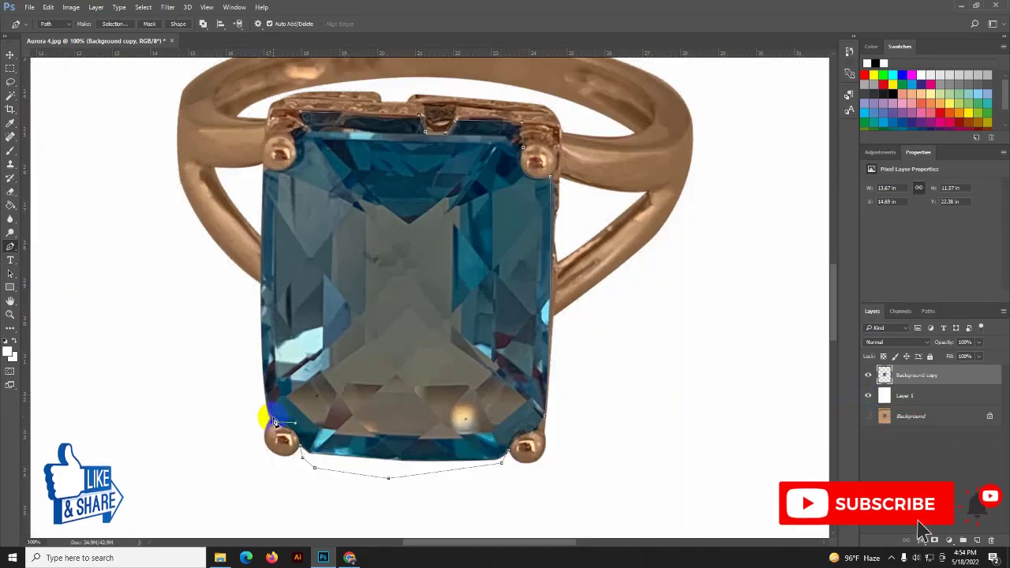
pyautogui.moveTo(254, 385); pyautogui.dragTo(250, 360)
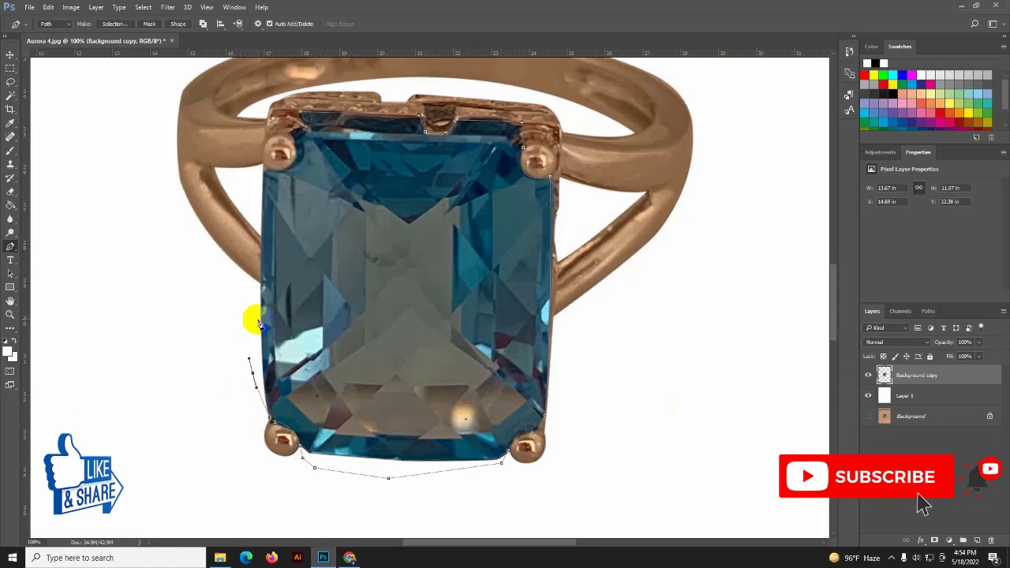
pyautogui.moveTo(261, 282); pyautogui.dragTo(263, 239)
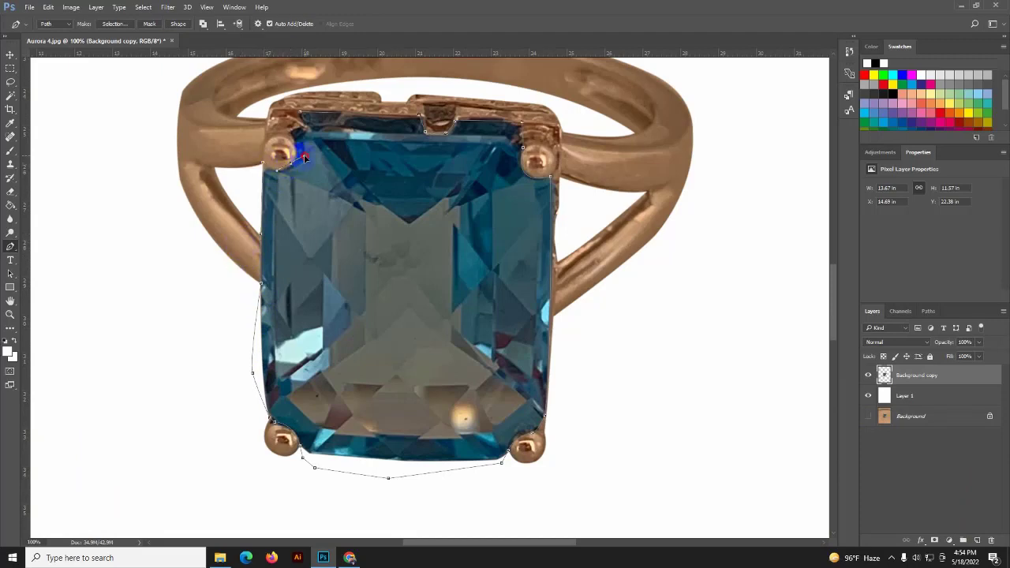
pyautogui.moveTo(291, 164); pyautogui.dragTo(314, 150)
pyautogui.keyDown('alt'); pyautogui.click(290, 164); pyautogui.keyUp('alt')
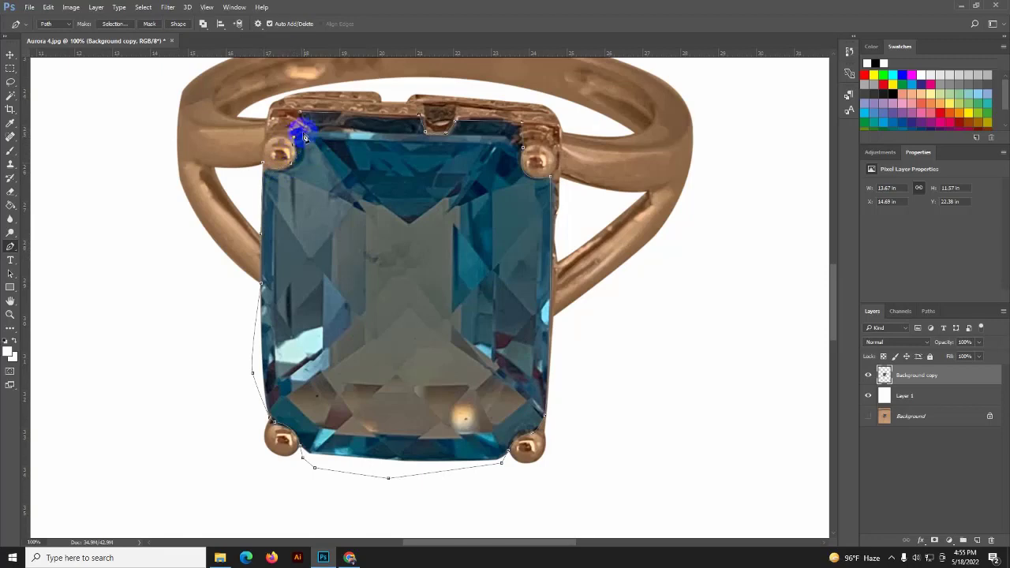
pyautogui.click(305, 120)
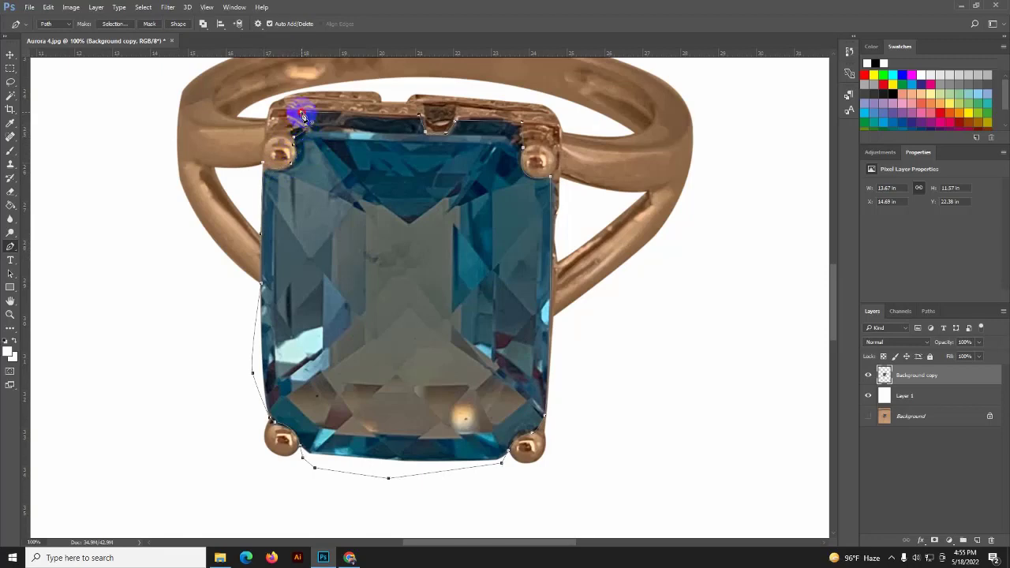
pyautogui.moveTo(422, 207); pyautogui.dragTo(384, 197)
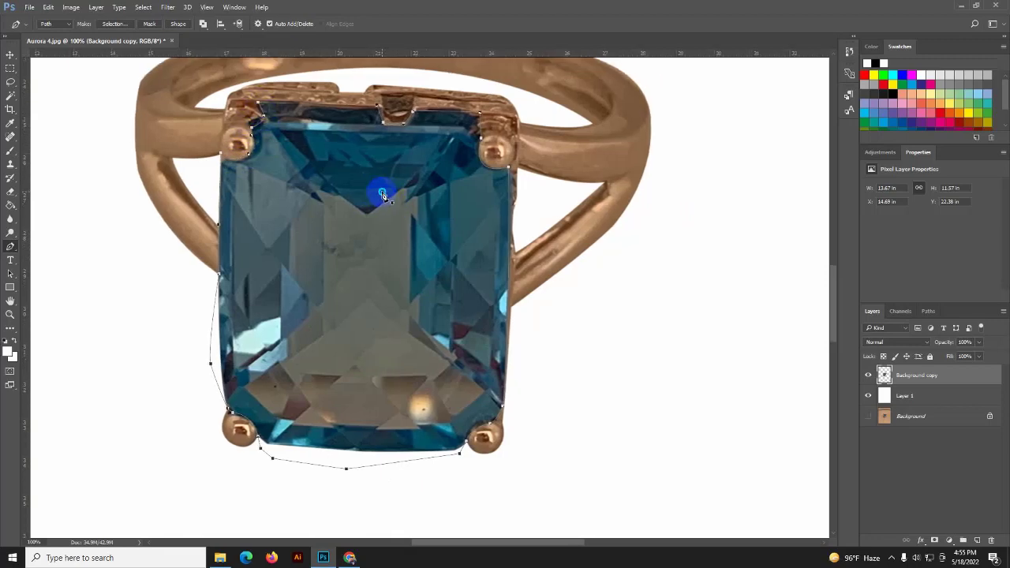
# Make a 0.5-pixel feathered selection from the gem path and copy it to Layer 2.
pyautogui.rightClick(382, 194)
pyautogui.click(405, 238)
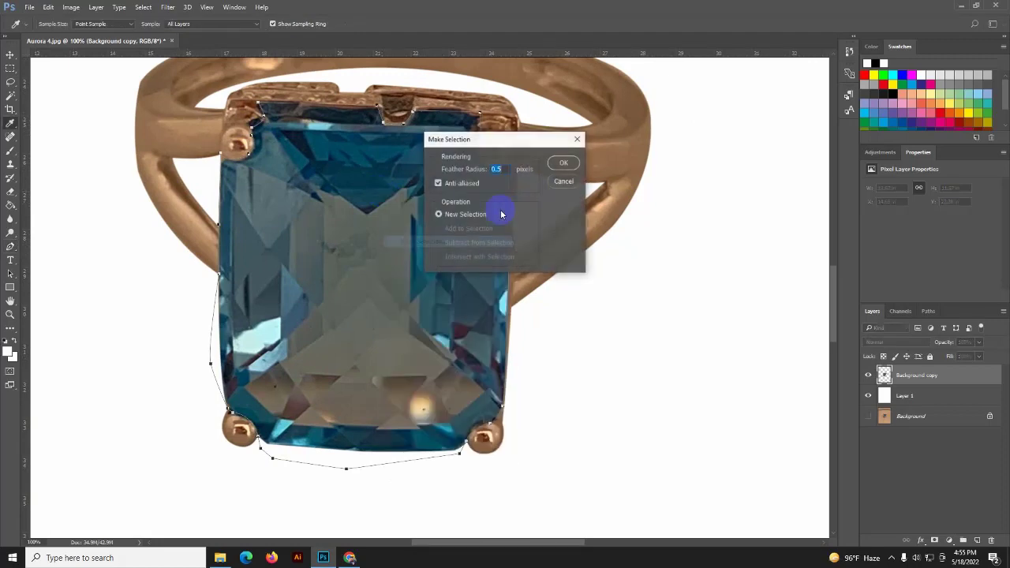
pyautogui.click(568, 164)
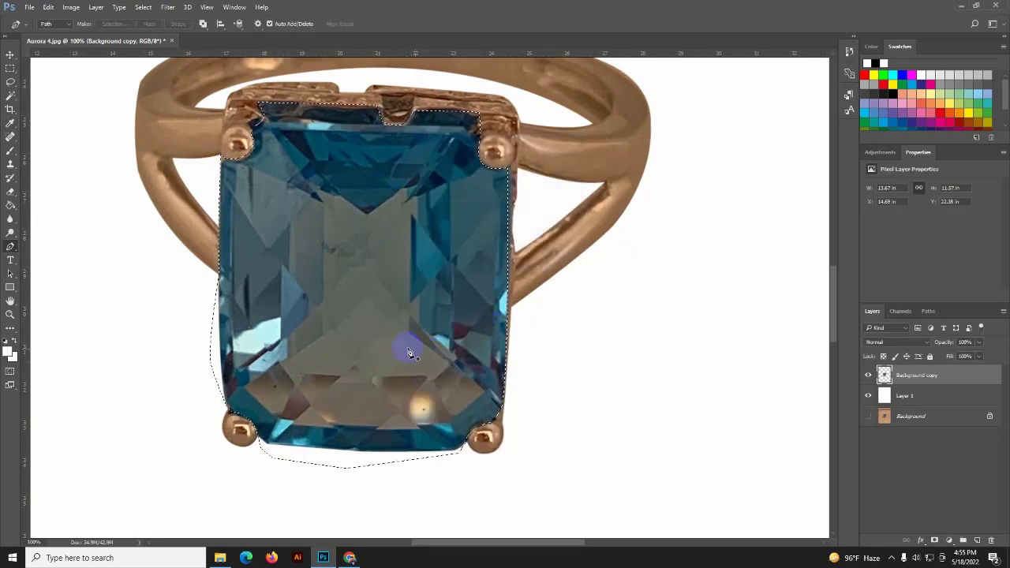
pyautogui.hotkey('ctrl', 'j')
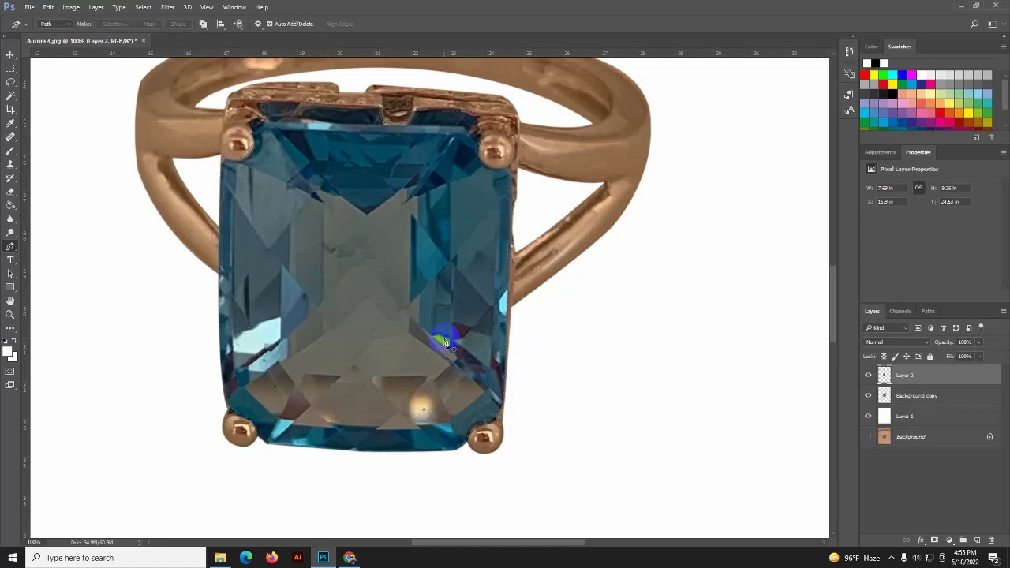
# Toggle layer visibility to check the isolated gem, select Background copy and zoom to 50%.
pyautogui.click(868, 395)
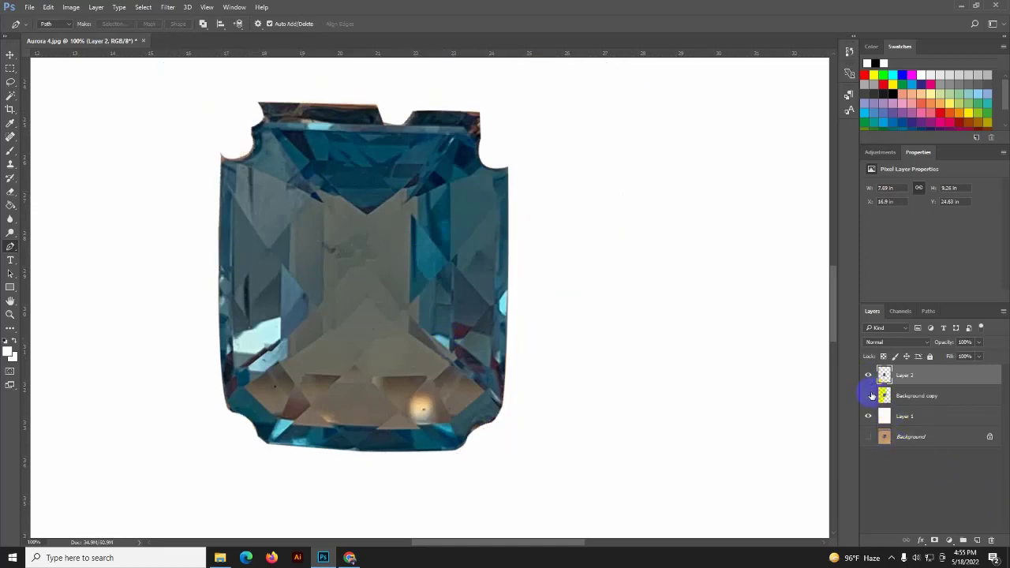
pyautogui.click(869, 396)
pyautogui.click(869, 374)
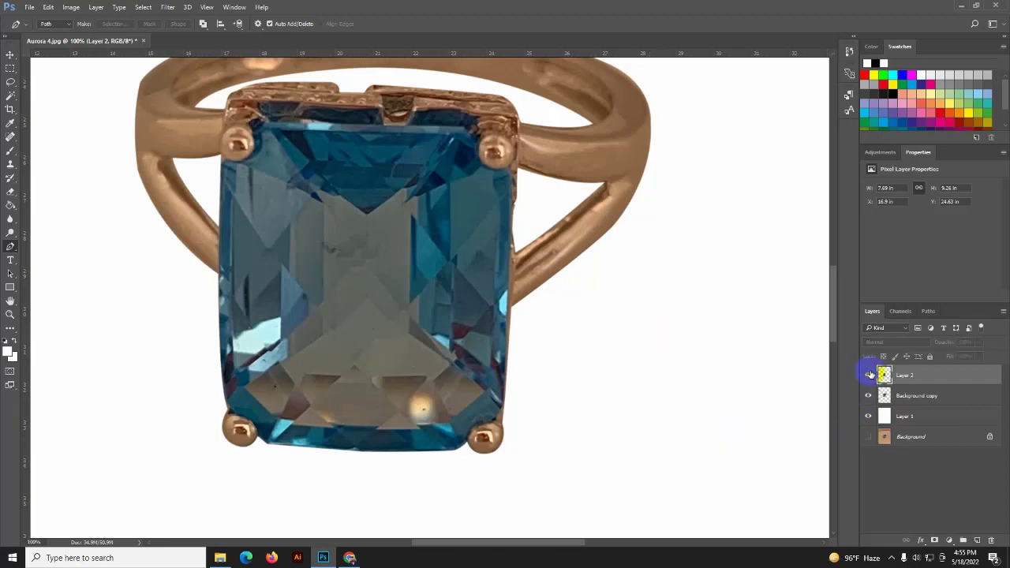
pyautogui.click(869, 374)
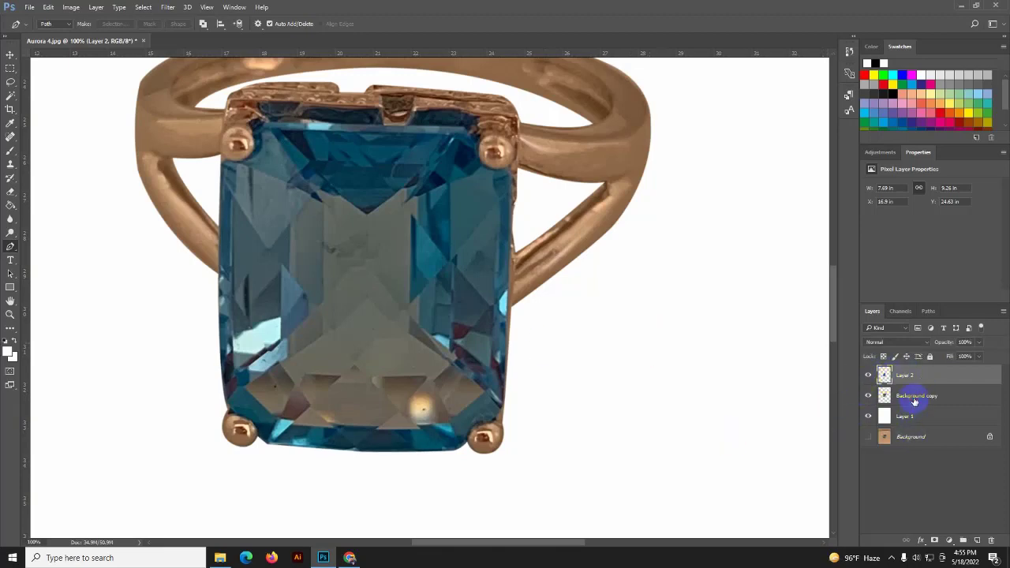
pyautogui.click(886, 396)
pyautogui.hotkey('ctrl', '-')
pyautogui.hotkey('ctrl', '-')
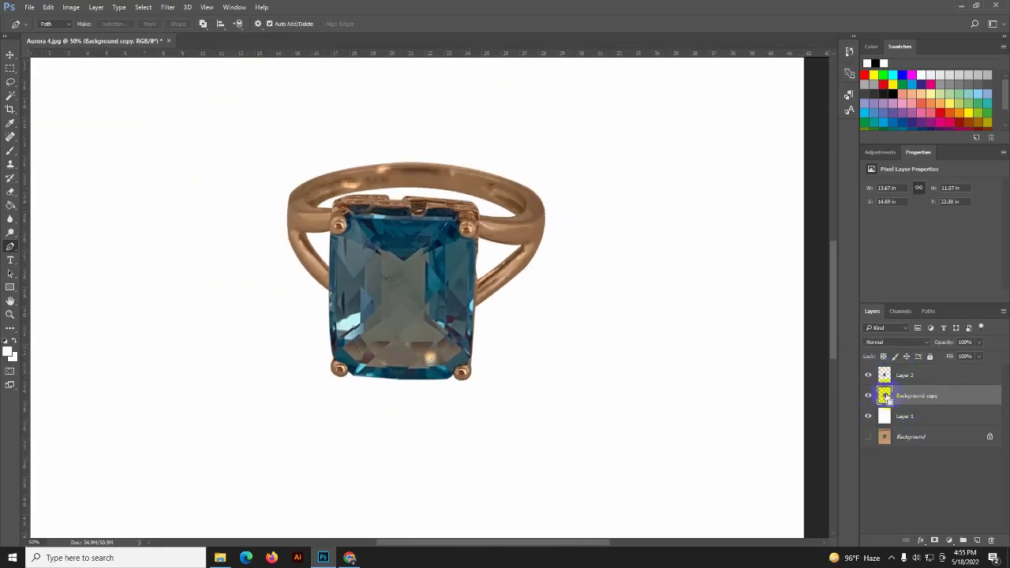
pyautogui.click(898, 396)
# Apply a Camera Raw Filter to Background copy with Saturation -100 and raised exposure.
pyautogui.keyDown('ctrl'); pyautogui.click(883, 396); pyautogui.keyUp('ctrl')
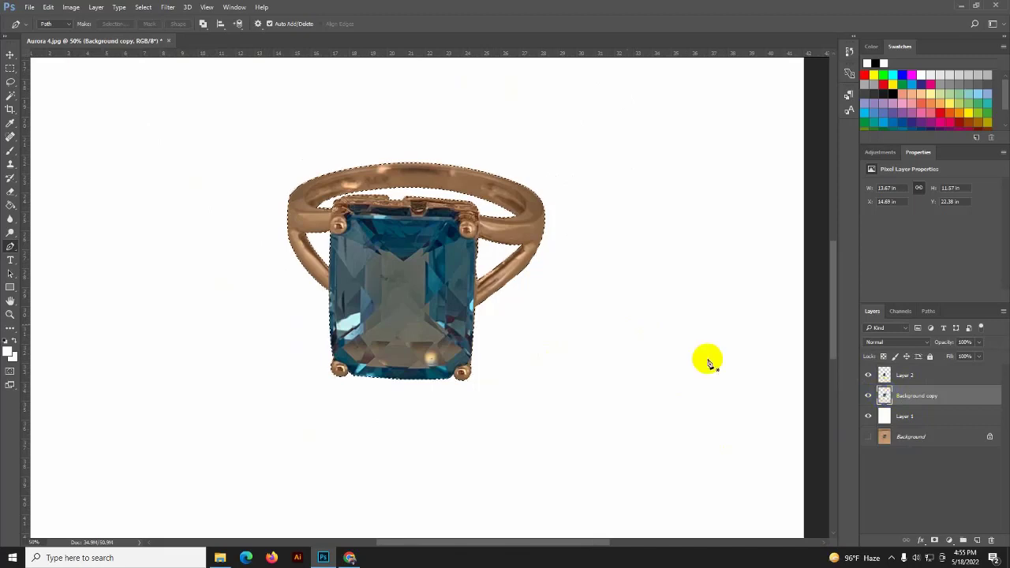
pyautogui.click(177, 14)
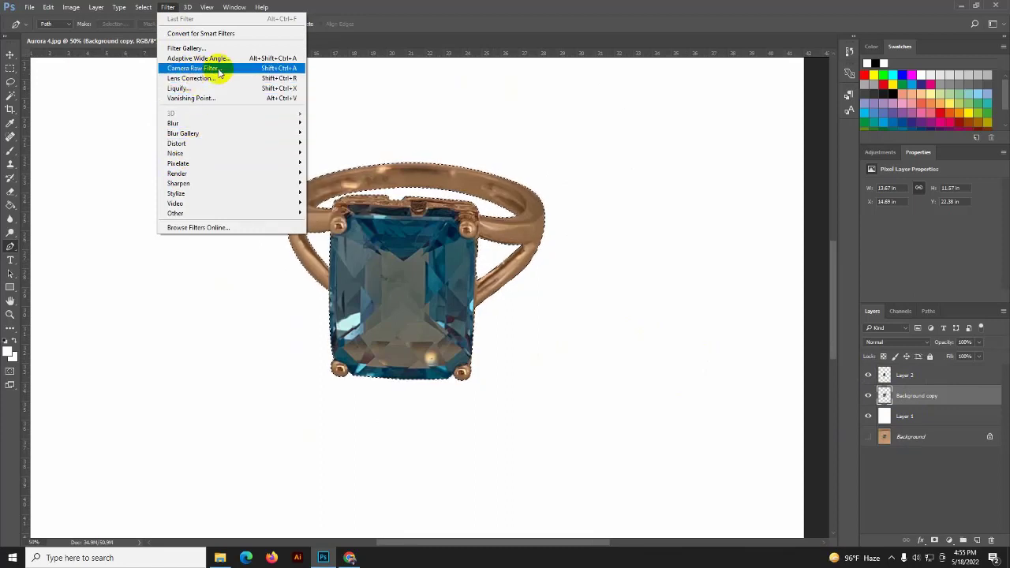
pyautogui.click(218, 68)
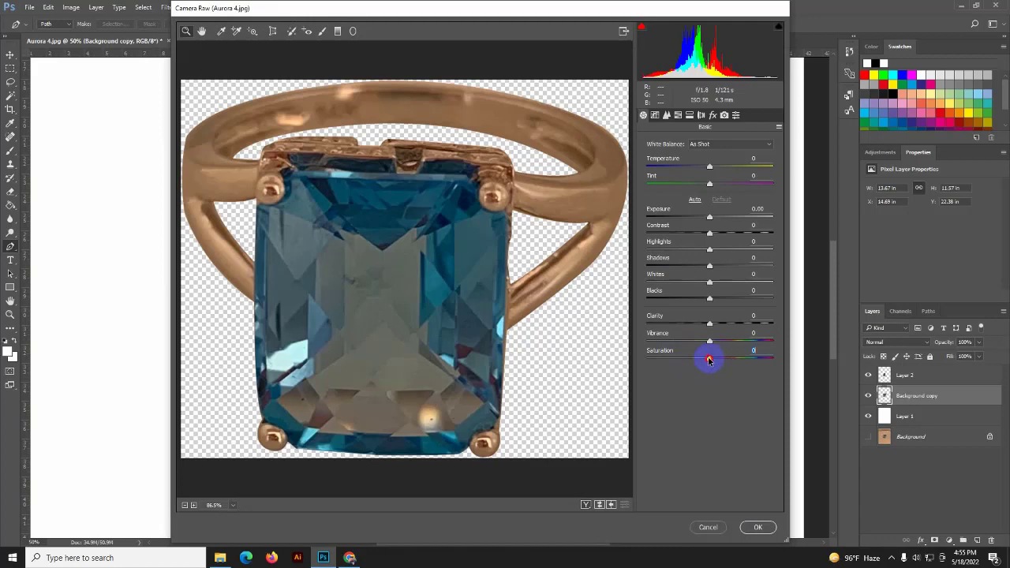
pyautogui.moveTo(709, 360); pyautogui.dragTo(612, 361)
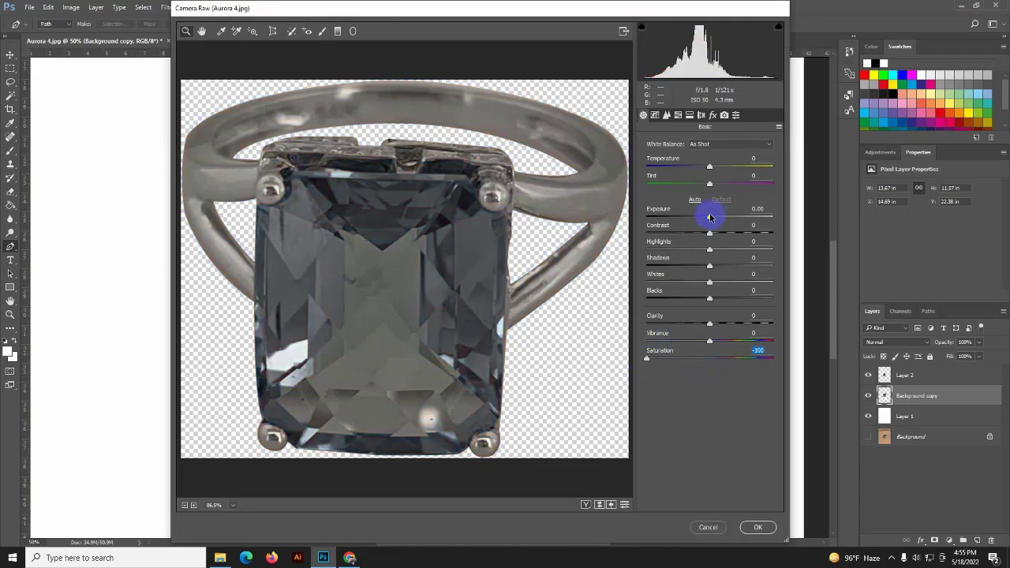
pyautogui.moveTo(709, 217)
pyautogui.mouseDown()
pyautogui.moveTo(725, 213)
pyautogui.moveTo(719, 232)
pyautogui.mouseUp()
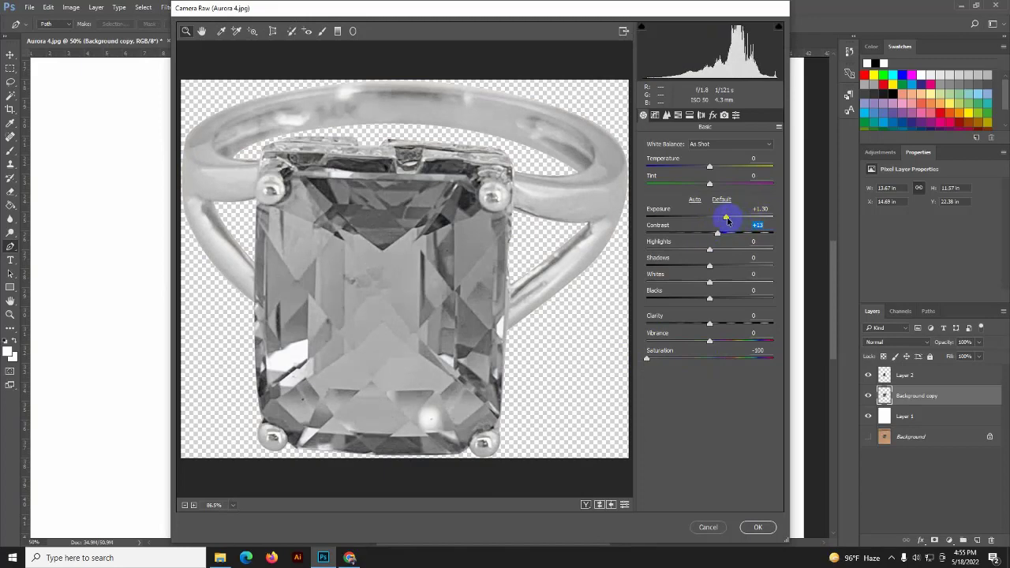
pyautogui.moveTo(726, 217); pyautogui.dragTo(733, 249)
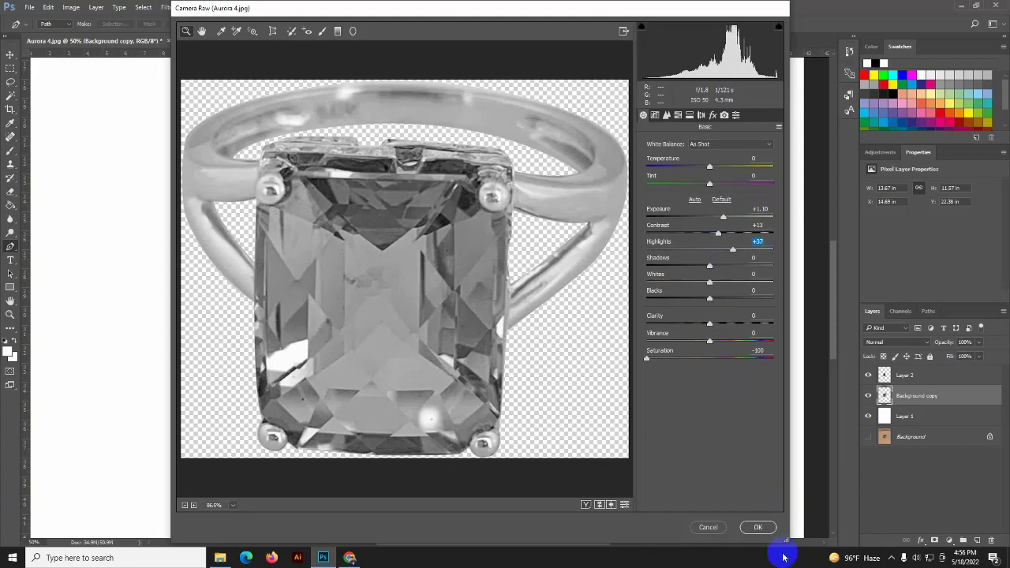
pyautogui.click(761, 528)
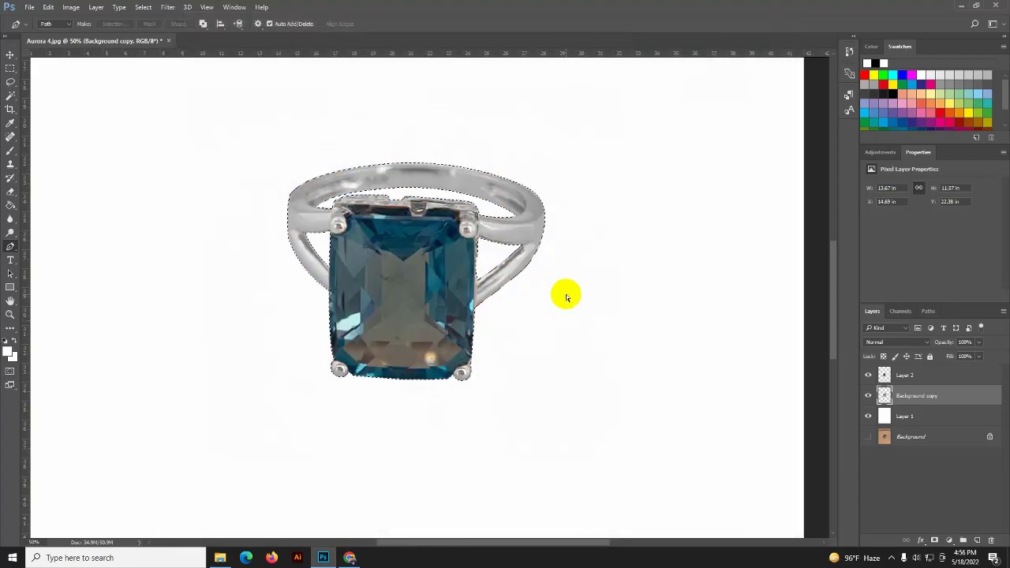
# Clear the selection and hide then show Layer 2 to compare the ring with and without the gem.
pyautogui.hotkey('ctrl', 'd')
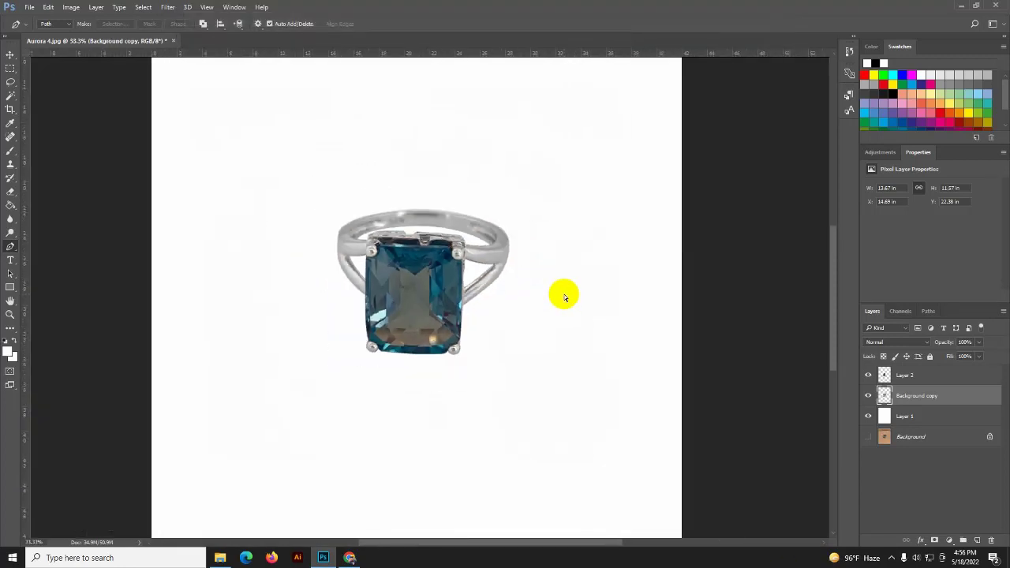
pyautogui.click(868, 374)
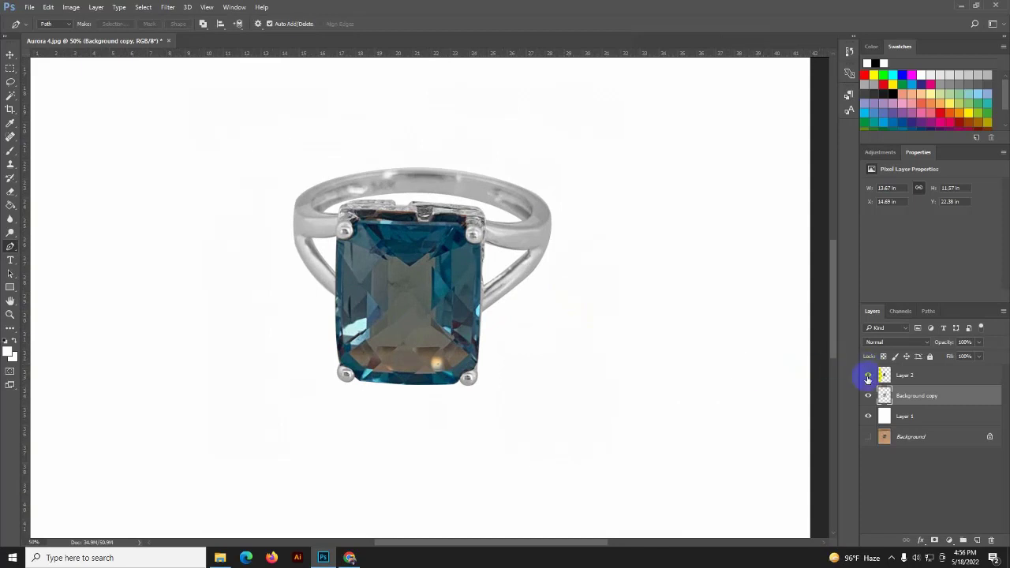
pyautogui.click(868, 377)
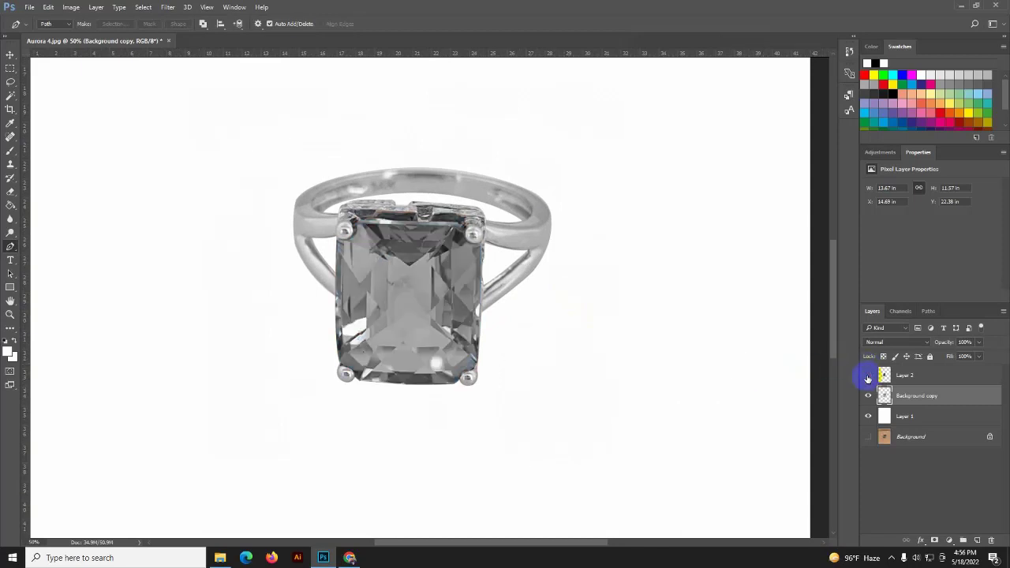
pyautogui.click(868, 376)
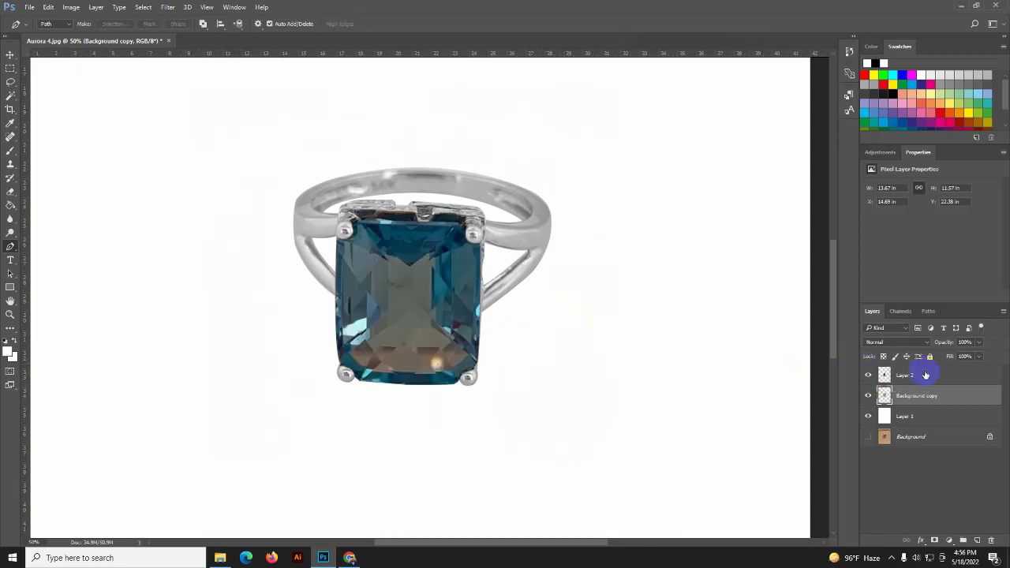
# Make Layer 2 active and load only the gem's pixels as a selection from its thumbnail.
pyautogui.click(903, 376)
pyautogui.click(885, 375)
pyautogui.keyDown('ctrl'); pyautogui.click(885, 375); pyautogui.keyUp('ctrl')
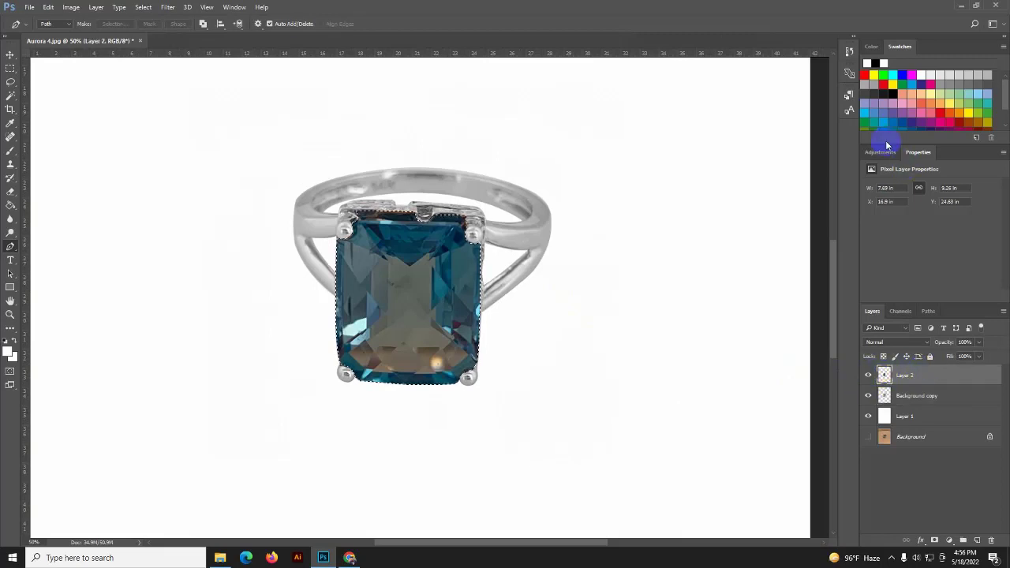
# Brighten the gem with a Brightness/Contrast adjustment at 59 and merge it into Layer 2.
pyautogui.click(879, 152)
pyautogui.click(887, 180)
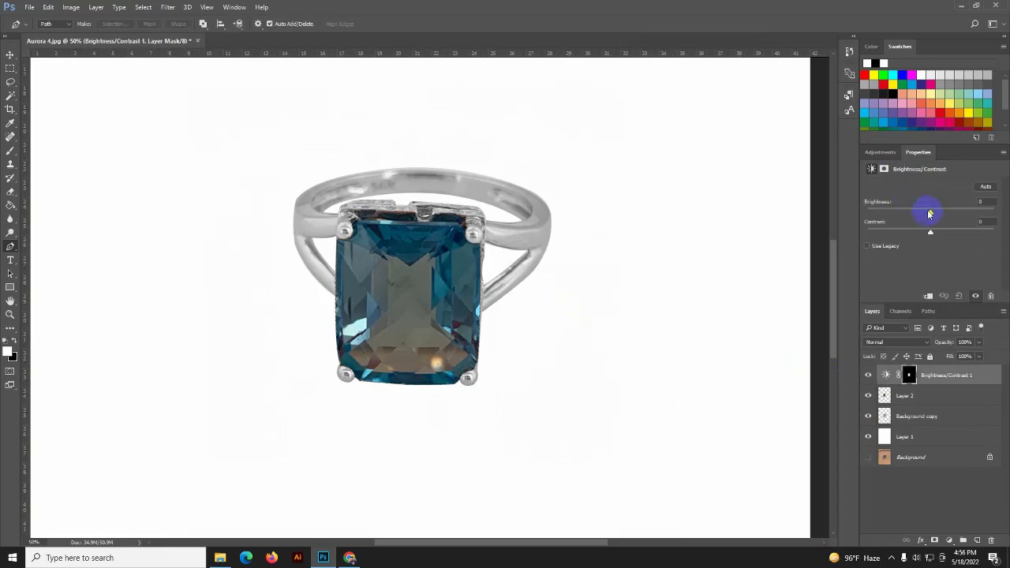
pyautogui.moveTo(930, 215); pyautogui.dragTo(955, 213)
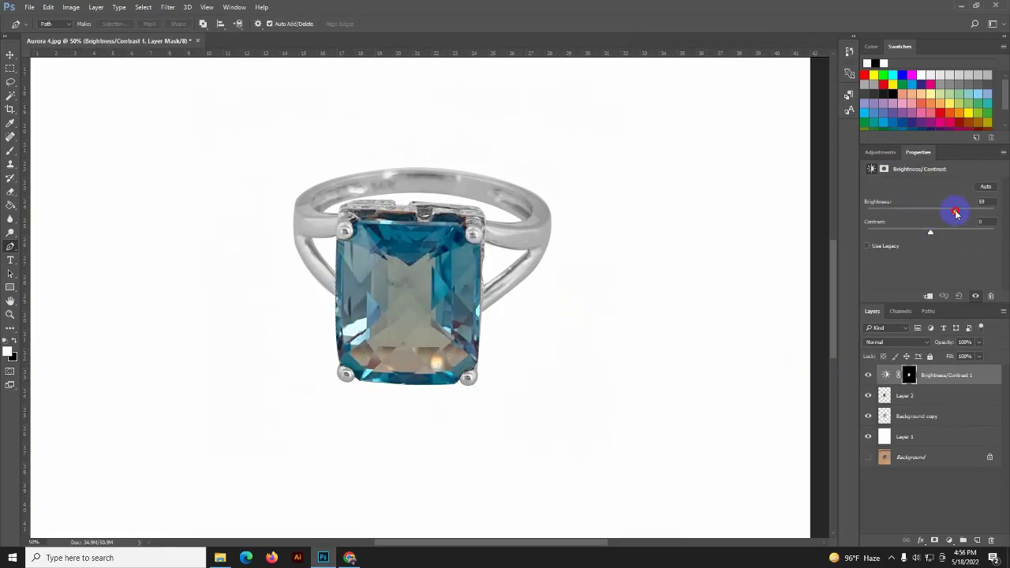
pyautogui.click(913, 401)
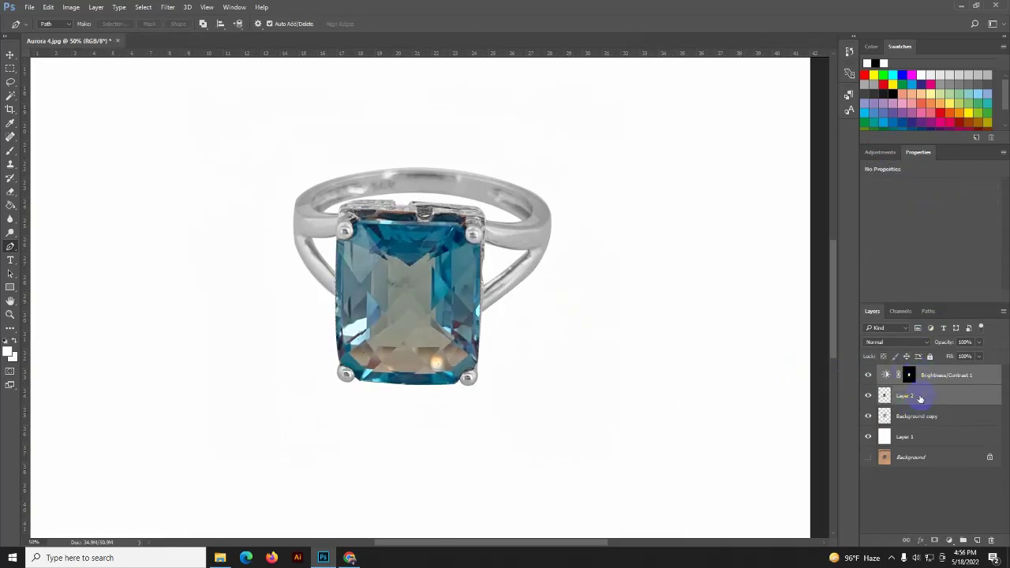
pyautogui.hotkey('ctrl', 'e')
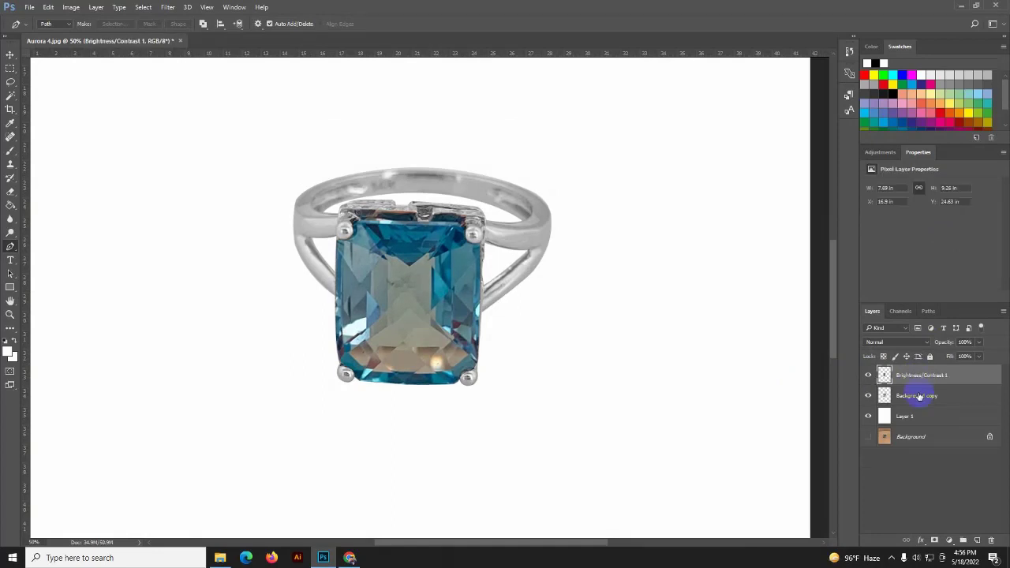
pyautogui.click(887, 378)
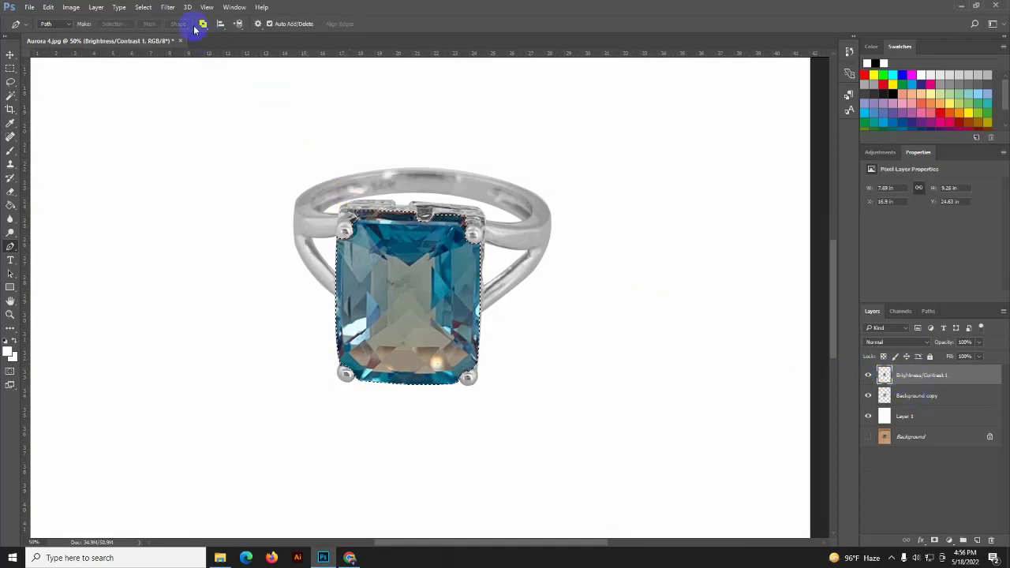
# Open Unsharp Mask, move its dialog off the gem and set the preview to 50%.
pyautogui.click(167, 7)
pyautogui.moveTo(178, 183)
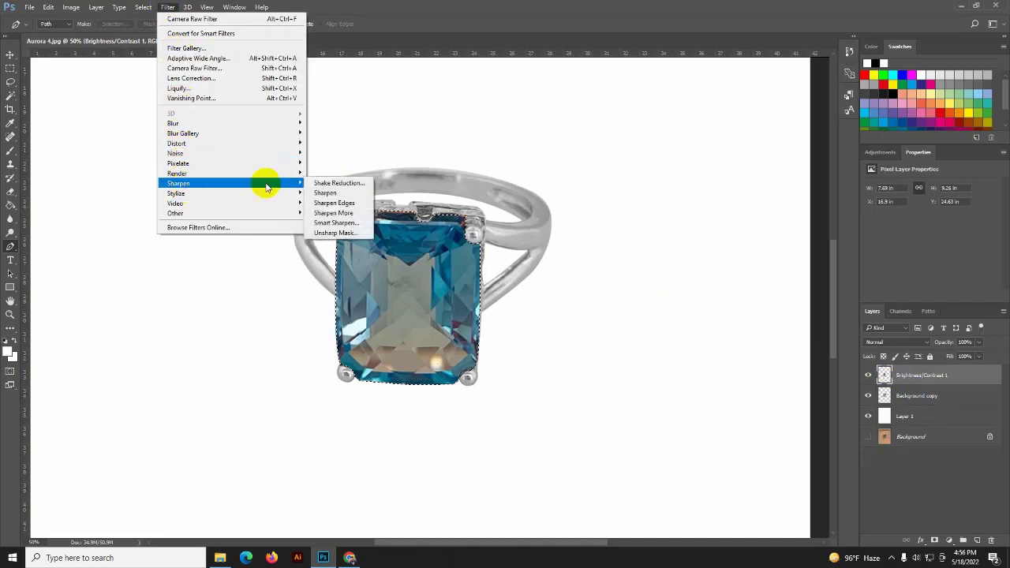
pyautogui.click(326, 228)
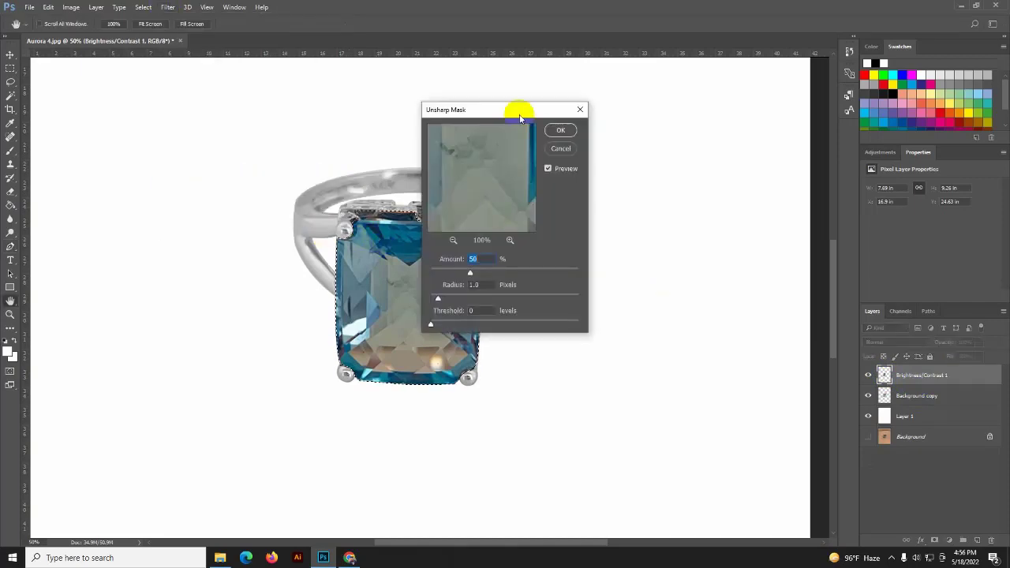
pyautogui.moveTo(521, 111); pyautogui.dragTo(801, 148)
pyautogui.moveTo(781, 242)
pyautogui.mouseDown()
pyautogui.moveTo(789, 271)
pyautogui.moveTo(785, 210)
pyautogui.moveTo(774, 221)
pyautogui.mouseUp()
pyautogui.click(733, 277)
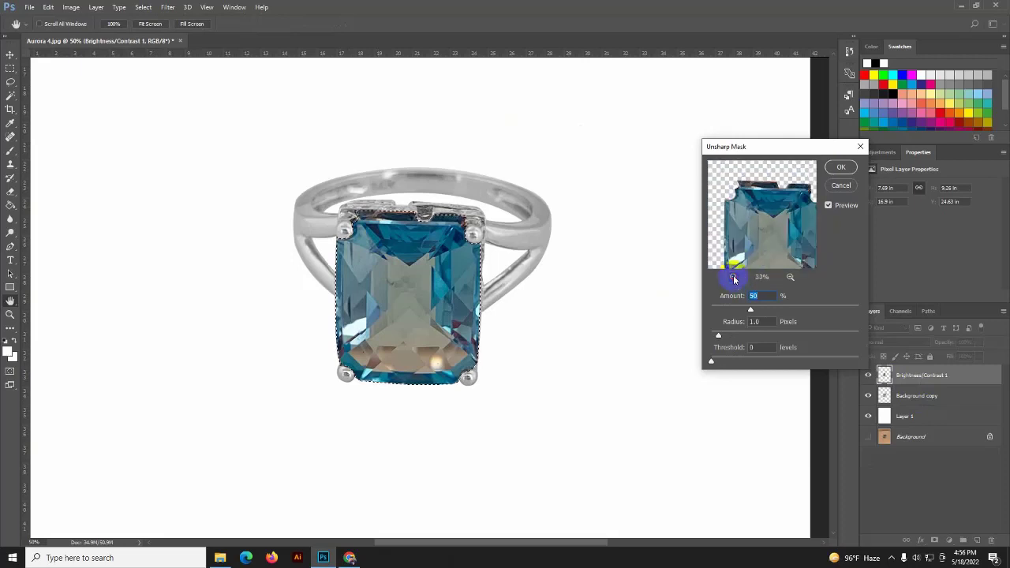
pyautogui.click(733, 278)
pyautogui.click(789, 277)
pyautogui.click(791, 278)
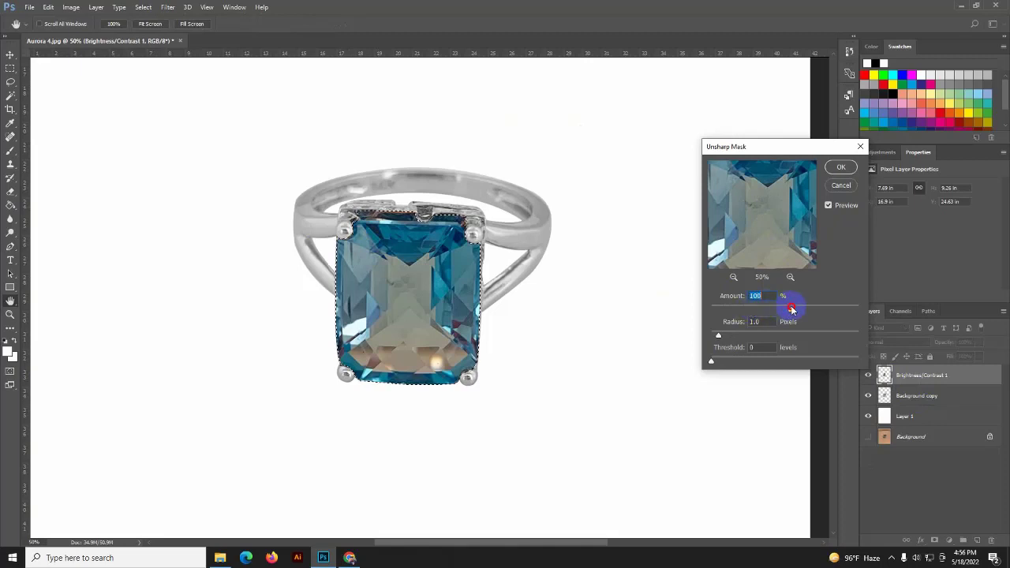
# Set Amount 100%, Radius 38.1 pixels and Threshold 12 levels, then apply the sharpening.
pyautogui.moveTo(718, 335); pyautogui.dragTo(763, 334)
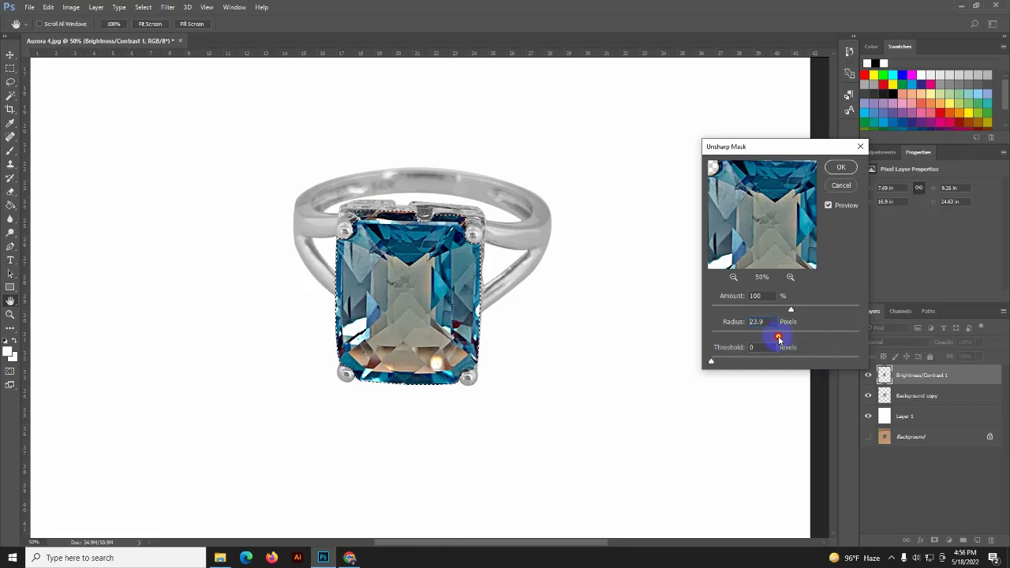
pyautogui.moveTo(778, 338); pyautogui.dragTo(793, 341)
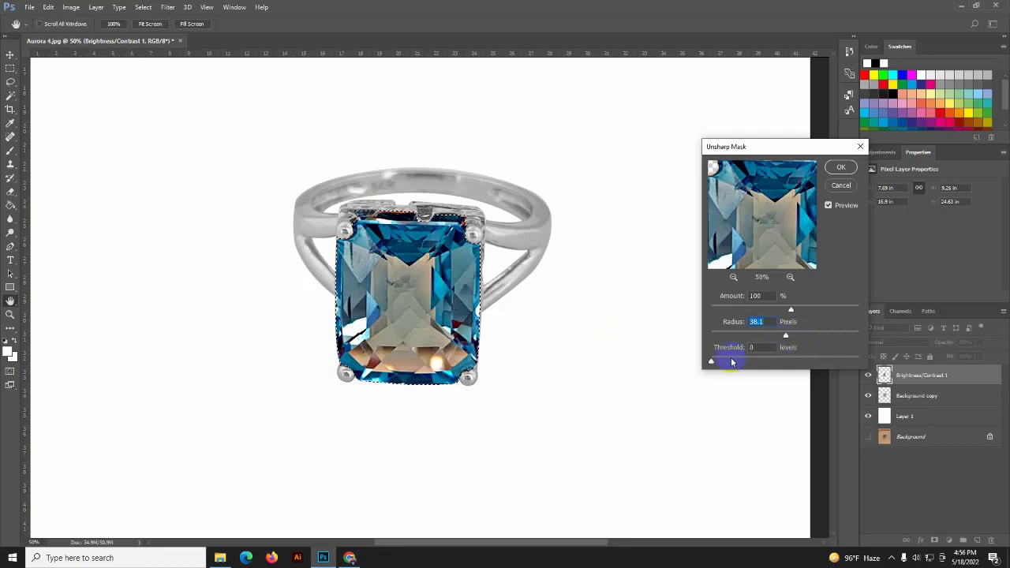
pyautogui.moveTo(711, 364)
pyautogui.mouseDown()
pyautogui.moveTo(740, 362)
pyautogui.moveTo(726, 365)
pyautogui.mouseUp()
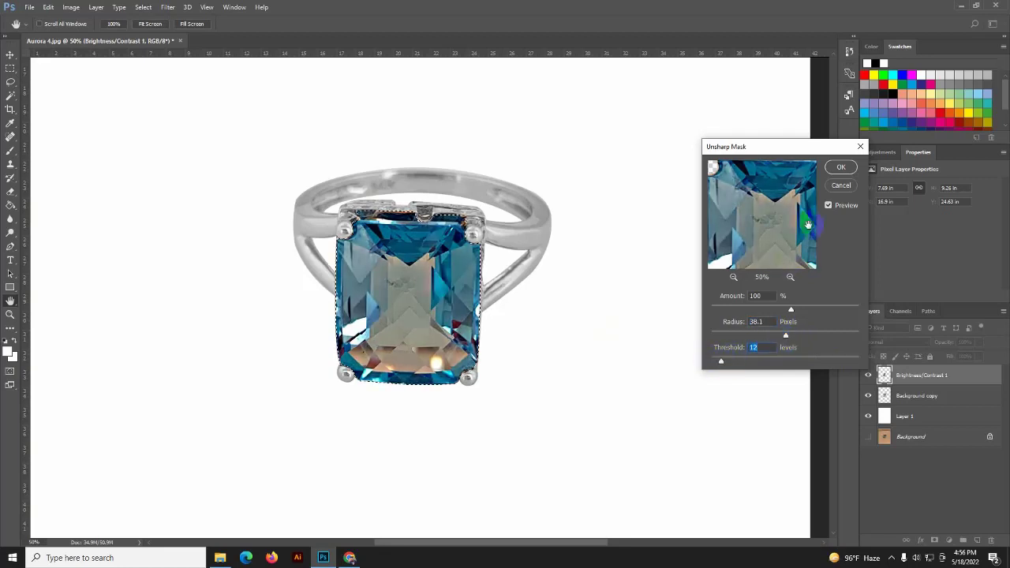
pyautogui.click(841, 170)
pyautogui.press('p')
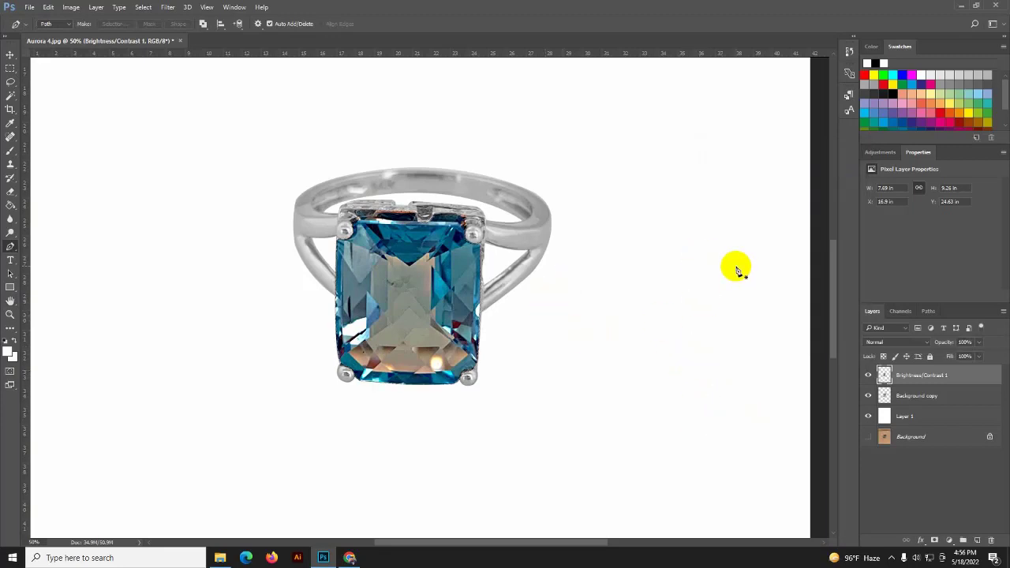
# Zoom to 100% on the gem and choose the Spot Healing Brush.
pyautogui.hotkey('ctrl', '-')
pyautogui.hotkey('ctrl', '-')
pyautogui.hotkey('ctrl', '-')
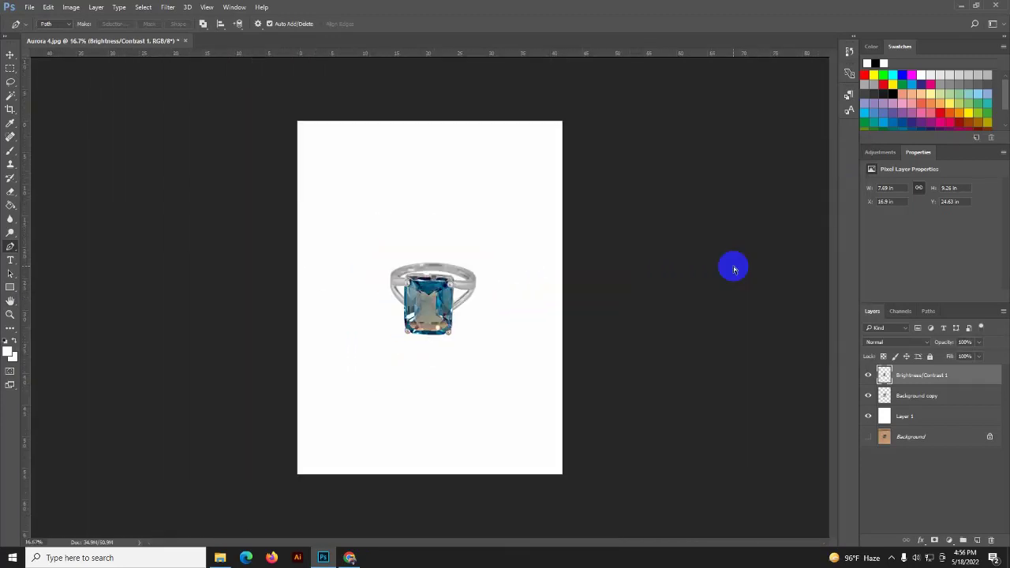
pyautogui.hotkey('ctrl', '+')
pyautogui.hotkey('ctrl', '+')
pyautogui.hotkey('ctrl', '+')
pyautogui.hotkey('ctrl', '+')
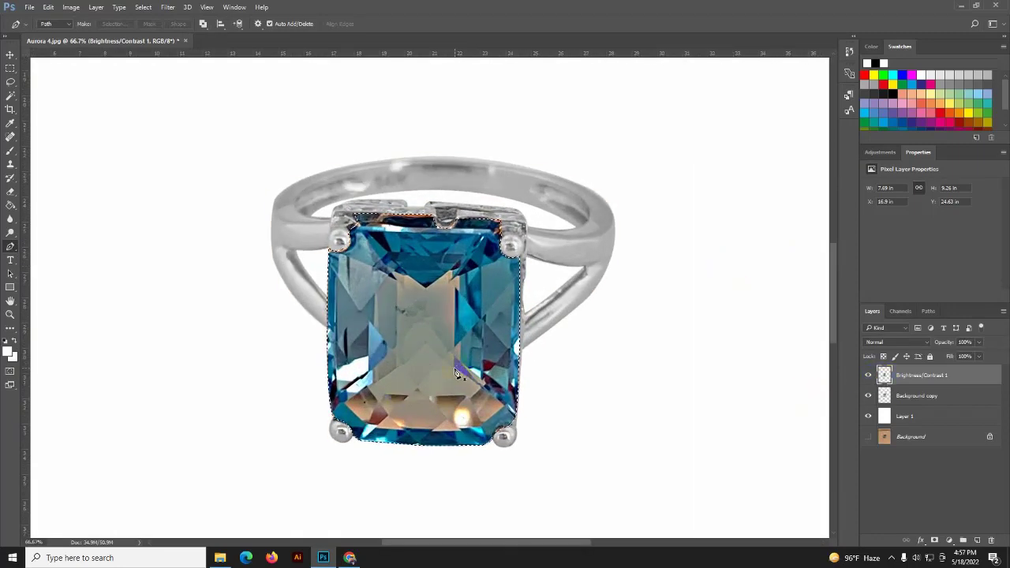
pyautogui.hotkey('ctrl', '+')
pyautogui.hotkey('ctrl', '+')
pyautogui.hotkey('ctrl', 'Return')
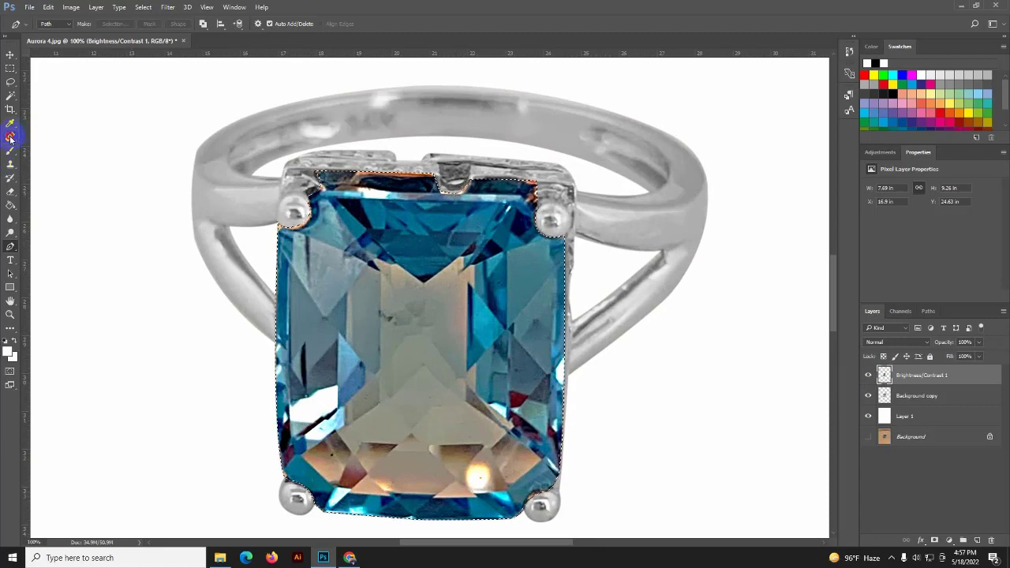
pyautogui.click(10, 136)
pyautogui.click(38, 138)
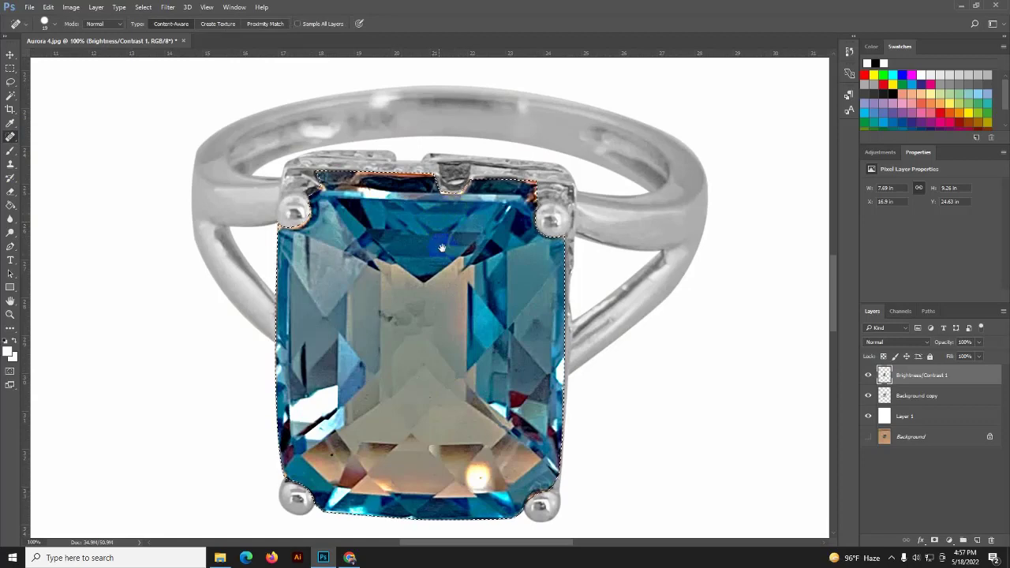
pyautogui.scroll(-5, 429, 290)
pyautogui.moveTo(430, 290); pyautogui.dragTo(385, 288)
# Heal the bright glare spot and the blemishes and streaks on the gem's lower and upper facets.
pyautogui.click(451, 269)
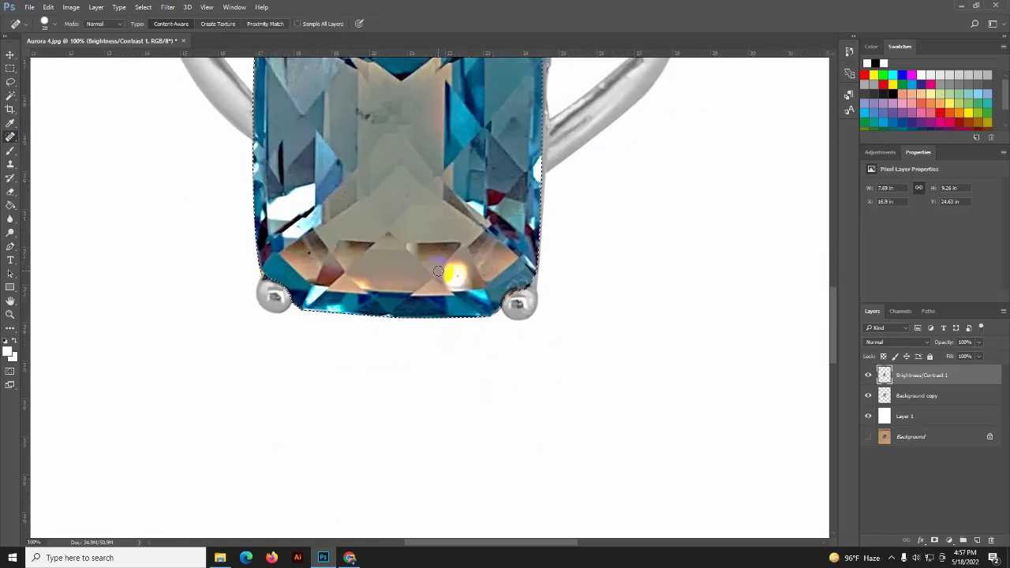
pyautogui.click(452, 269)
pyautogui.moveTo(451, 270); pyautogui.dragTo(478, 316)
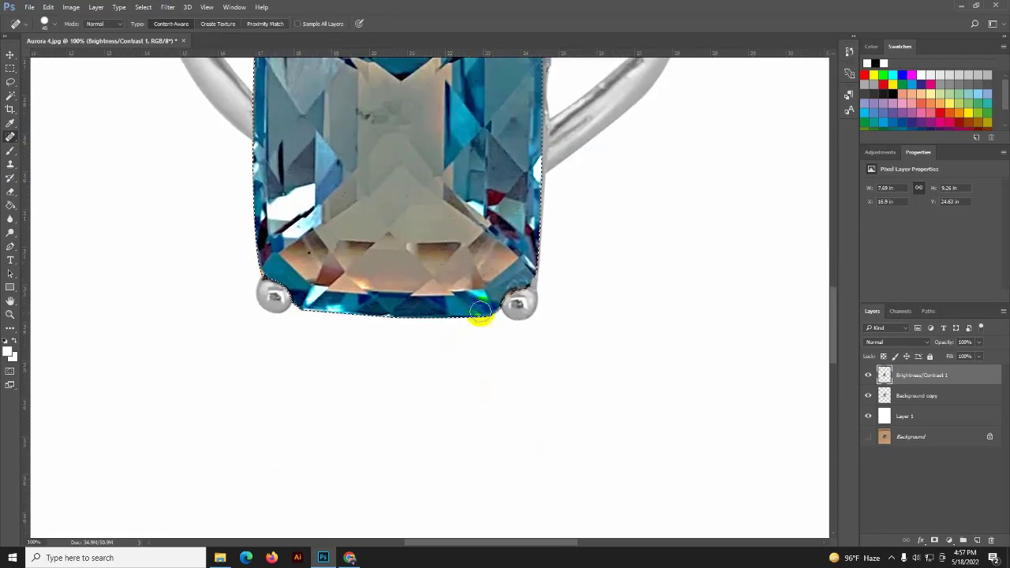
pyautogui.click(456, 283)
pyautogui.moveTo(370, 305); pyautogui.dragTo(362, 285)
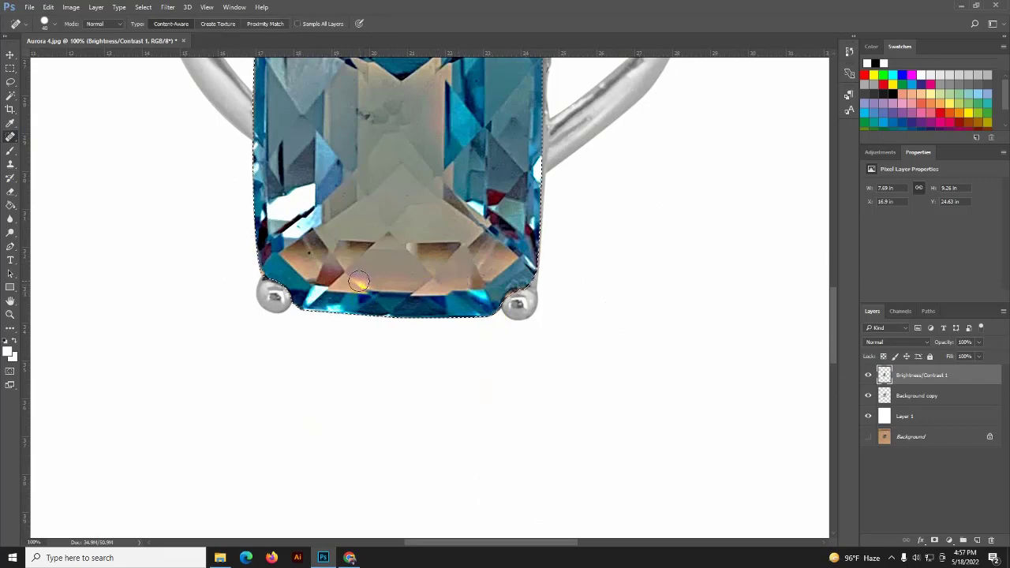
pyautogui.click(361, 283)
pyautogui.moveTo(384, 243); pyautogui.dragTo(396, 249)
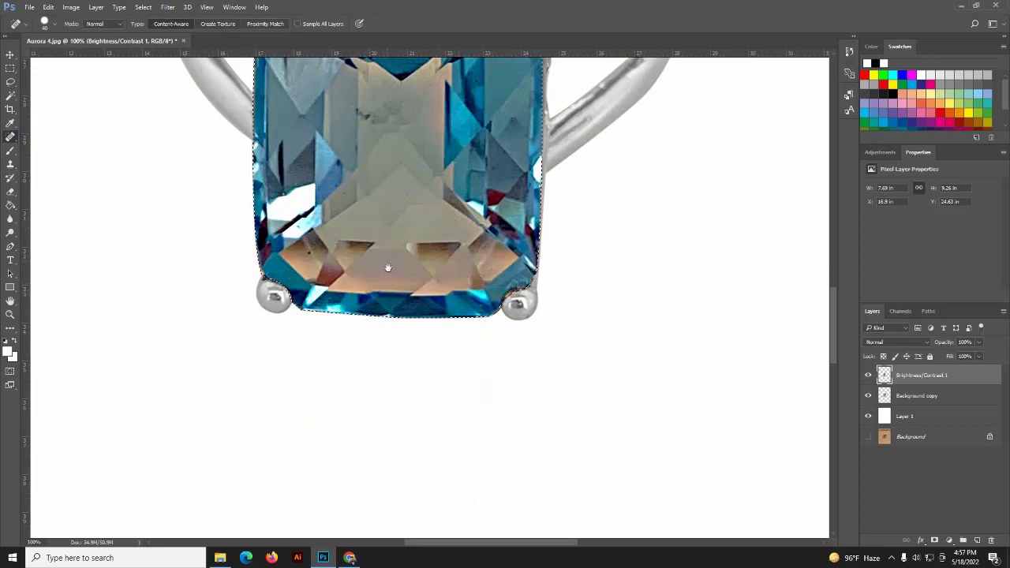
pyautogui.scroll(3, 371, 268)
pyautogui.moveTo(340, 254)
pyautogui.mouseDown()
pyautogui.moveTo(373, 237)
pyautogui.moveTo(380, 272)
pyautogui.mouseUp()
# Heal the dark pixels along the gem's right and left edges and the lower-left facet.
pyautogui.scroll(2, 388, 260)
pyautogui.hotkey('ctrl', 'shift', 'd')
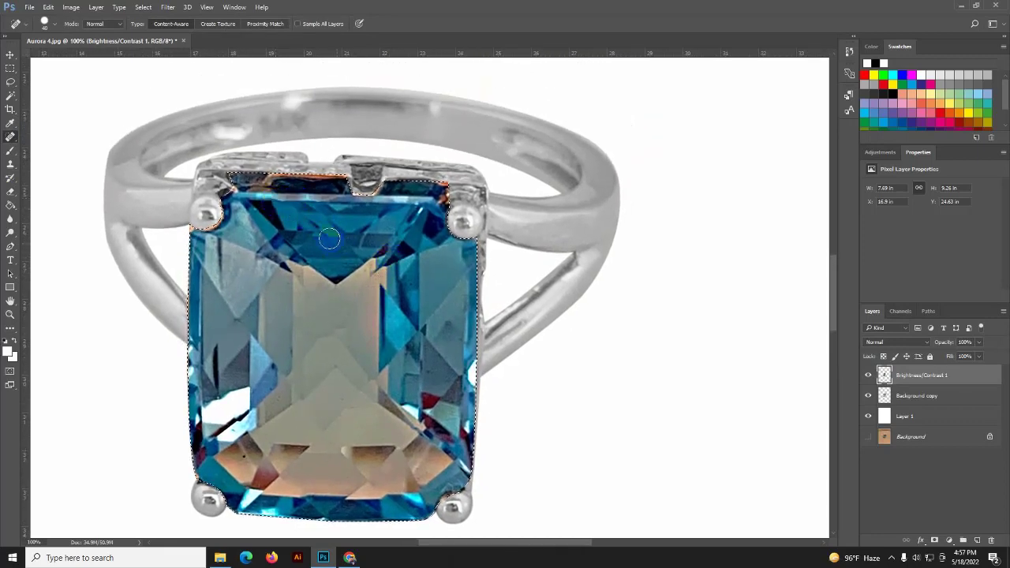
pyautogui.moveTo(330, 238); pyautogui.dragTo(292, 210)
pyautogui.click(431, 345)
pyautogui.moveTo(434, 345); pyautogui.dragTo(431, 382)
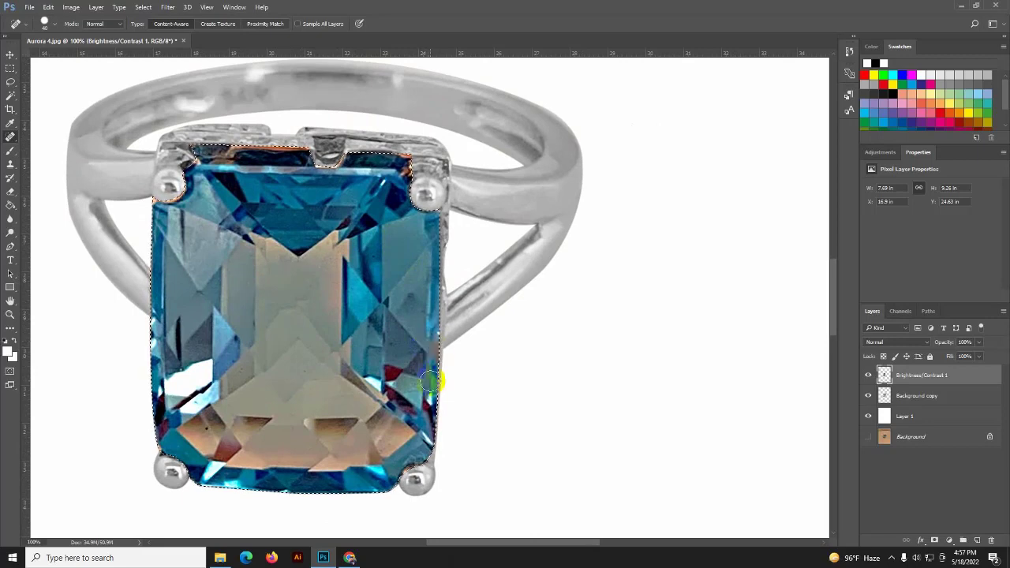
pyautogui.click(379, 387)
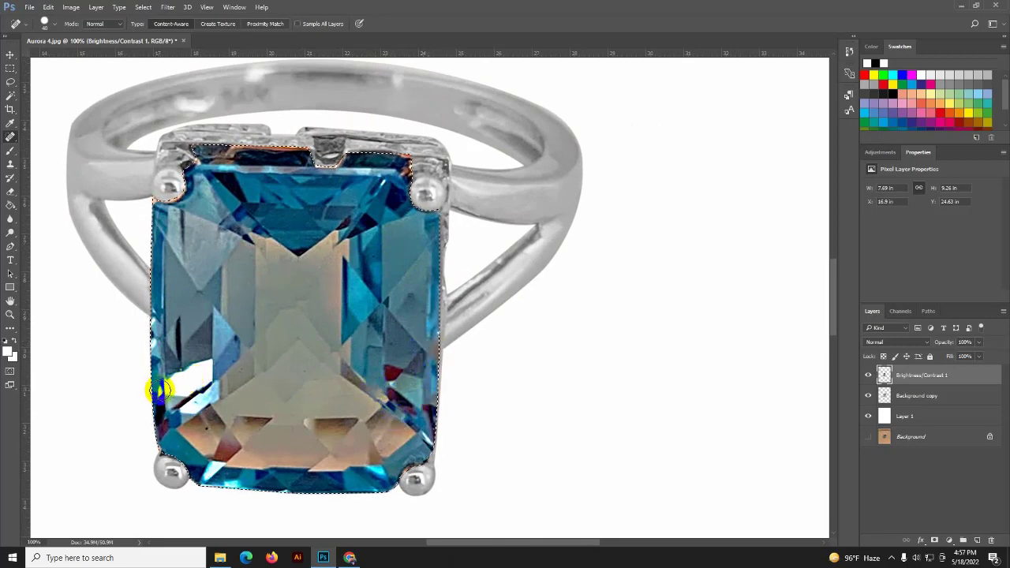
pyautogui.moveTo(158, 390); pyautogui.dragTo(145, 339)
pyautogui.moveTo(180, 379)
pyautogui.mouseDown()
pyautogui.moveTo(191, 411)
pyautogui.moveTo(197, 398)
pyautogui.moveTo(203, 413)
pyautogui.mouseUp()
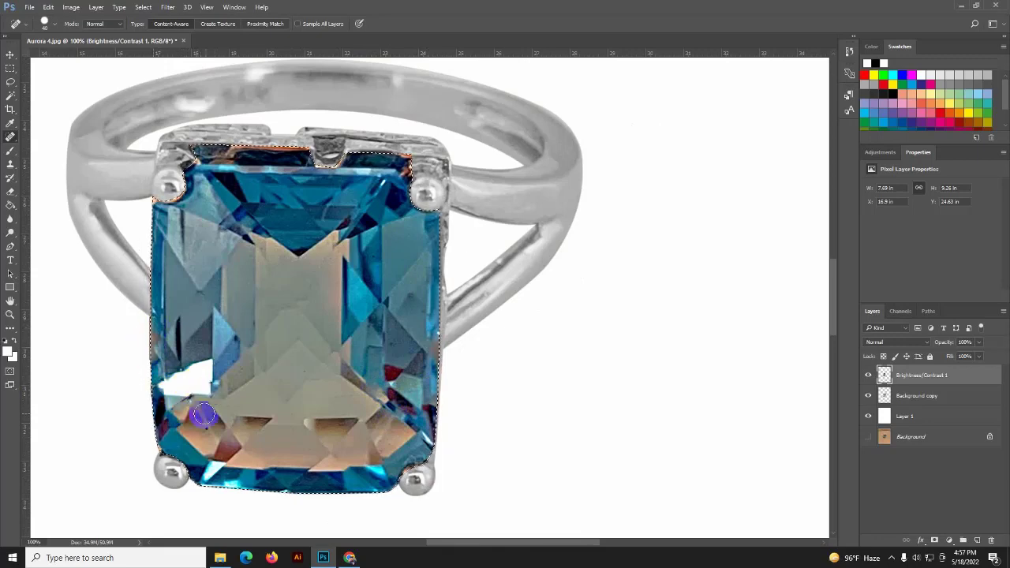
pyautogui.click(305, 421)
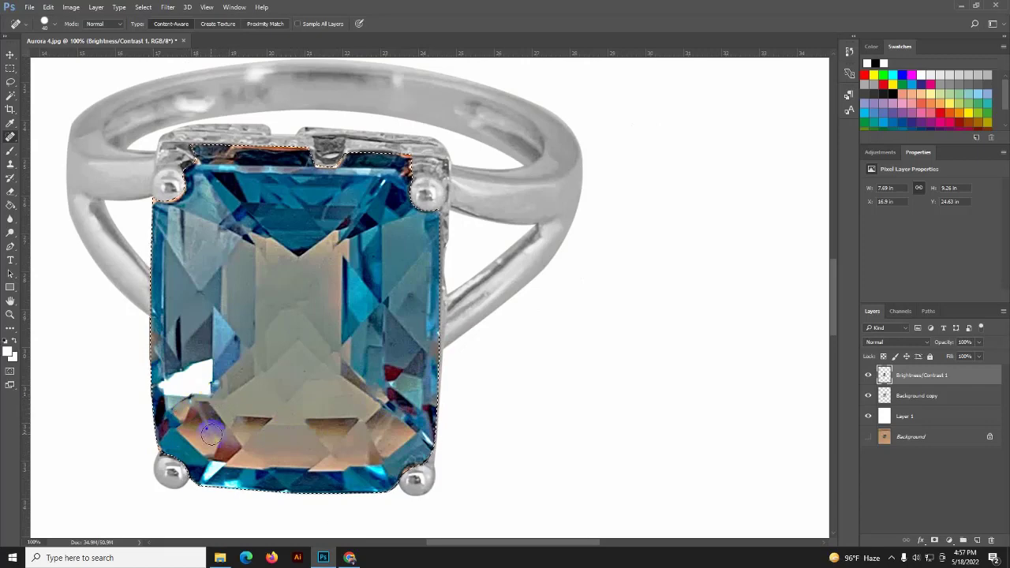
pyautogui.moveTo(323, 306); pyautogui.dragTo(327, 353)
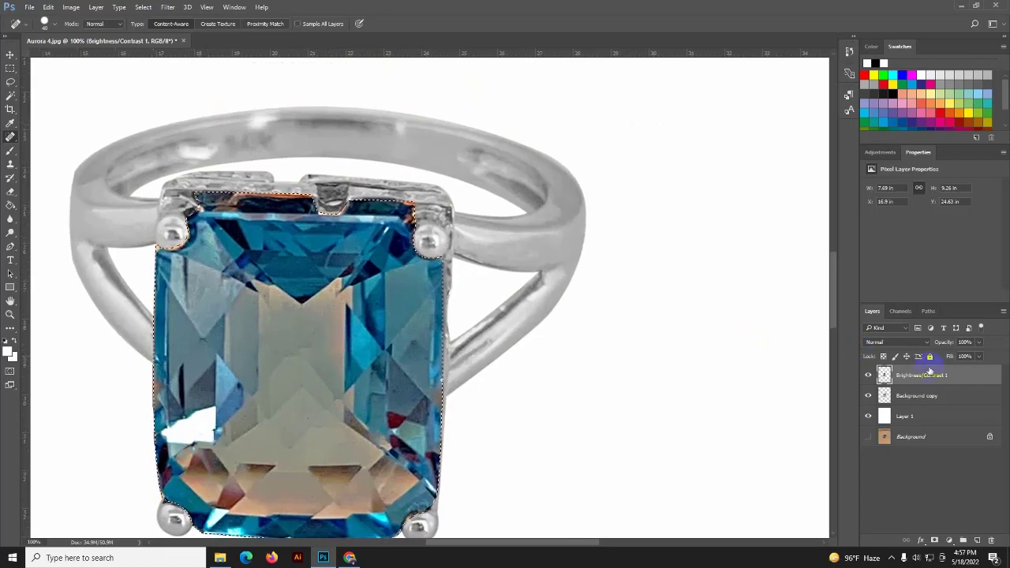
pyautogui.click(883, 152)
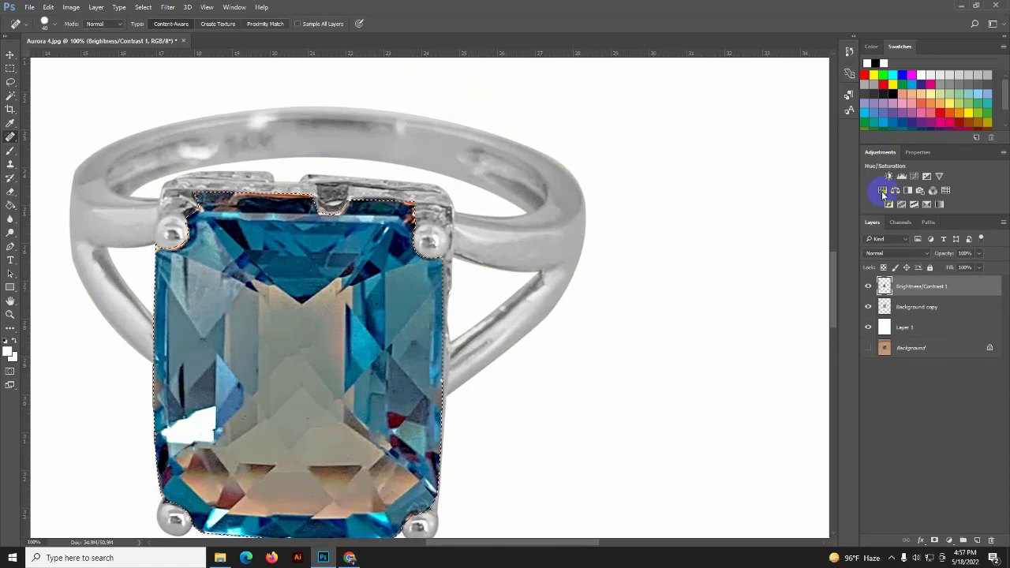
# Add a Hue/Saturation adjustment targeting the gem's cyans at +23 saturation, then toggle it to compare.
pyautogui.click(883, 191)
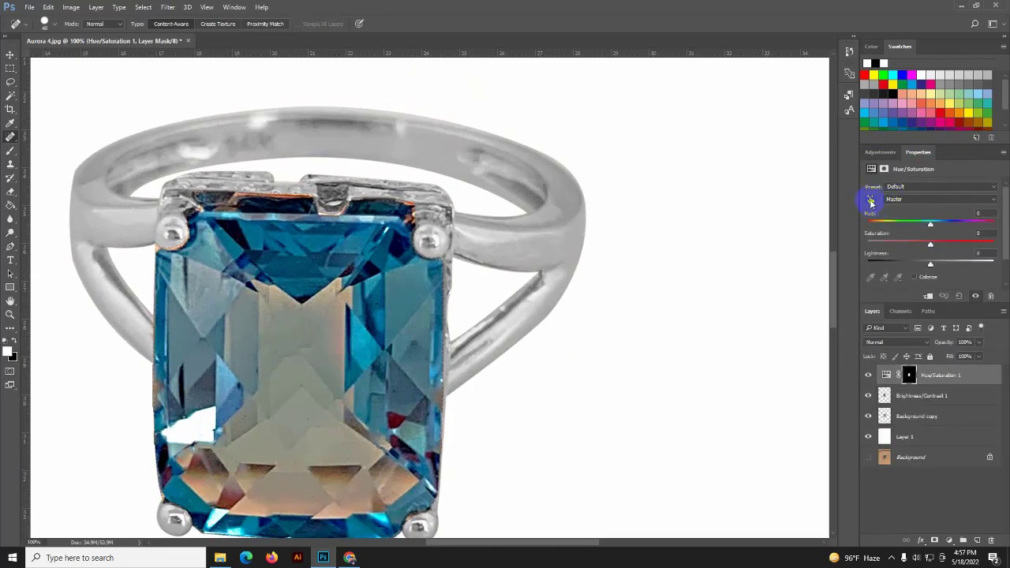
pyautogui.click(870, 200)
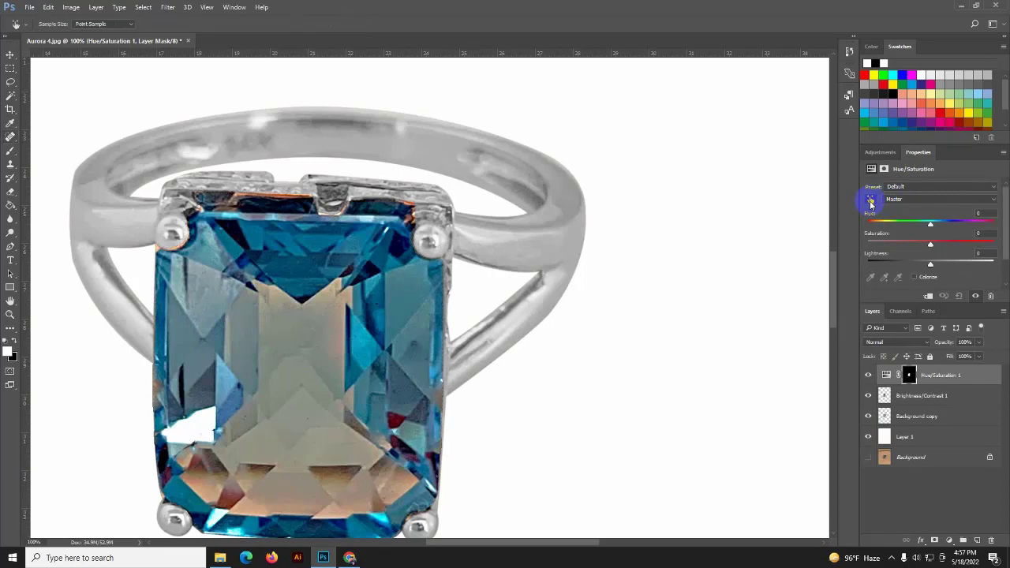
pyautogui.click(365, 342)
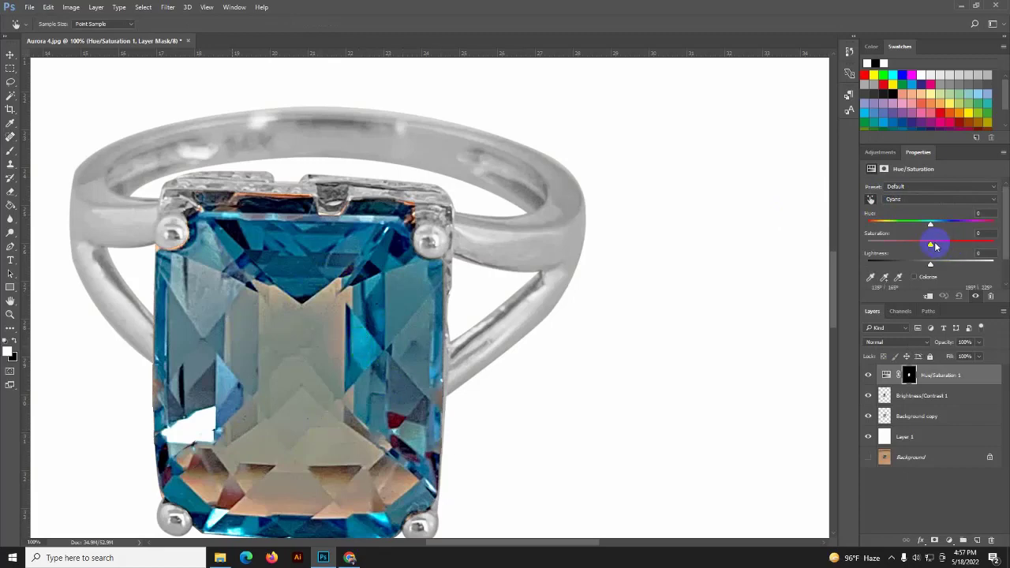
pyautogui.moveTo(931, 246)
pyautogui.mouseDown()
pyautogui.moveTo(1007, 237)
pyautogui.moveTo(946, 249)
pyautogui.mouseUp()
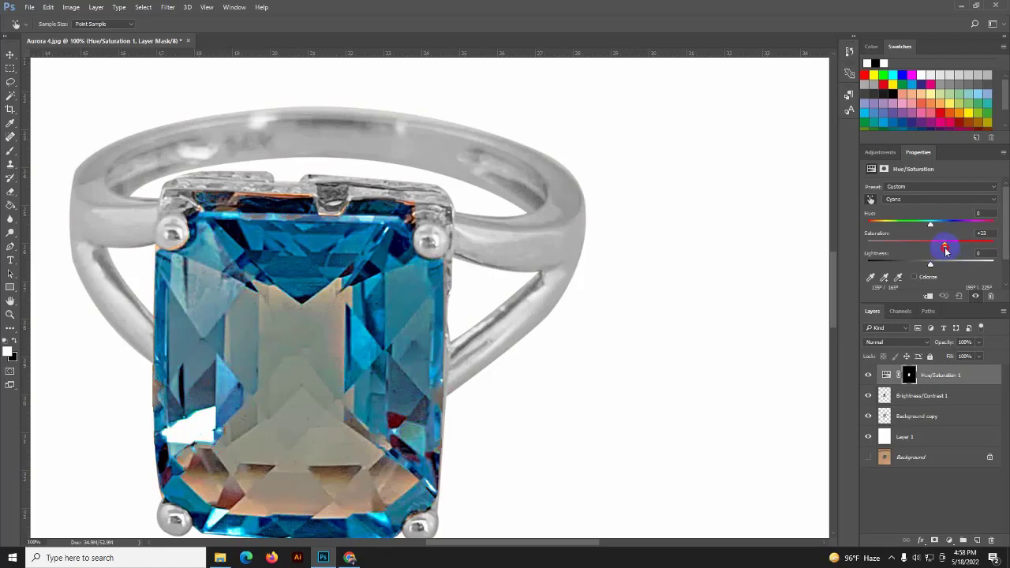
pyautogui.click(874, 376)
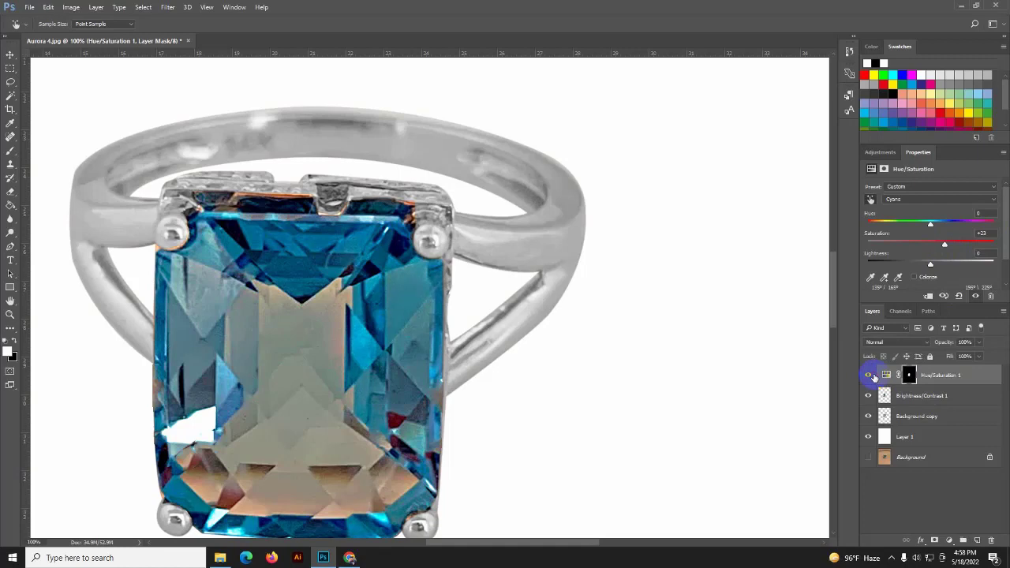
# Merge the Brightness/Contrast and Hue/Saturation layers into one Hue/Saturation 1 layer.
pyautogui.click(873, 375)
pyautogui.click(928, 401)
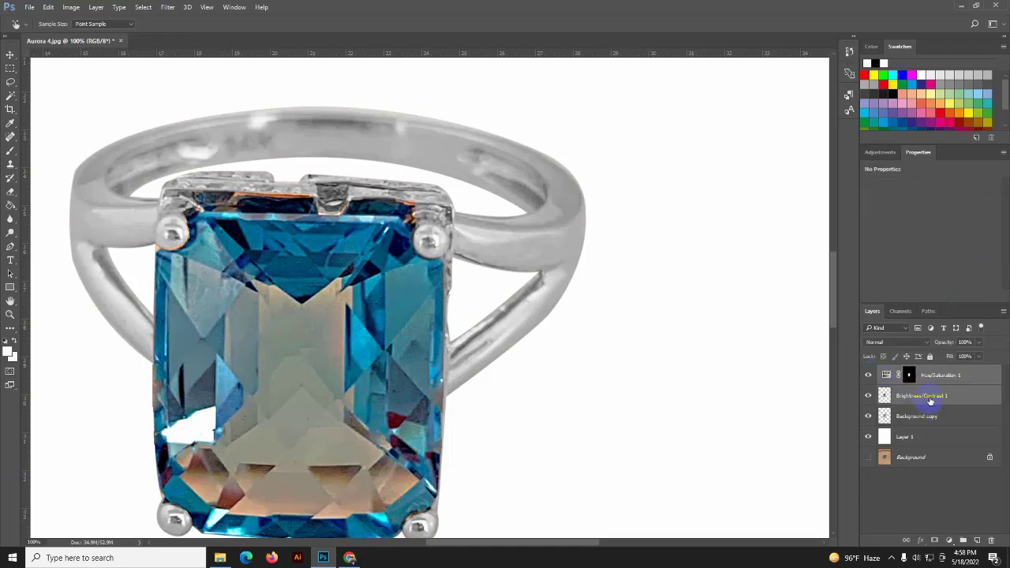
pyautogui.hotkey('ctrl', 'e')
# Zoom out and back to full size, then load the Background copy's ring outline as a selection.
pyautogui.hotkey('ctrl', '-')
pyautogui.hotkey('ctrl', '-')
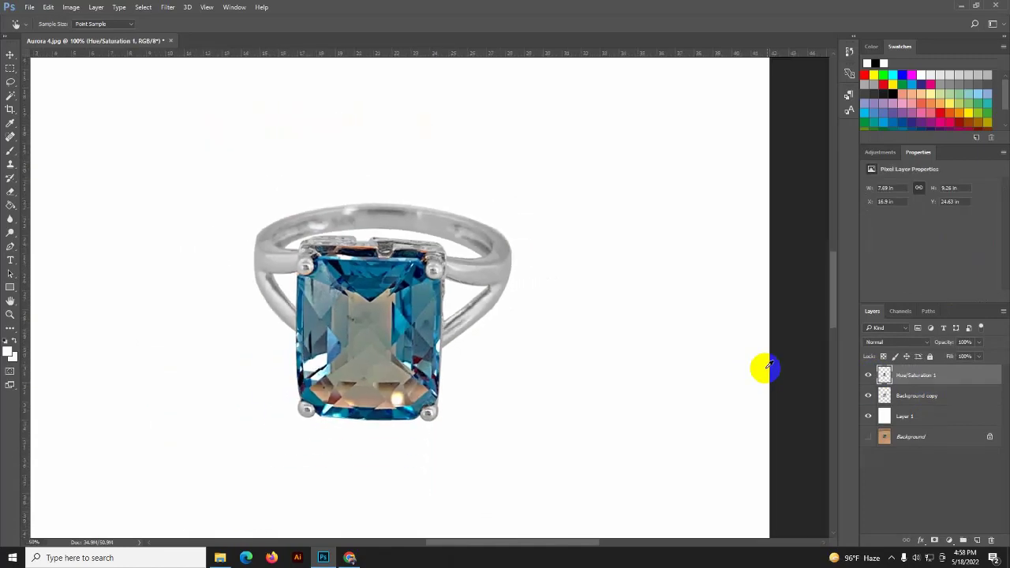
pyautogui.hotkey('ctrl', '-')
pyautogui.hotkey('ctrl', '-')
pyautogui.hotkey('ctrl', '+')
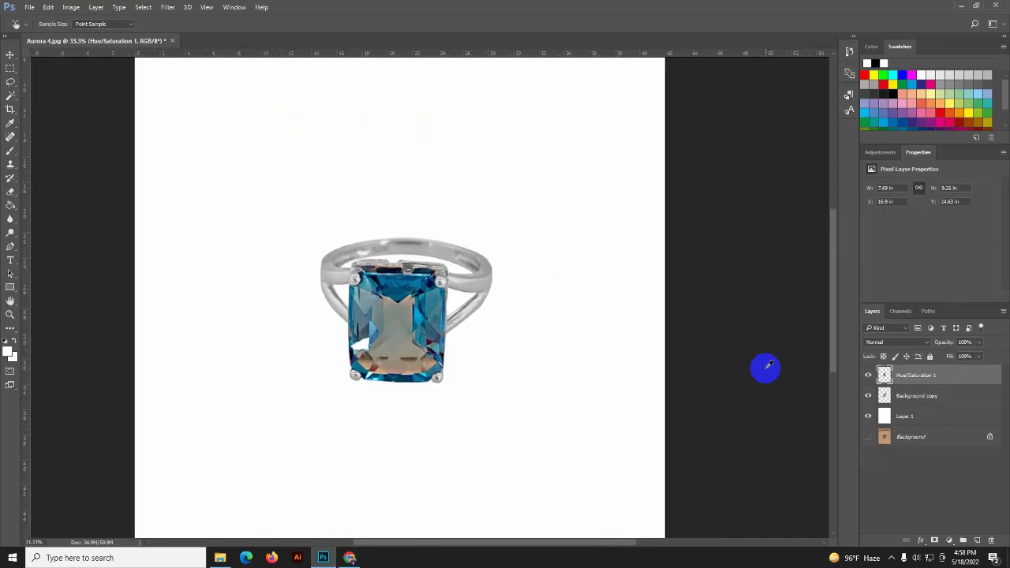
pyautogui.hotkey('ctrl', '+')
pyautogui.hotkey('ctrl', '+')
pyautogui.hotkey('ctrl', '+')
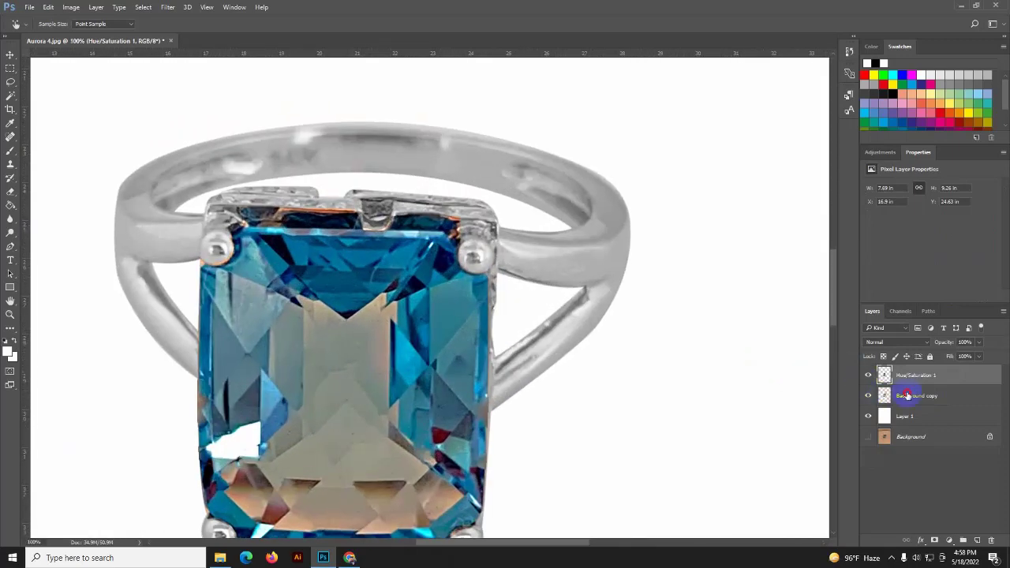
pyautogui.click(885, 396)
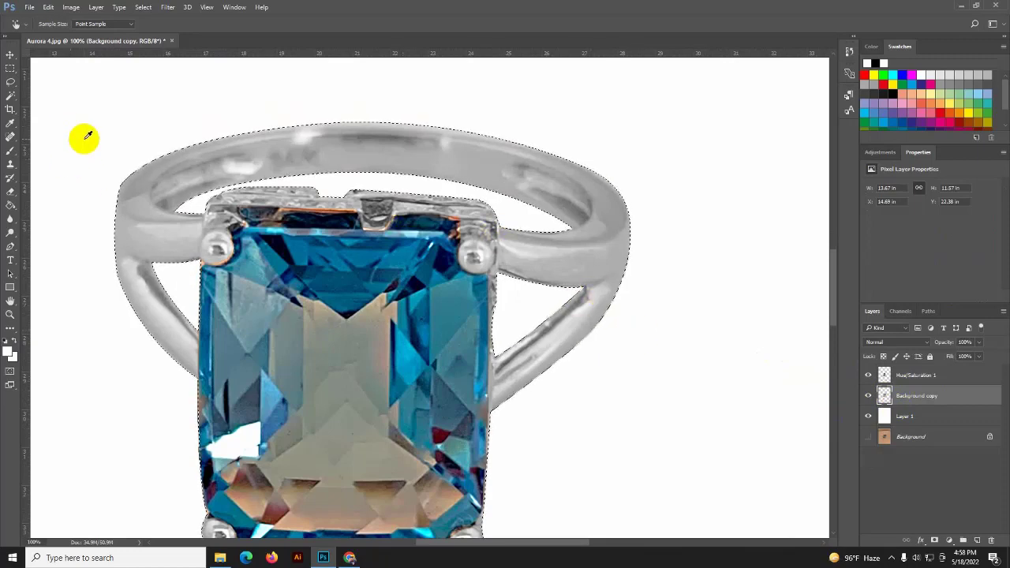
# Try the Mixer Brush, return to the standard Brush, clear the ring selection and switch to the Pen Tool.
pyautogui.click(11, 152)
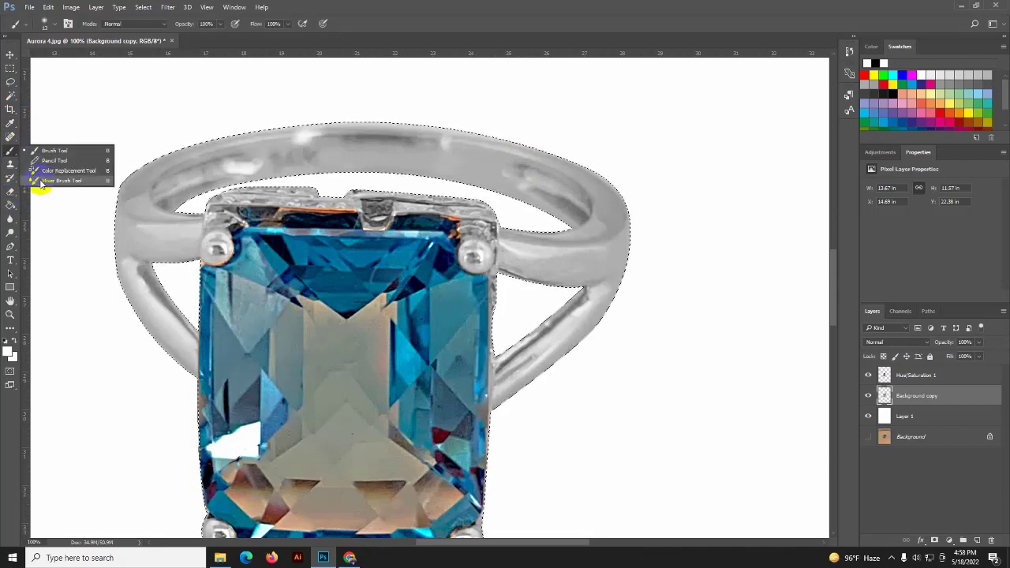
pyautogui.click(42, 184)
pyautogui.rightClick(11, 152)
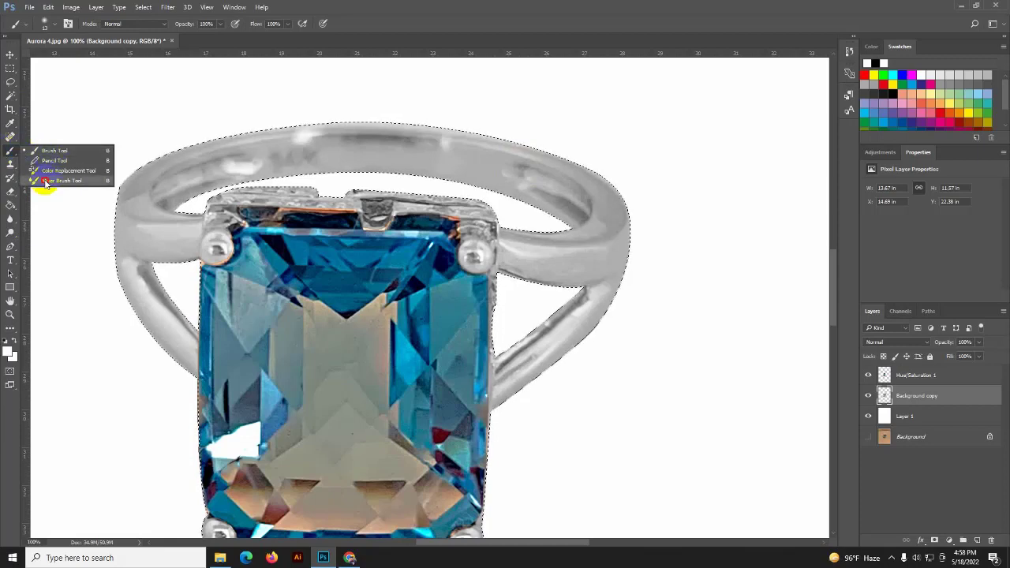
pyautogui.click(45, 183)
pyautogui.rightClick(11, 151)
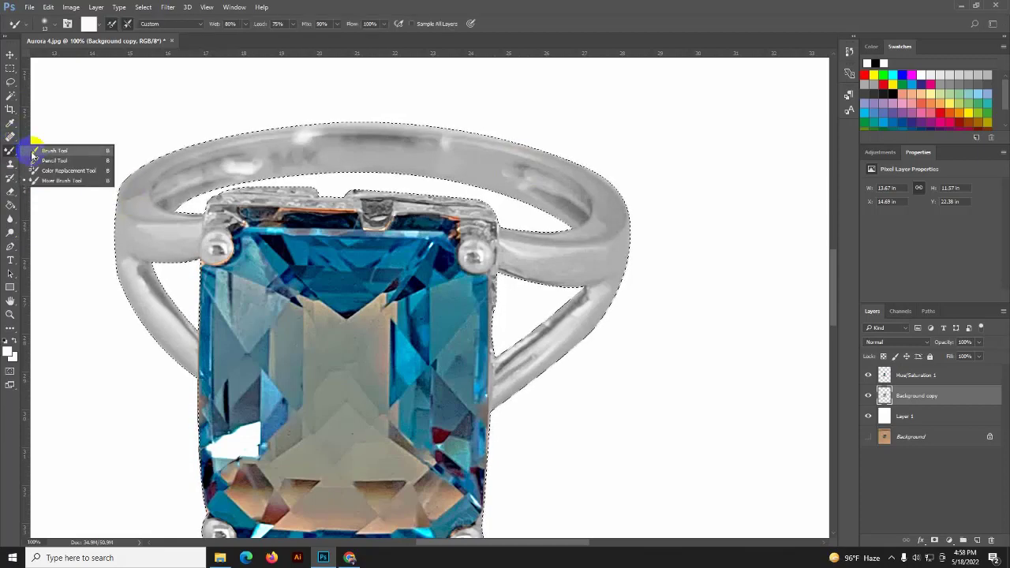
pyautogui.click(34, 151)
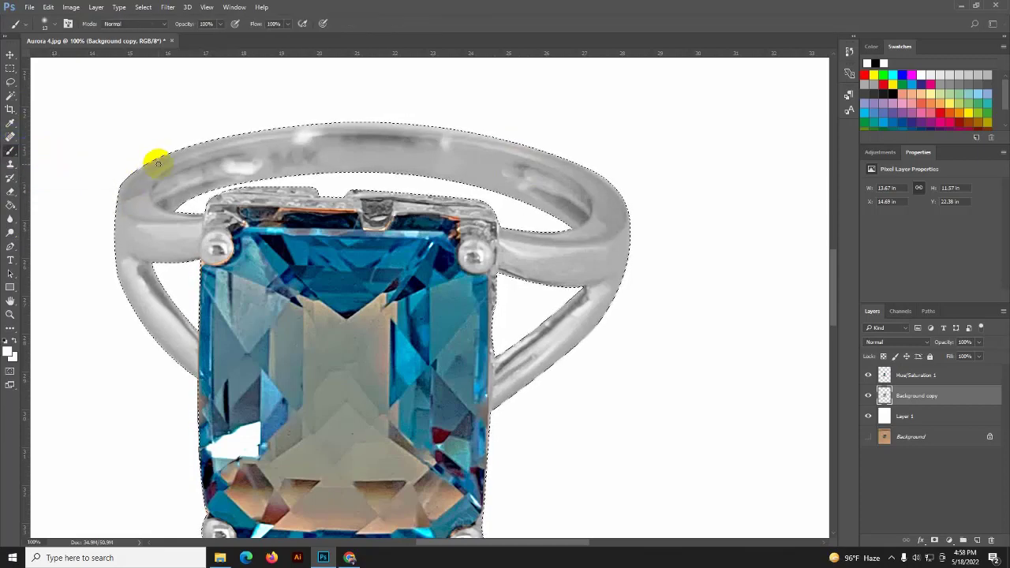
pyautogui.hotkey('ctrl', 'd')
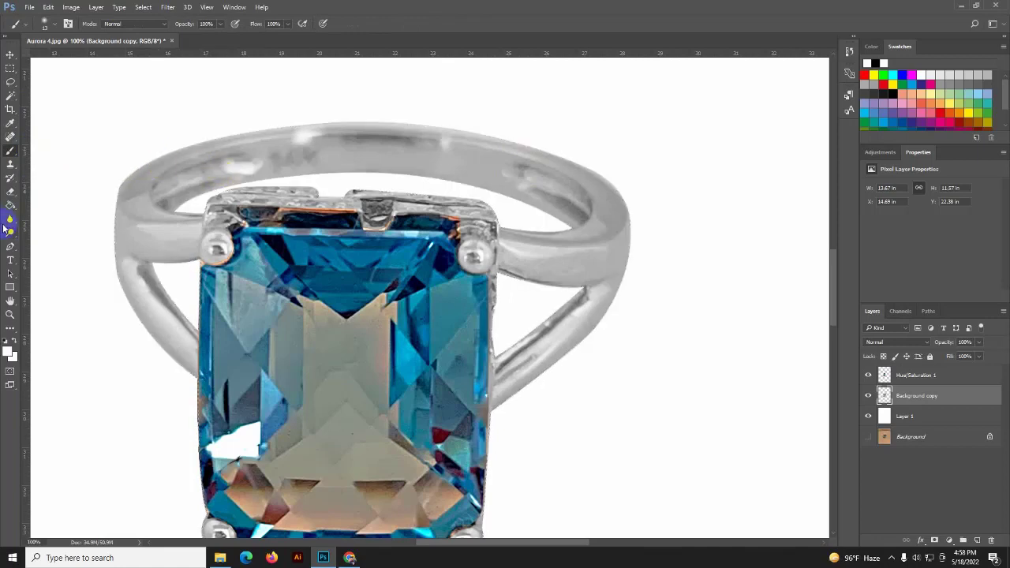
pyautogui.click(10, 250)
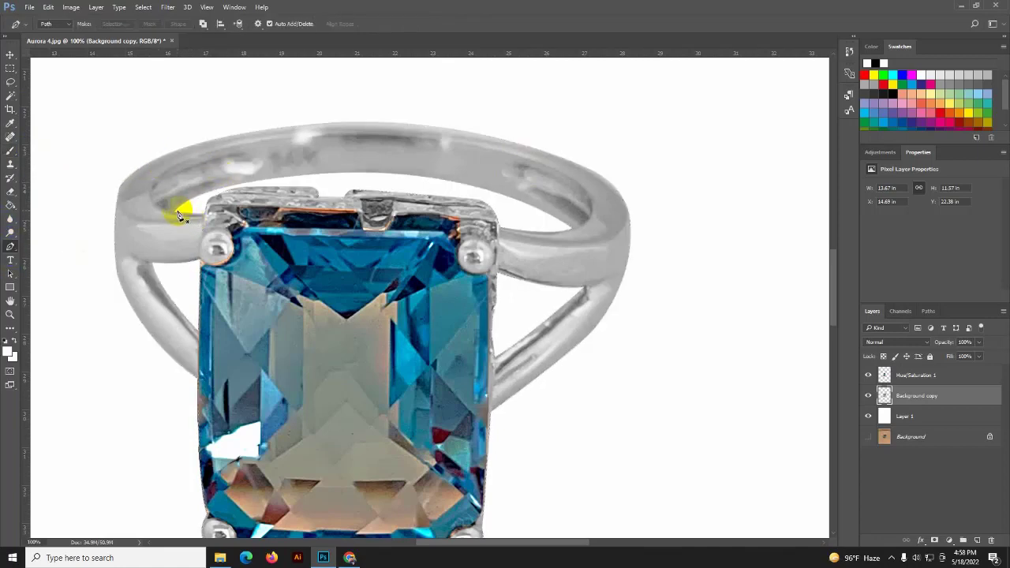
# Trace a closed pen path around the ring's back band, curving along its top and inner edge.
pyautogui.click(177, 211)
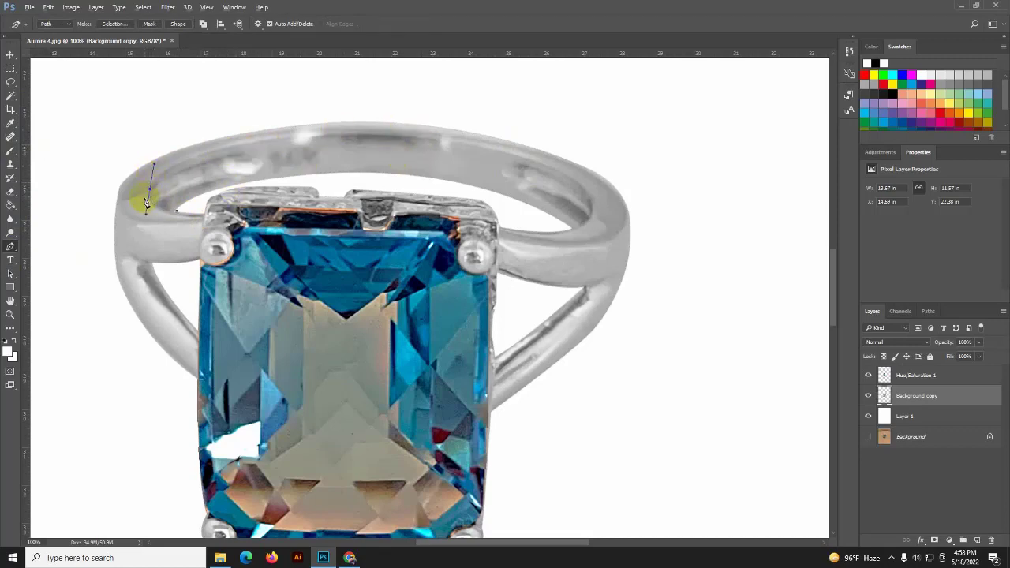
pyautogui.moveTo(249, 141); pyautogui.dragTo(343, 123)
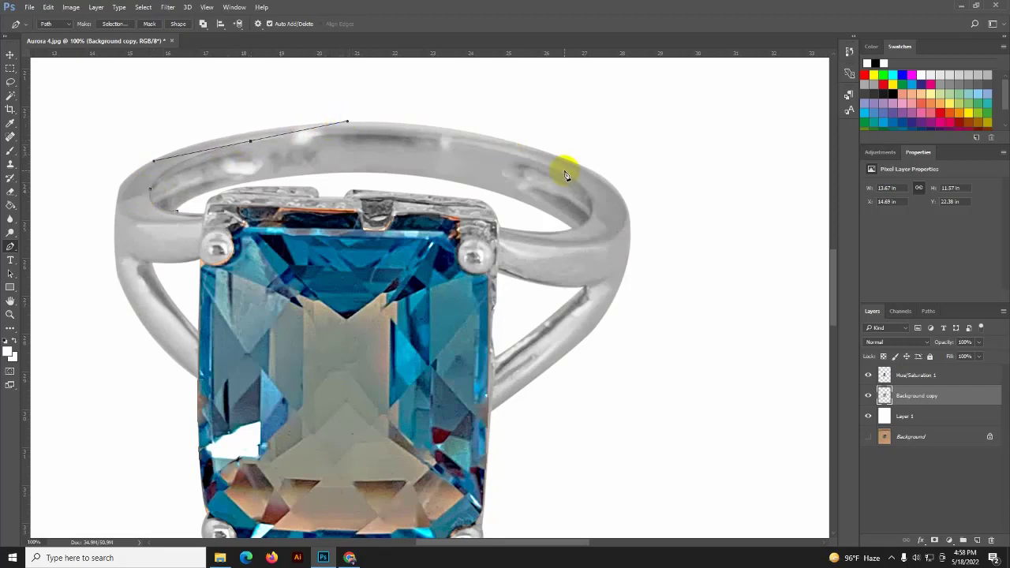
pyautogui.moveTo(564, 171); pyautogui.dragTo(635, 202)
pyautogui.moveTo(572, 228); pyautogui.dragTo(520, 245)
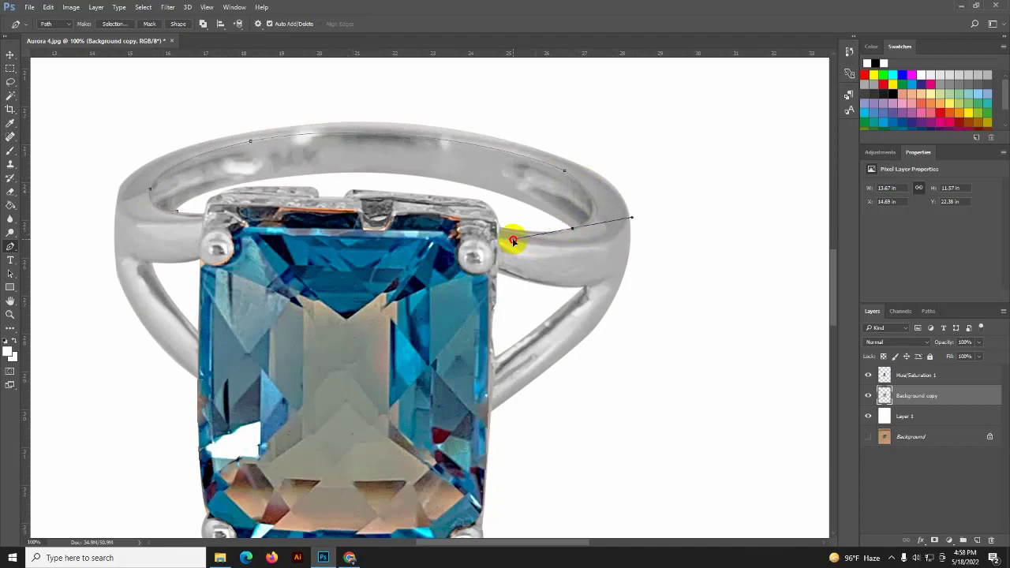
pyautogui.click(571, 229)
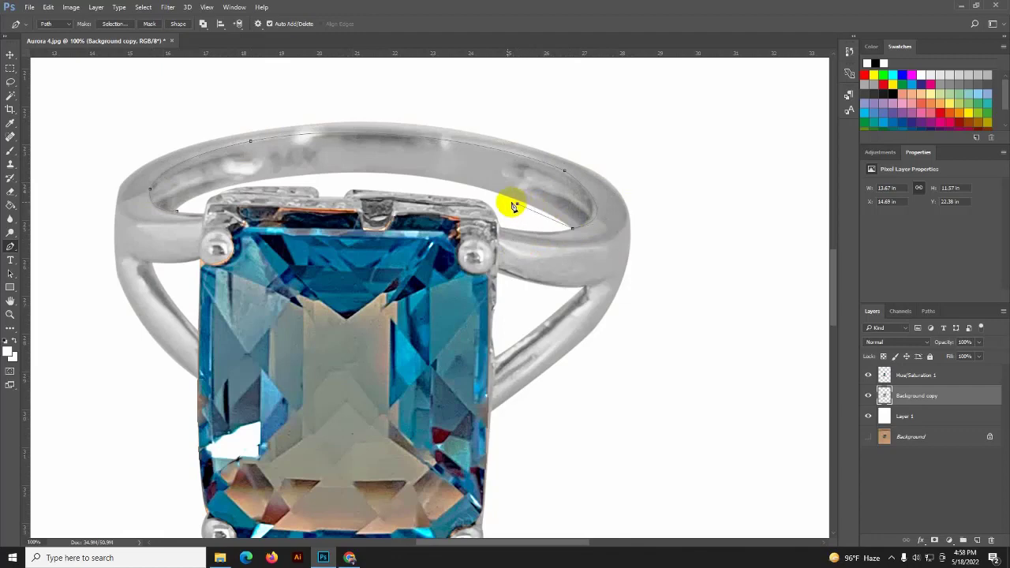
pyautogui.click(517, 204)
pyautogui.click(475, 194)
pyautogui.click(408, 186)
pyautogui.click(328, 183)
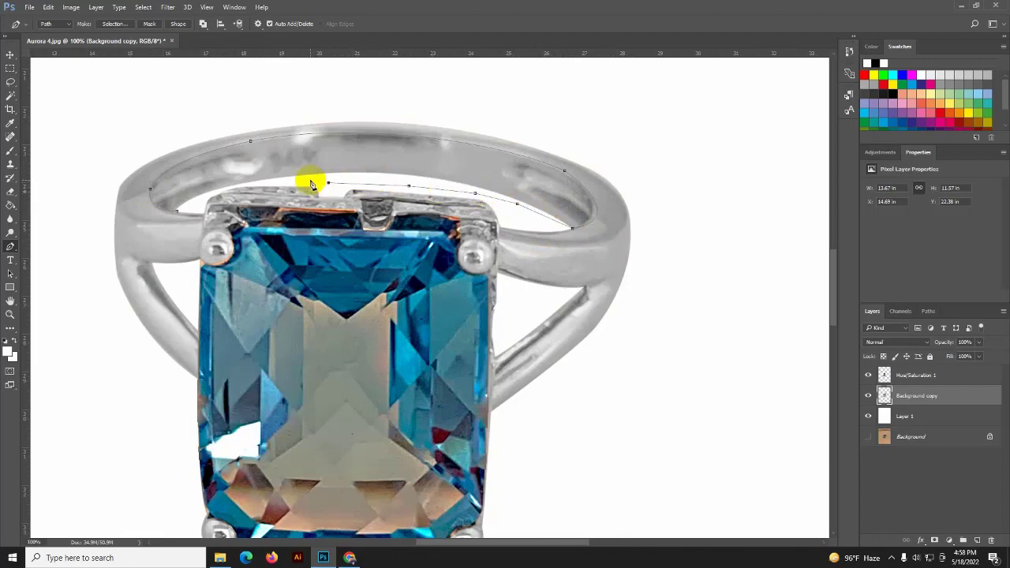
pyautogui.click(310, 180)
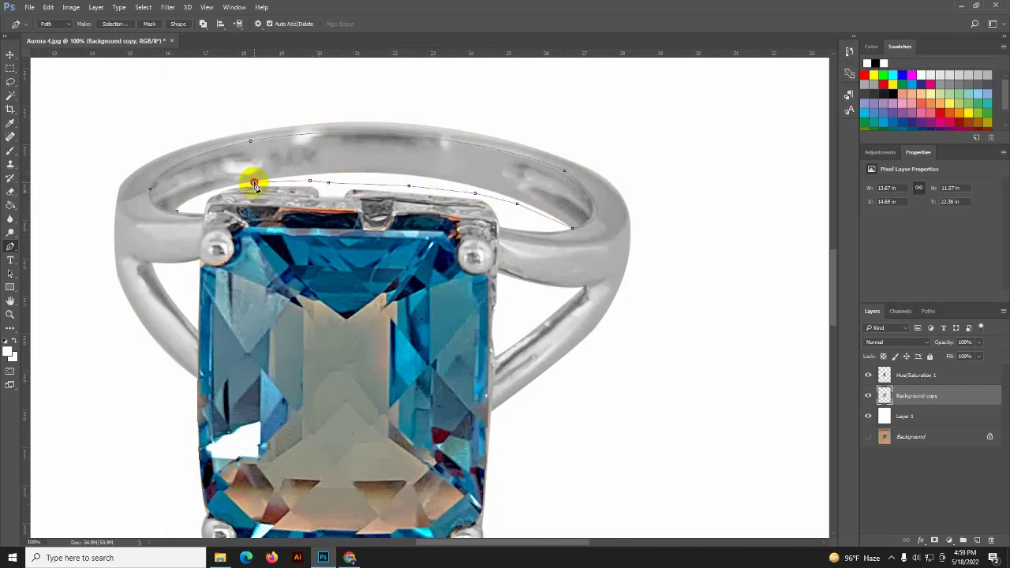
pyautogui.click(254, 182)
pyautogui.click(207, 193)
pyautogui.click(178, 211)
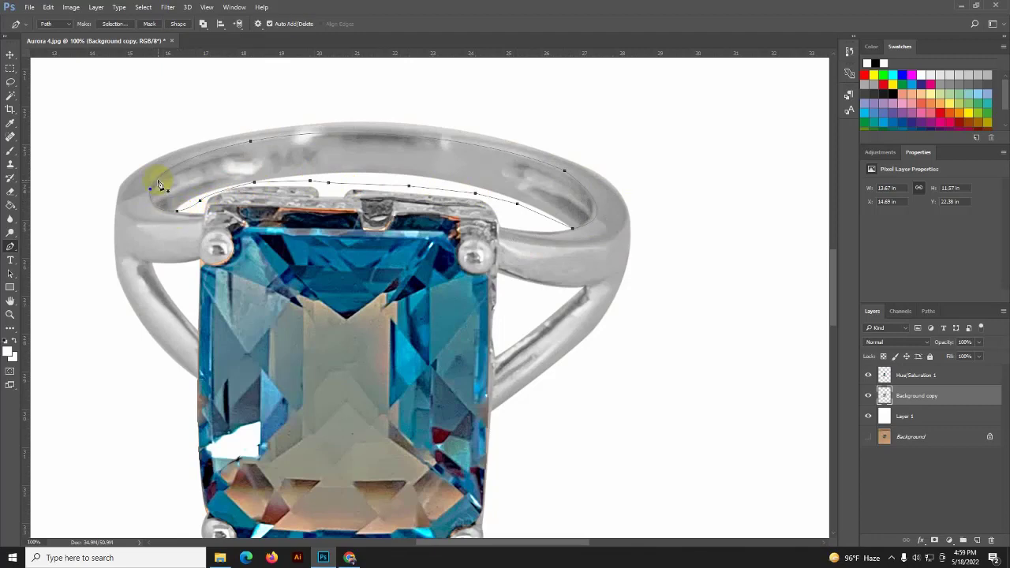
# Convert the traced band path into an active selection with Make Selection.
pyautogui.rightClick(508, 181)
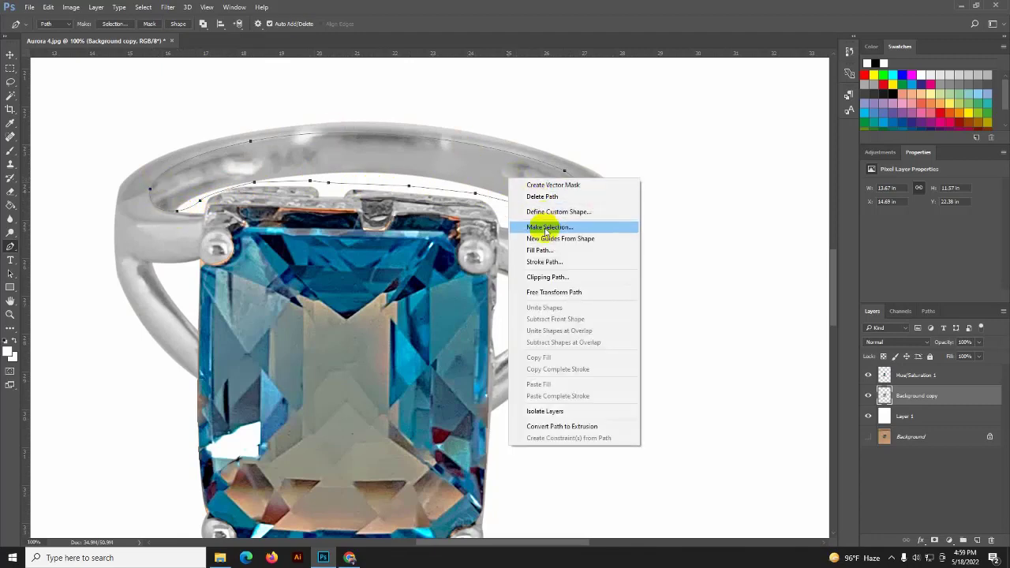
pyautogui.click(542, 224)
pyautogui.click(562, 164)
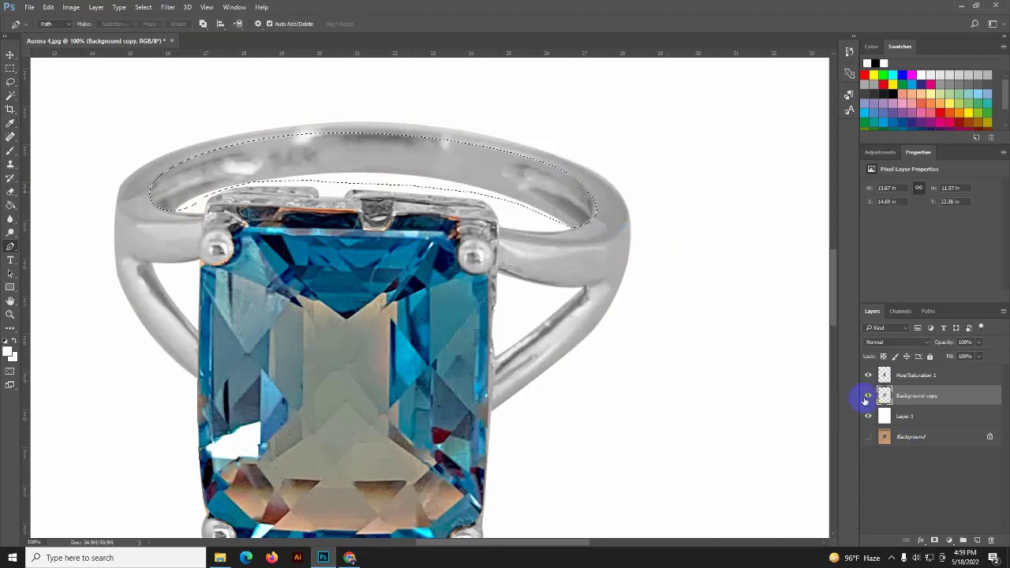
# Copy the selected back band onto a new Layer 2, toggling Background copy to check it.
pyautogui.click(868, 395)
pyautogui.click(868, 395)
pyautogui.hotkey('ctrl', 'j')
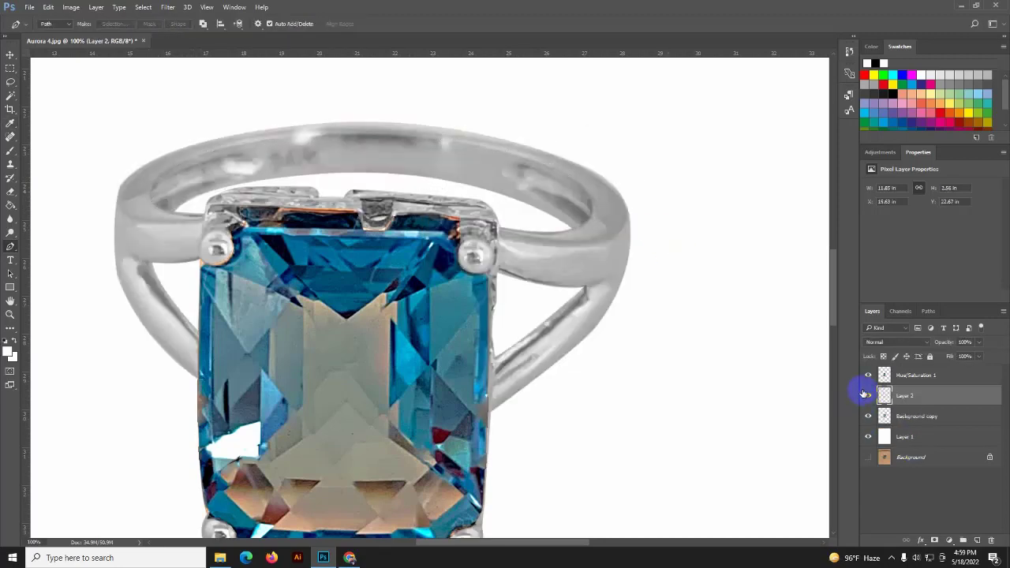
pyautogui.click(867, 418)
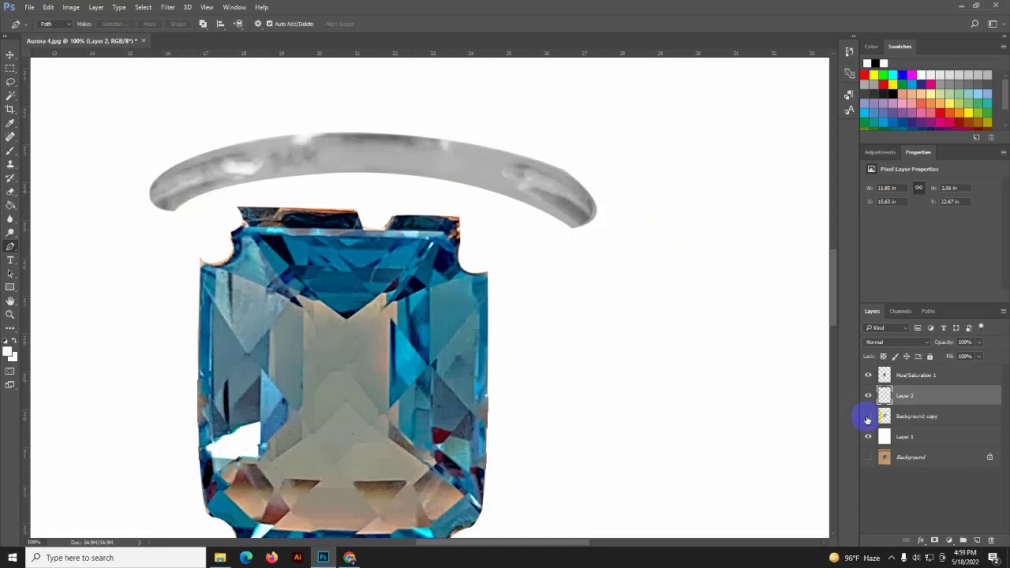
pyautogui.click(868, 418)
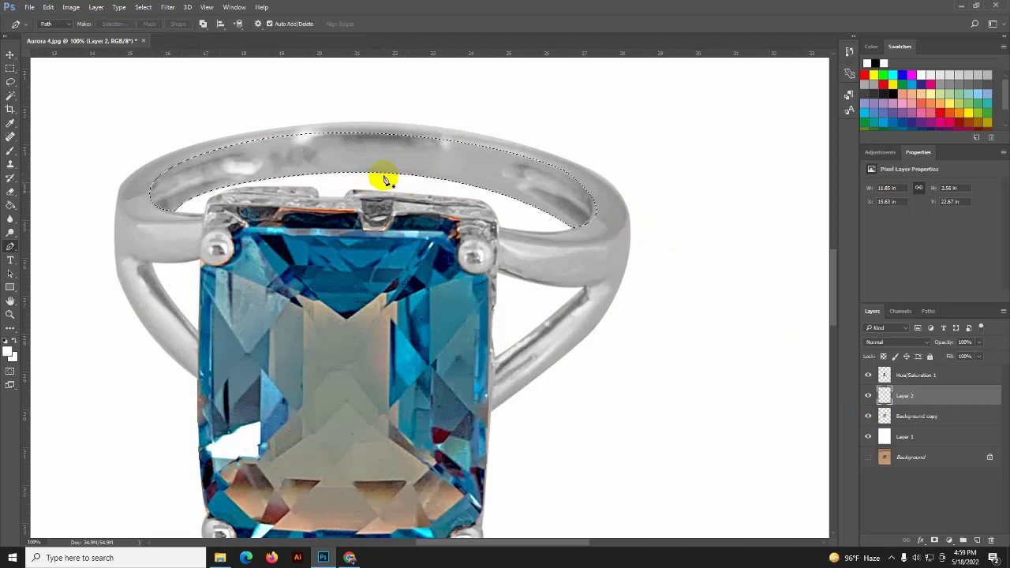
pyautogui.moveTo(9, 149); pyautogui.dragTo(55, 153)
pyautogui.click(56, 153)
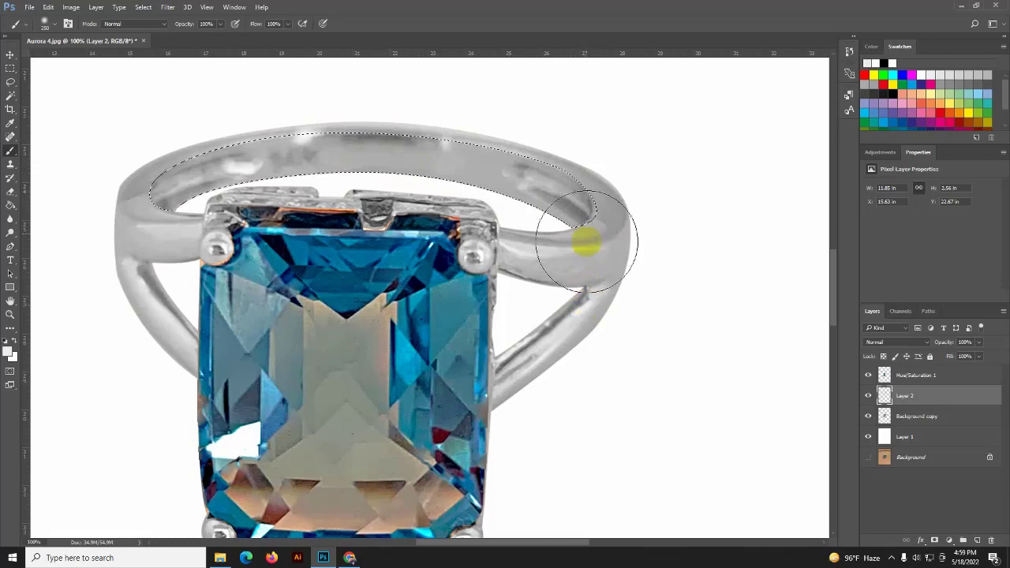
# Paint the selected back band with a soft 600 px round brush, adding grey shading and a white highlight.
pyautogui.moveTo(583, 201)
pyautogui.mouseDown()
pyautogui.moveTo(580, 209)
pyautogui.moveTo(600, 186)
pyautogui.moveTo(227, 153)
pyautogui.mouseUp()
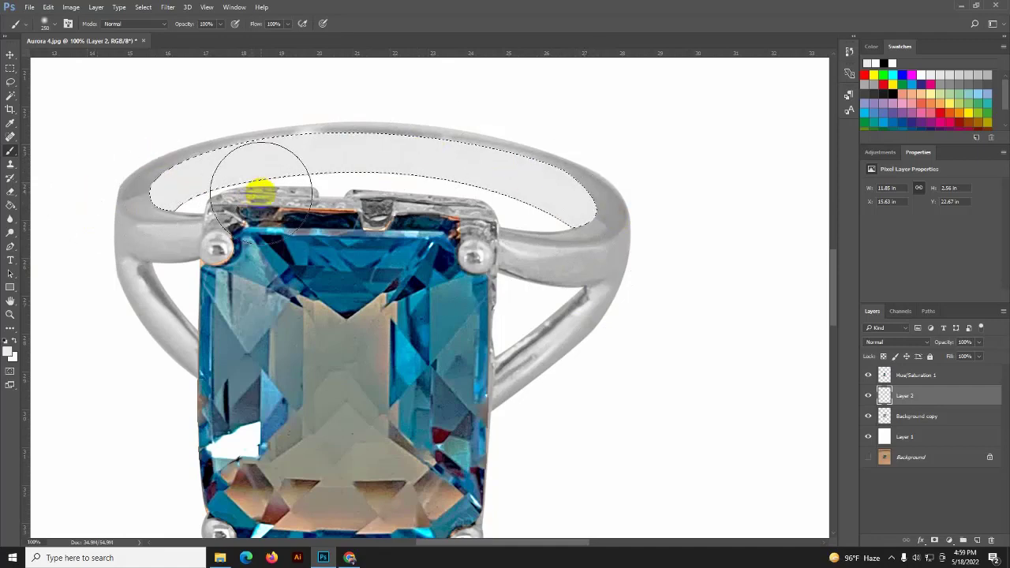
pyautogui.rightClick(227, 153)
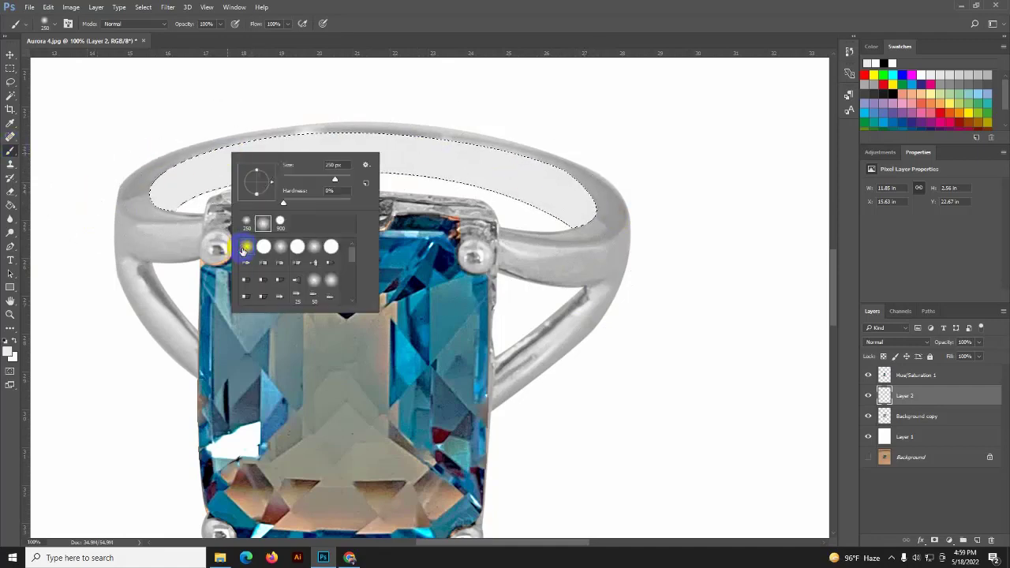
pyautogui.click(400, 27)
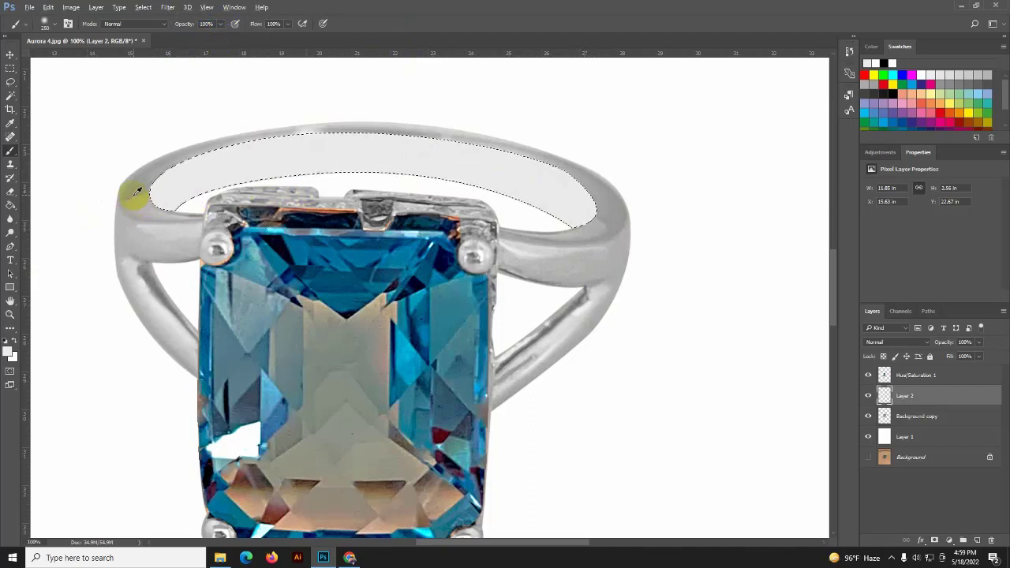
pyautogui.press(']')
pyautogui.press(']')
pyautogui.press(']')
pyautogui.press(']')
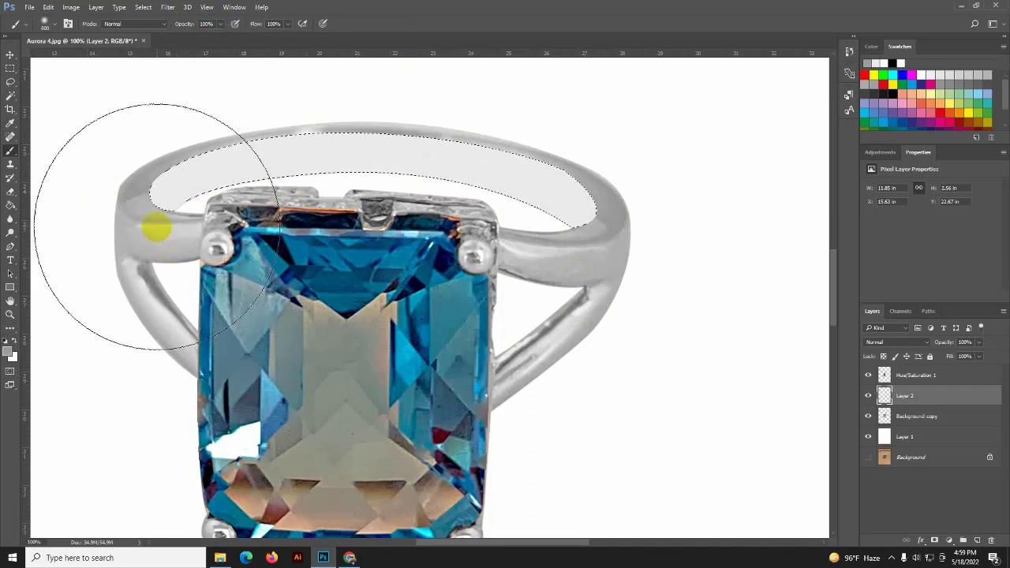
pyautogui.moveTo(147, 226)
pyautogui.mouseDown()
pyautogui.moveTo(148, 207)
pyautogui.moveTo(636, 249)
pyautogui.mouseUp()
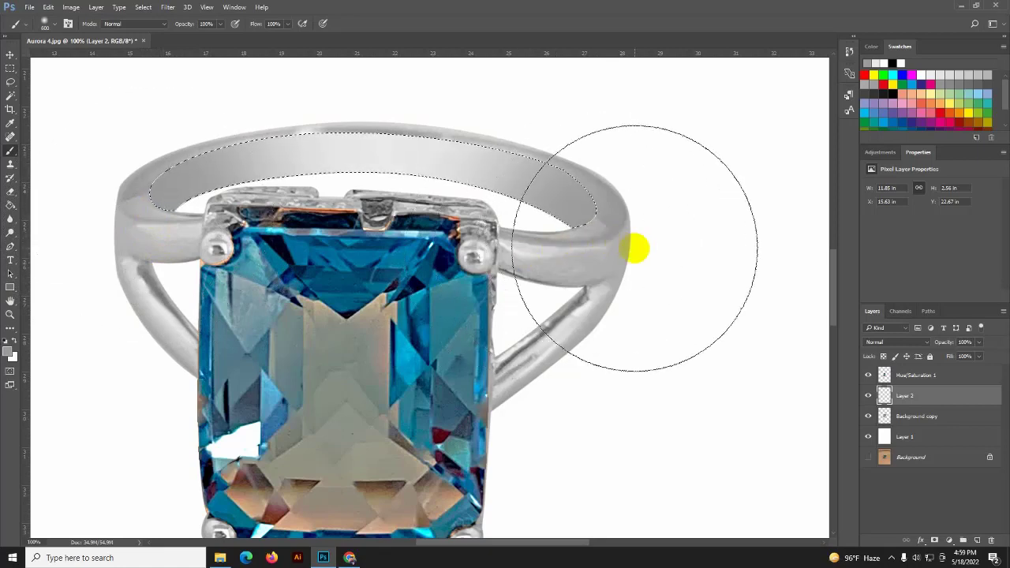
pyautogui.keyDown('alt'); pyautogui.click(721, 177); pyautogui.keyUp('alt')
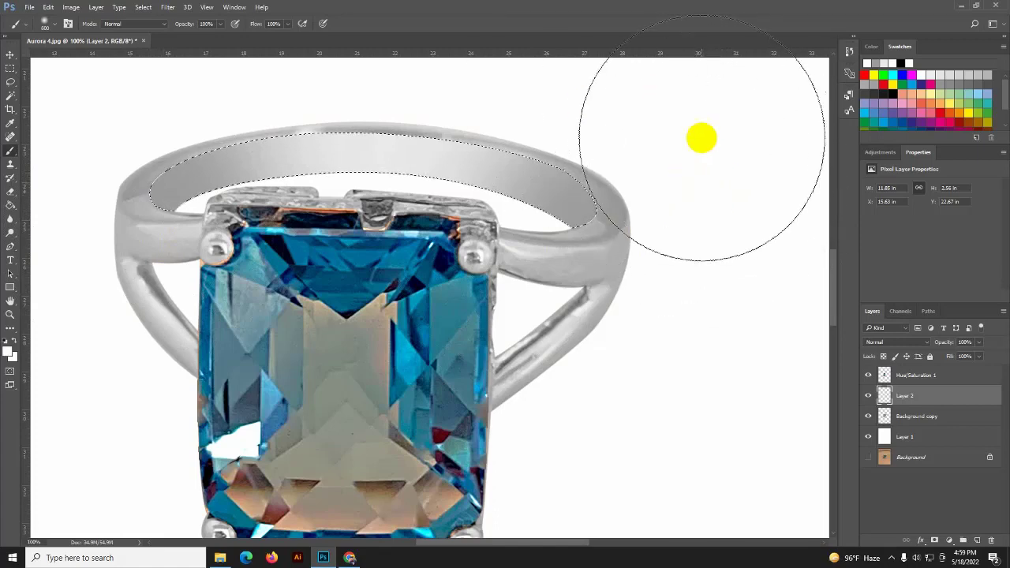
pyautogui.click(392, 153)
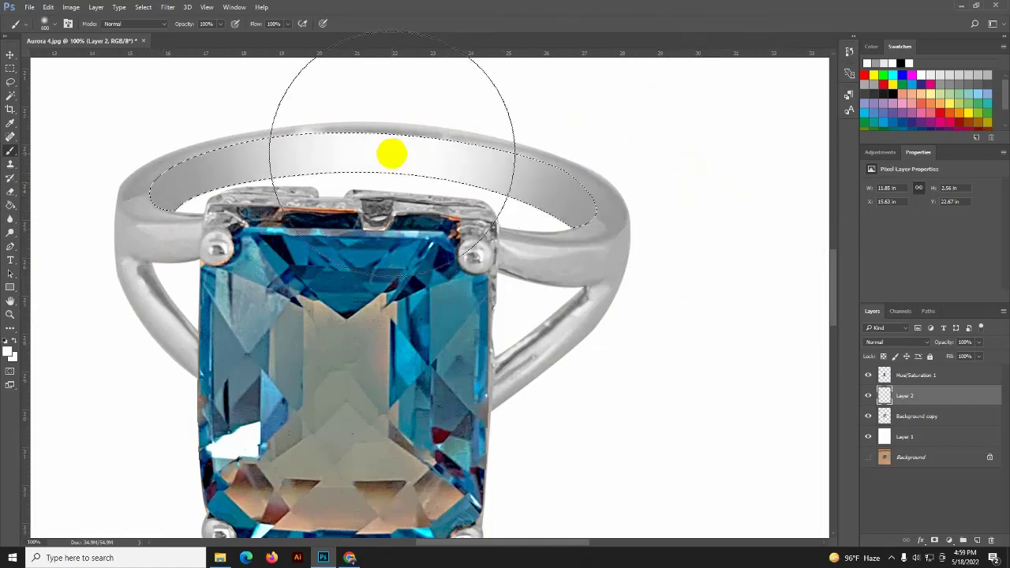
# Zoom out and hide, then show, Layer 2 to compare the ring with and without the painted band.
pyautogui.hotkey('ctrl', '-')
pyautogui.hotkey('ctrl', '-')
pyautogui.hotkey('ctrl', '-')
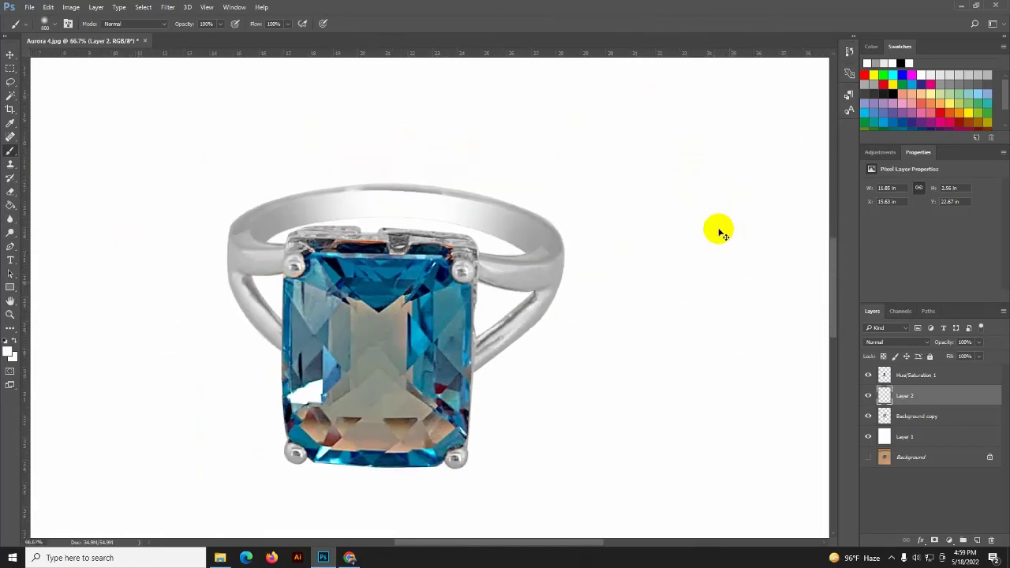
pyautogui.click(707, 230)
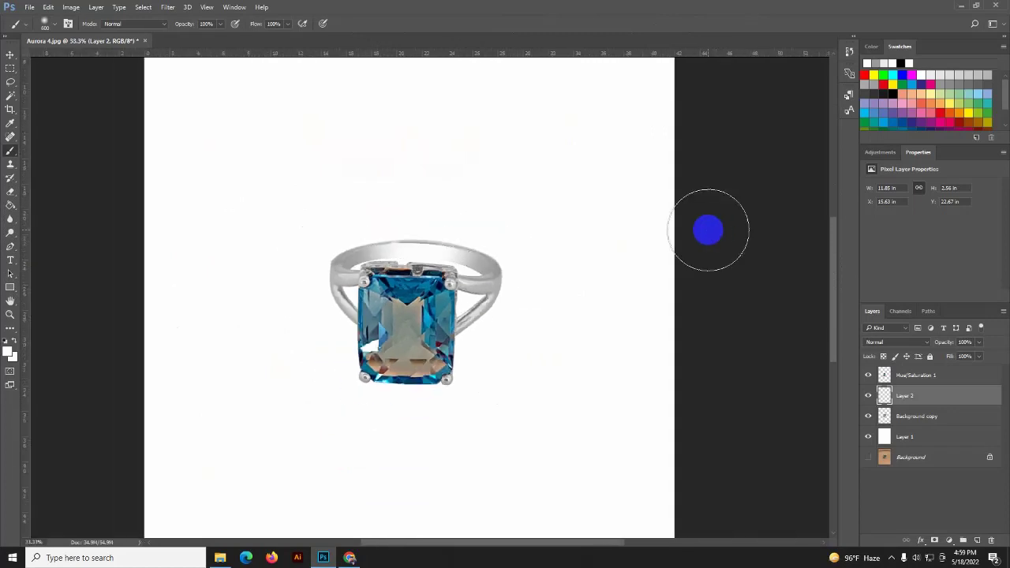
pyautogui.click(867, 396)
pyautogui.click(867, 396)
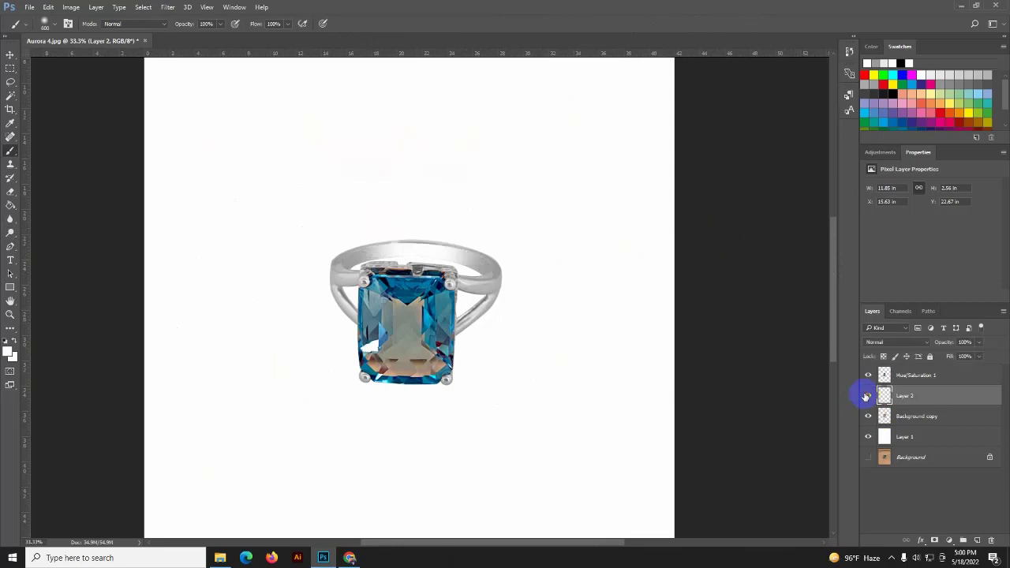
# Zoom in and load the ring's outline as a selection from the Background copy thumbnail.
pyautogui.hotkey('ctrl', '+')
pyautogui.hotkey('ctrl', '+')
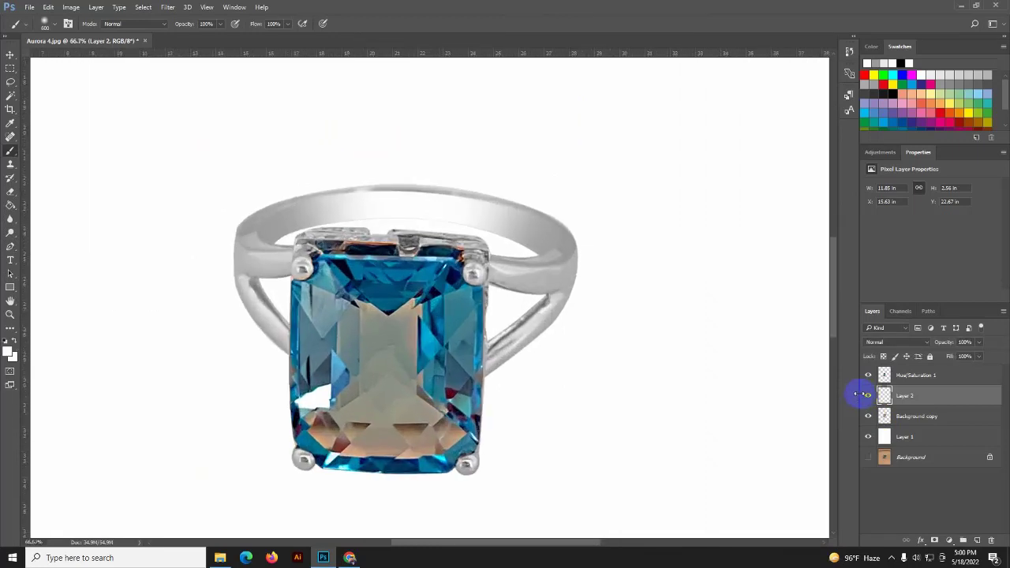
pyautogui.scroll(-1, 516, 255)
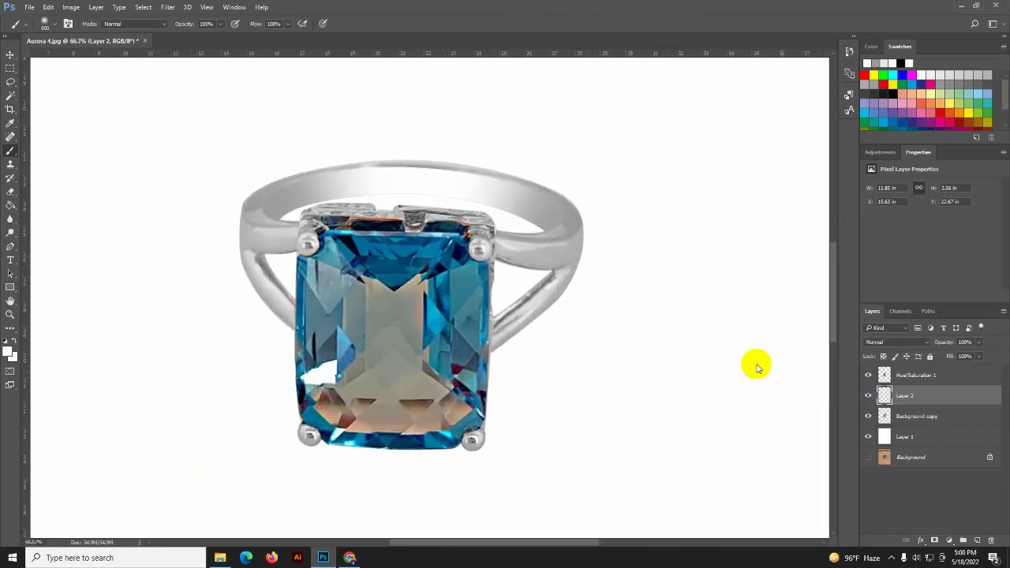
pyautogui.keyDown('ctrl'); pyautogui.click(885, 416); pyautogui.keyUp('ctrl')
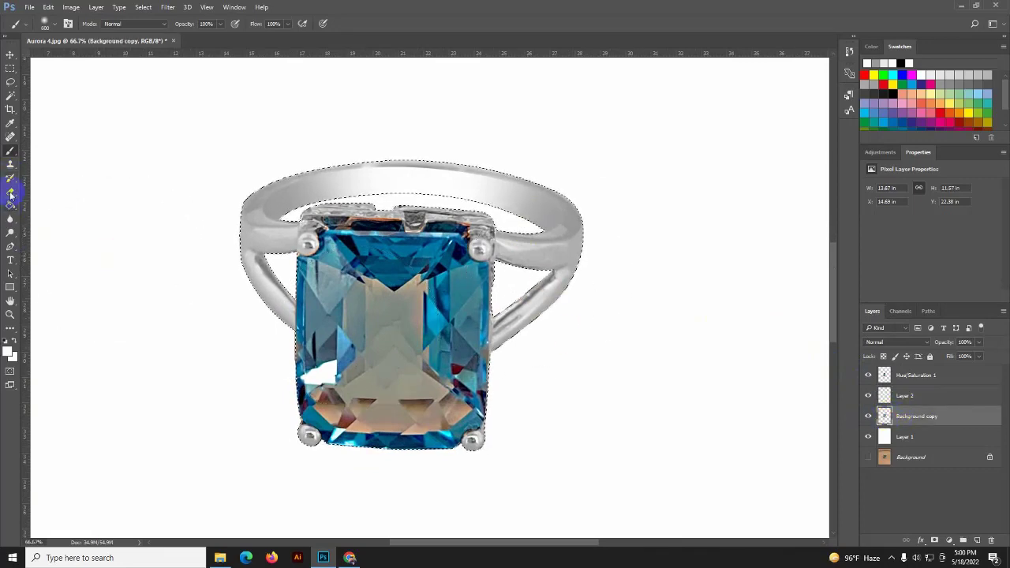
# Switch to the Mixer Brush with a soft round tip, zoomed to 300% on the band.
pyautogui.rightClick(10, 150)
pyautogui.click(61, 180)
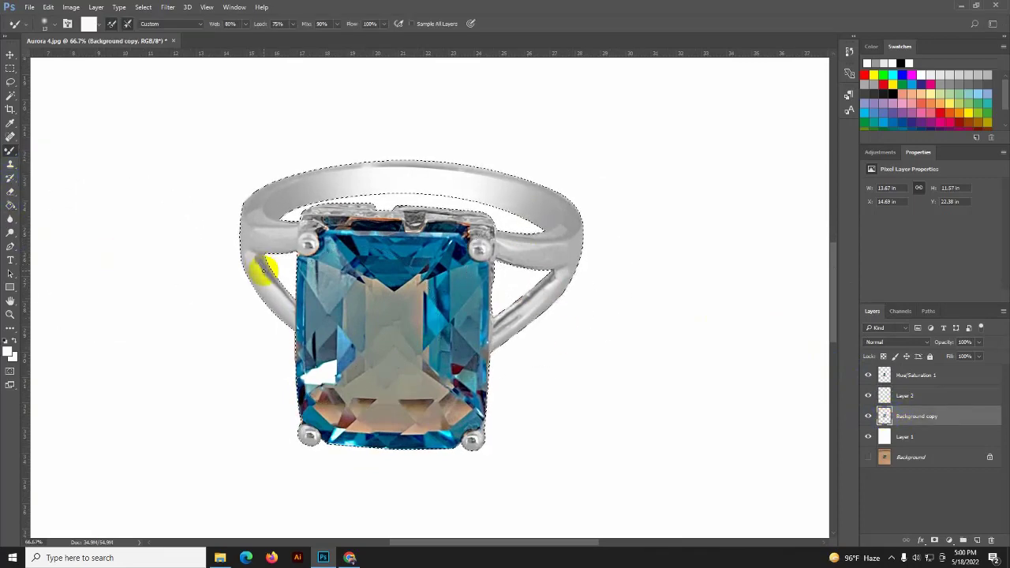
pyautogui.hotkey('ctrl', '+')
pyautogui.hotkey('ctrl', '+')
pyautogui.hotkey('ctrl', '+')
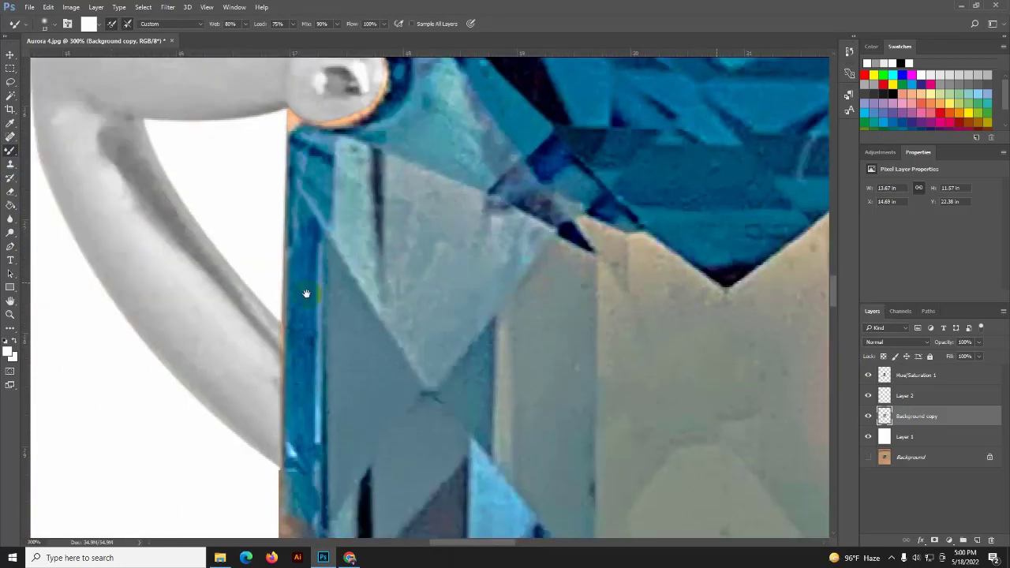
pyautogui.moveTo(268, 266); pyautogui.dragTo(479, 237)
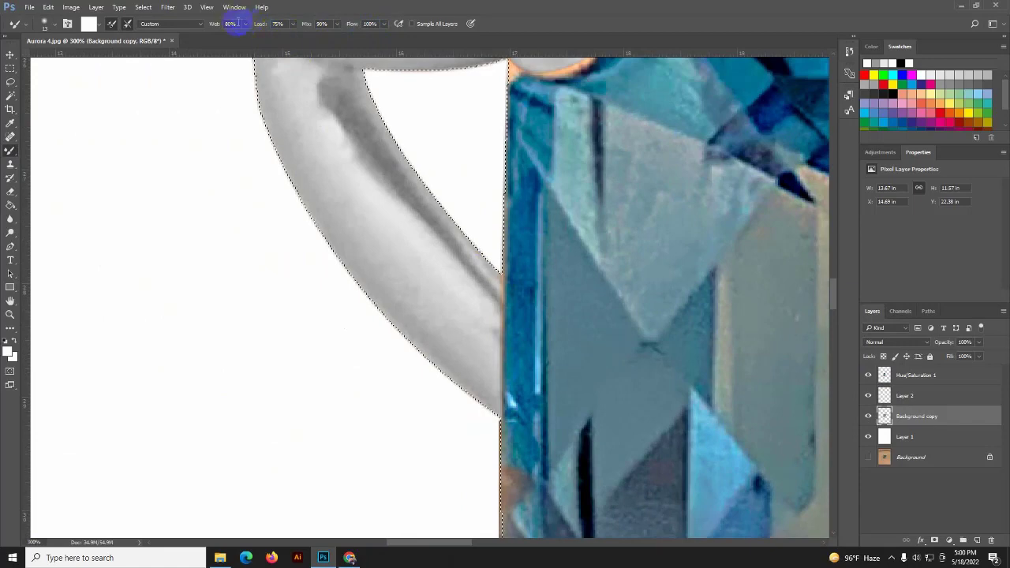
pyautogui.click(443, 86)
pyautogui.moveTo(444, 86)
pyautogui.mouseDown()
pyautogui.moveTo(304, 300)
pyautogui.moveTo(321, 334)
pyautogui.mouseUp()
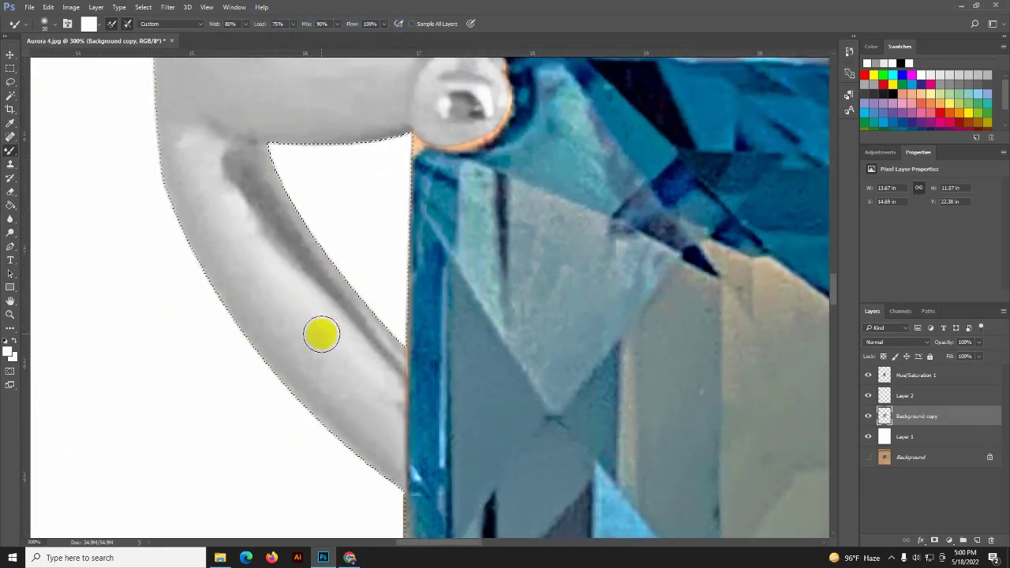
pyautogui.rightClick(321, 334)
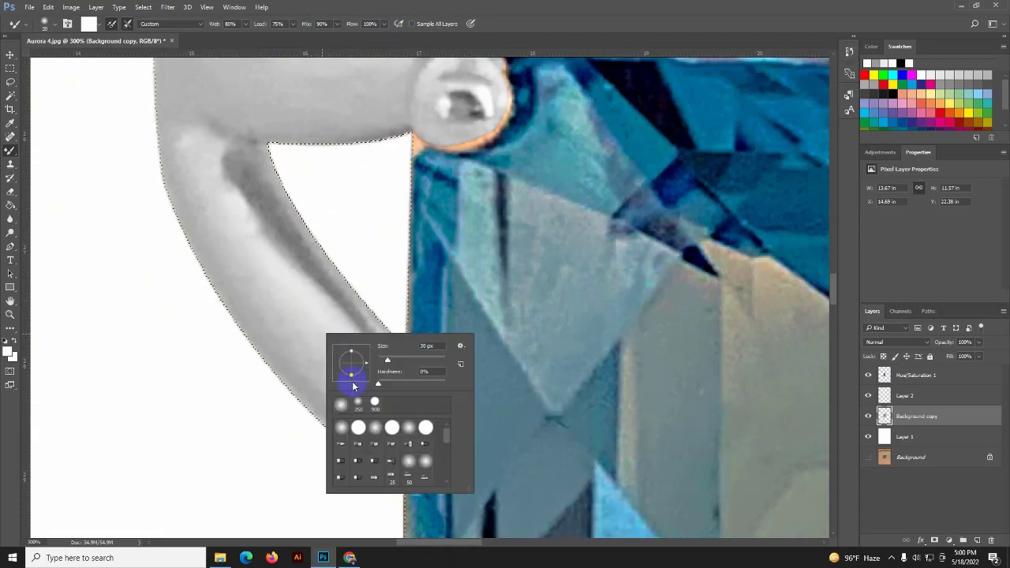
pyautogui.doubleClick(339, 421)
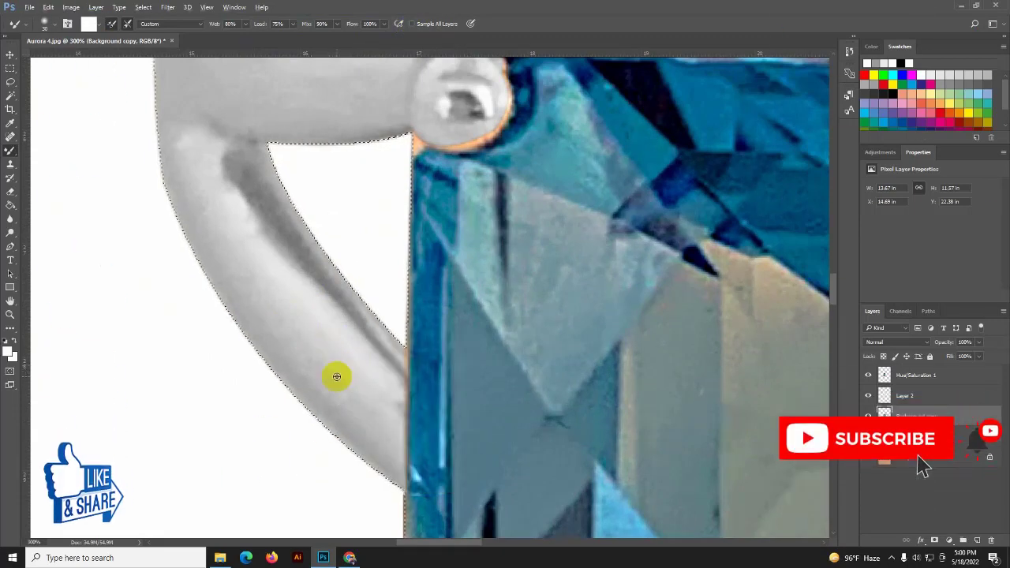
# Load the ring grey and blend the shading up the band's left outer edge.
pyautogui.moveTo(352, 372); pyautogui.dragTo(316, 367)
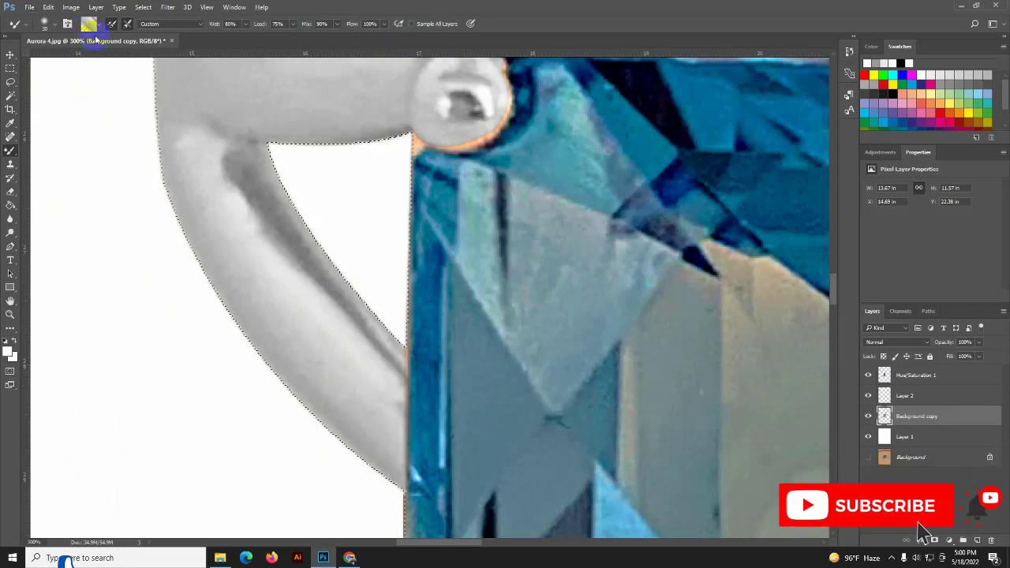
pyautogui.keyDown('alt'); pyautogui.click(332, 356); pyautogui.keyUp('alt')
pyautogui.moveTo(377, 446)
pyautogui.mouseDown()
pyautogui.moveTo(183, 195)
pyautogui.moveTo(155, 128)
pyautogui.moveTo(165, 124)
pyautogui.moveTo(232, 318)
pyautogui.mouseUp()
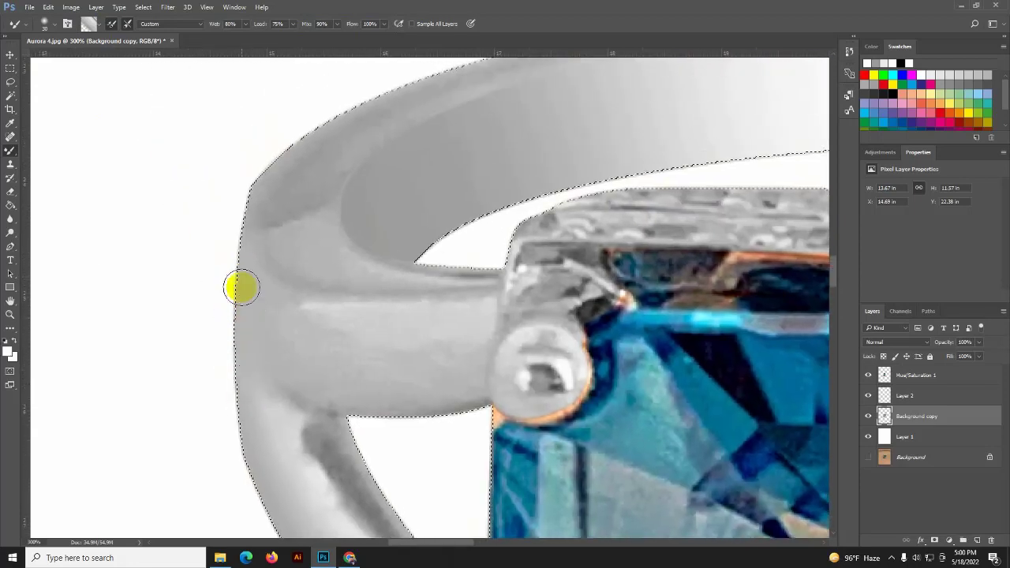
pyautogui.moveTo(275, 184); pyautogui.dragTo(257, 254)
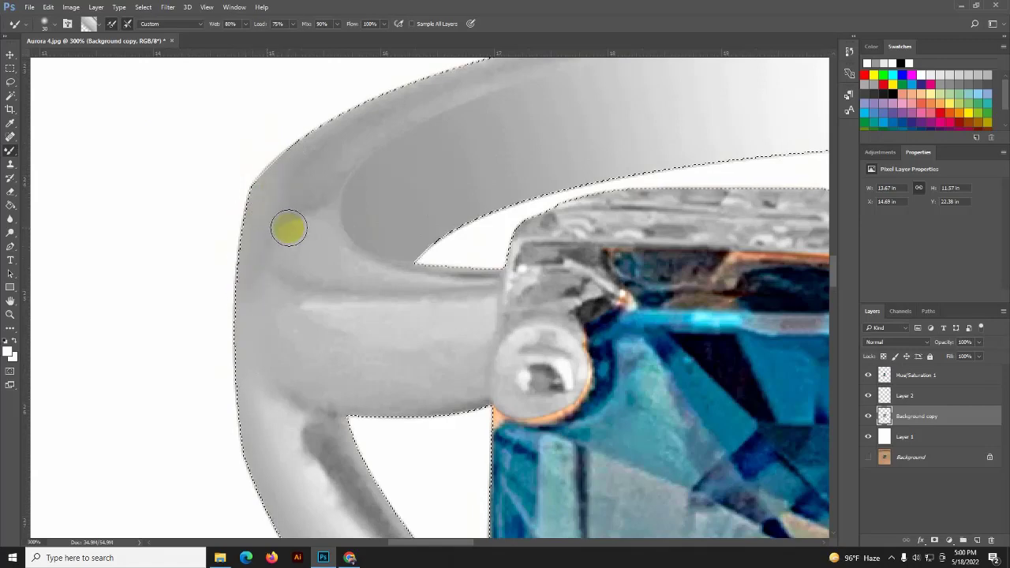
pyautogui.moveTo(345, 149)
pyautogui.mouseDown()
pyautogui.moveTo(300, 222)
pyautogui.moveTo(694, 140)
pyautogui.mouseUp()
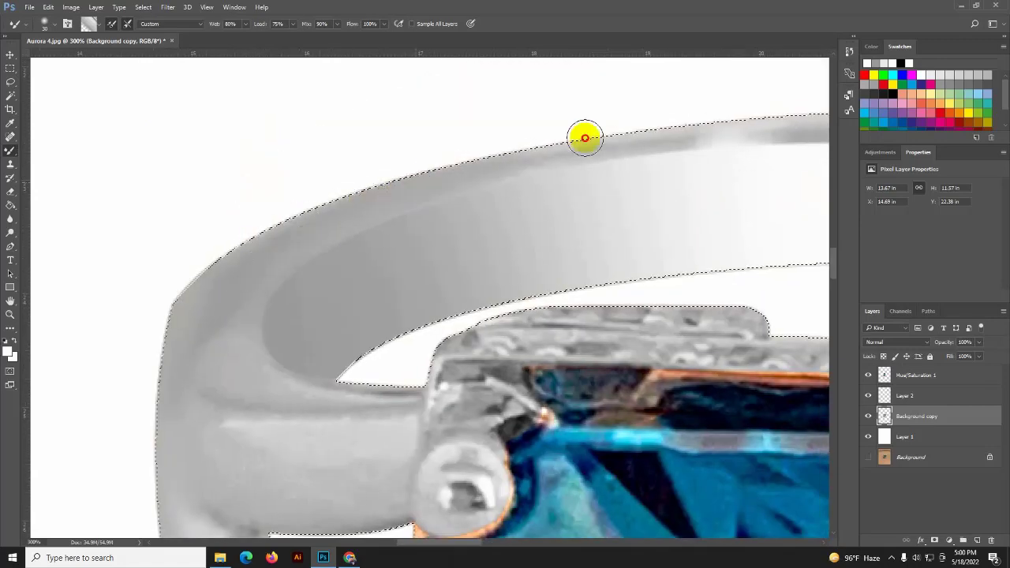
# Smooth the grey shading along the band's upper edge.
pyautogui.moveTo(331, 220)
pyautogui.mouseDown()
pyautogui.moveTo(766, 147)
pyautogui.moveTo(300, 198)
pyautogui.mouseUp()
pyautogui.moveTo(598, 191)
pyautogui.mouseDown()
pyautogui.moveTo(618, 208)
pyautogui.moveTo(408, 214)
pyautogui.moveTo(488, 210)
pyautogui.moveTo(620, 244)
pyautogui.moveTo(421, 221)
pyautogui.mouseUp()
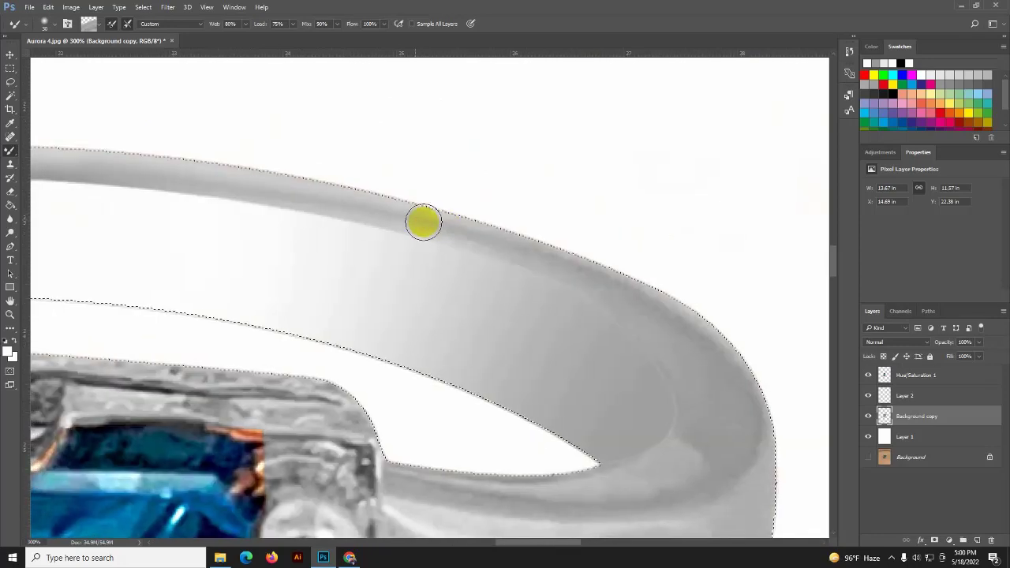
pyautogui.moveTo(372, 198); pyautogui.dragTo(381, 213)
pyautogui.hotkey('ctrl', '-')
# At 100% zoom, mixer-brush the ring band's right edge and lower right section smooth.
pyautogui.hotkey('ctrl', '-')
pyautogui.hotkey('ctrl', '-')
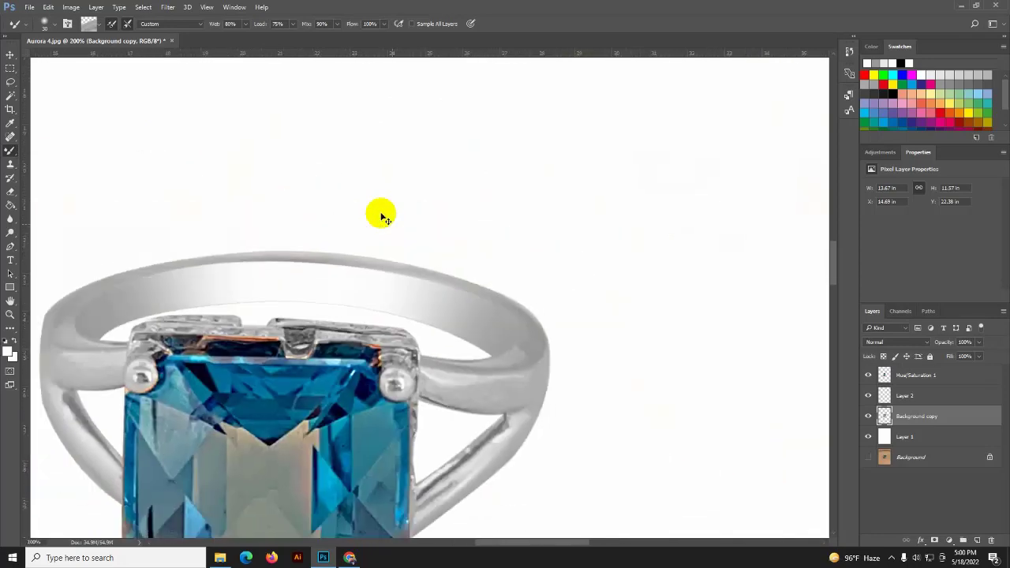
pyautogui.hotkey('ctrl', '-')
pyautogui.hotkey('ctrl', '-')
pyautogui.hotkey('ctrl', '+')
pyautogui.hotkey('ctrl', '+')
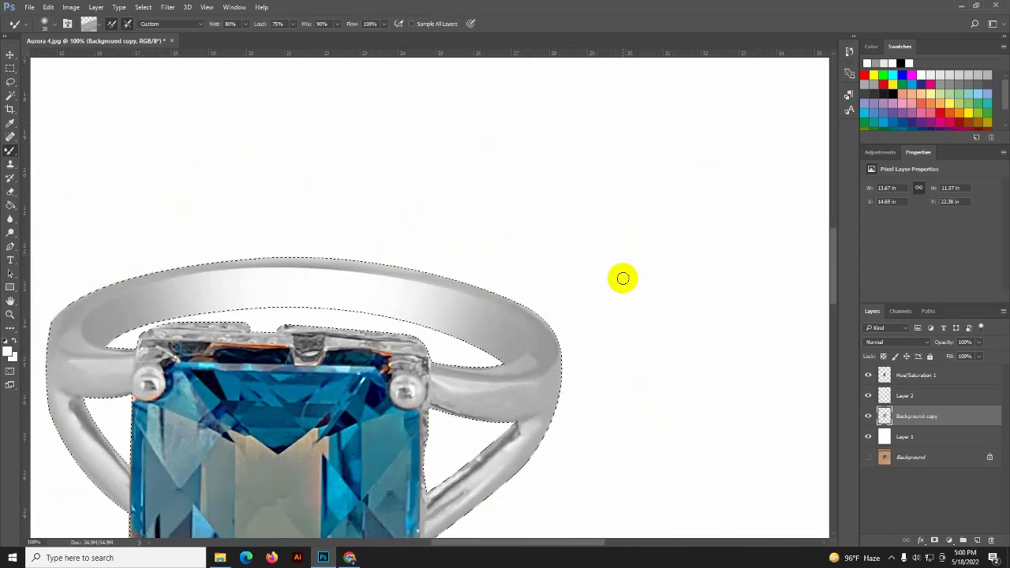
pyautogui.moveTo(547, 311); pyautogui.dragTo(549, 344)
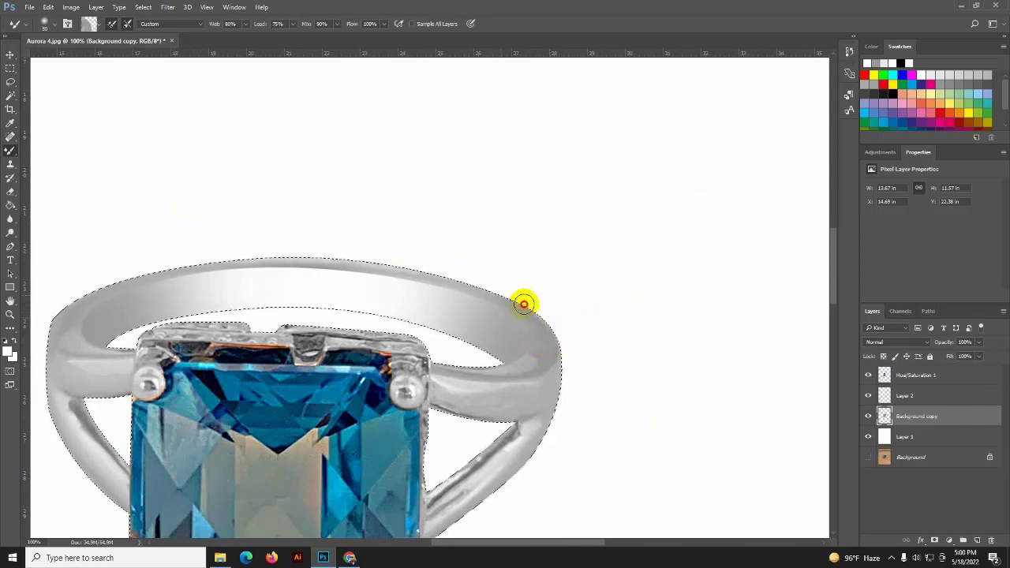
pyautogui.moveTo(563, 388); pyautogui.dragTo(654, 249)
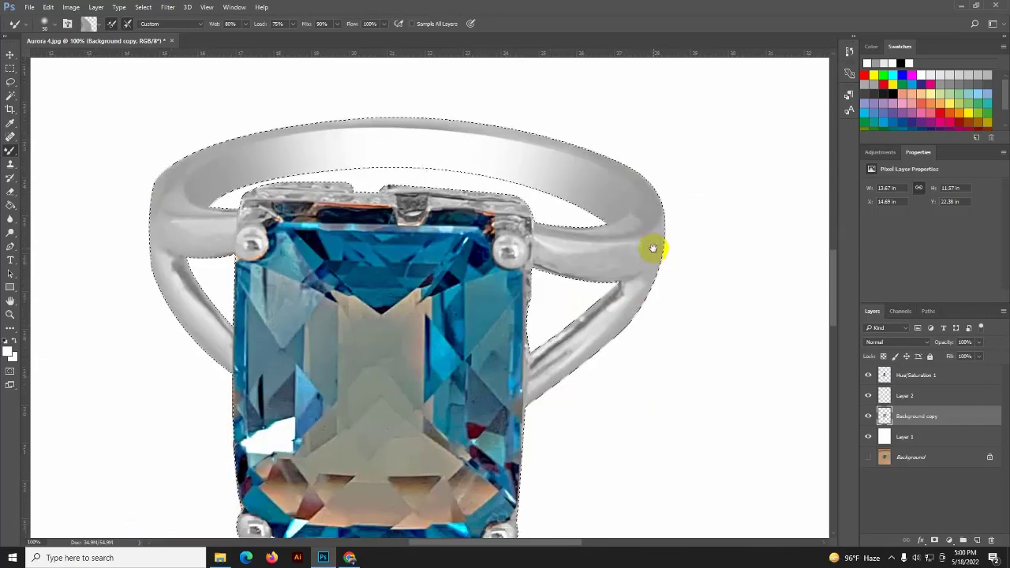
pyautogui.click(614, 320)
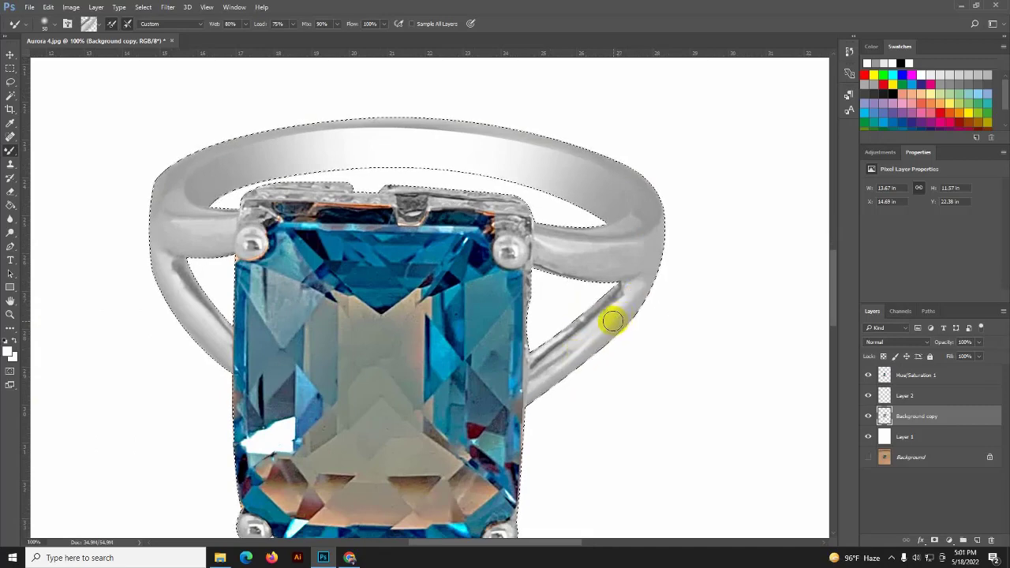
pyautogui.moveTo(613, 320); pyautogui.dragTo(563, 357)
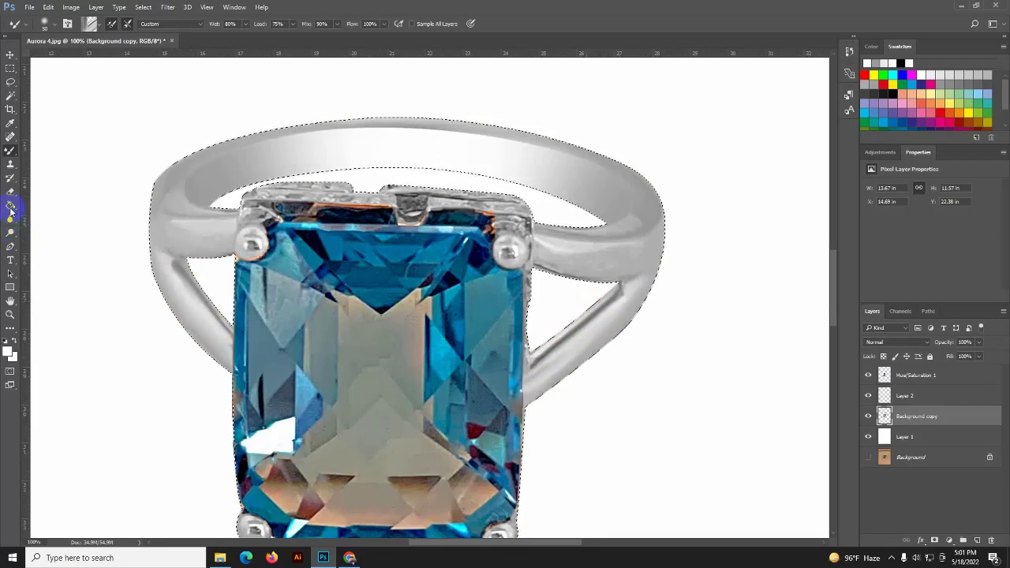
# Use the Smudge Tool to smooth both prongs and the band left of the left prong.
pyautogui.click(11, 234)
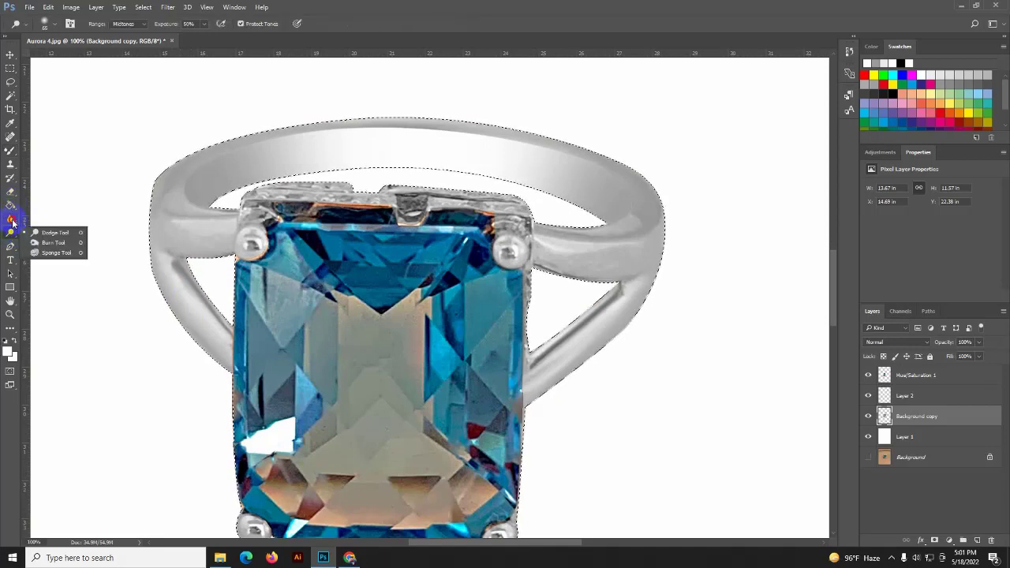
pyautogui.rightClick(11, 220)
pyautogui.click(40, 239)
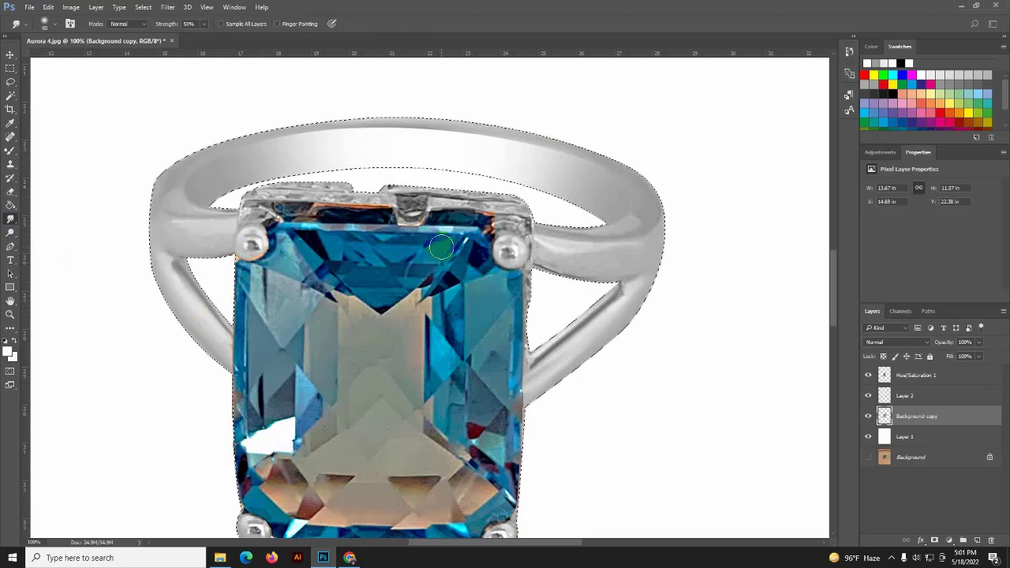
pyautogui.click(512, 253)
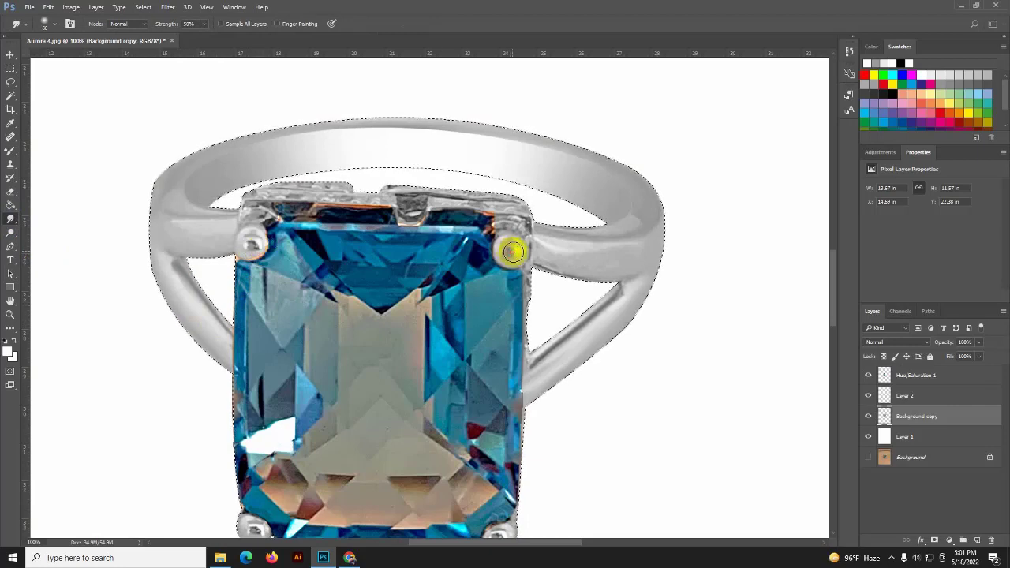
pyautogui.click(258, 250)
pyautogui.moveTo(250, 241)
pyautogui.mouseDown()
pyautogui.moveTo(178, 224)
pyautogui.moveTo(162, 211)
pyautogui.moveTo(149, 169)
pyautogui.moveTo(289, 98)
pyautogui.mouseUp()
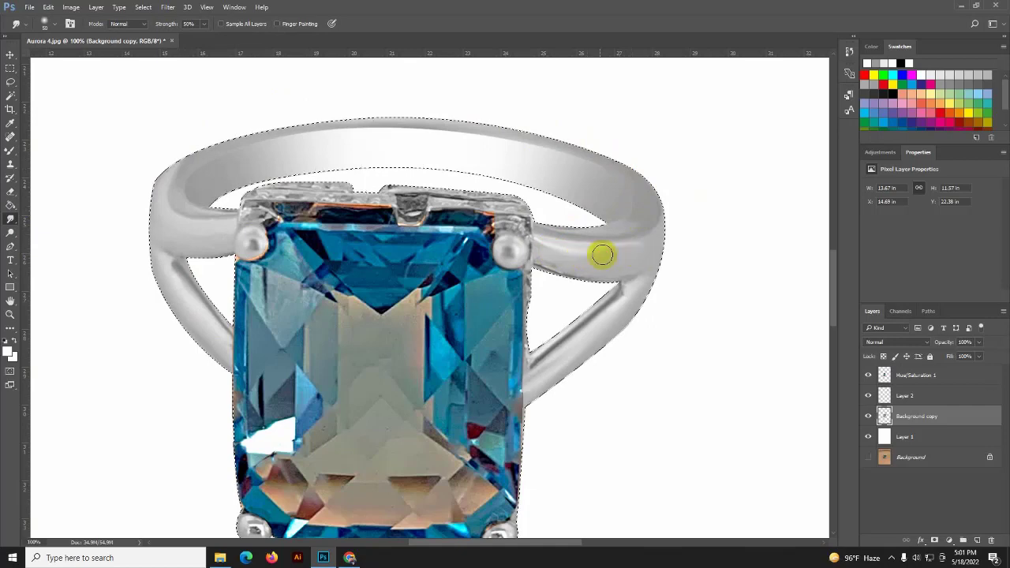
# Smudge the ring's right shoulder band and undo an accidental smear across the gem.
pyautogui.moveTo(595, 256); pyautogui.dragTo(564, 261)
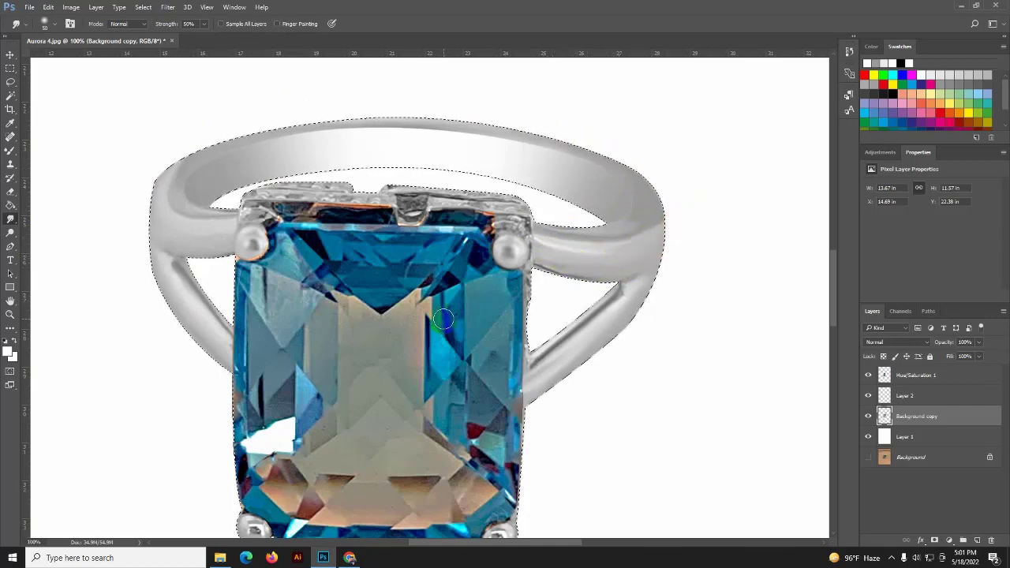
pyautogui.click(911, 374)
pyautogui.moveTo(451, 359); pyautogui.dragTo(503, 435)
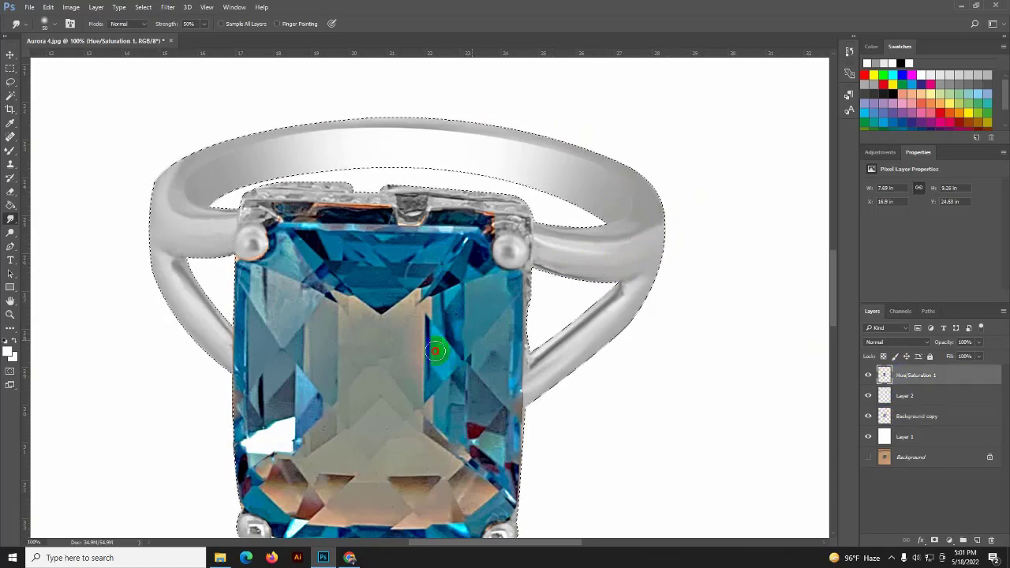
pyautogui.click(690, 526)
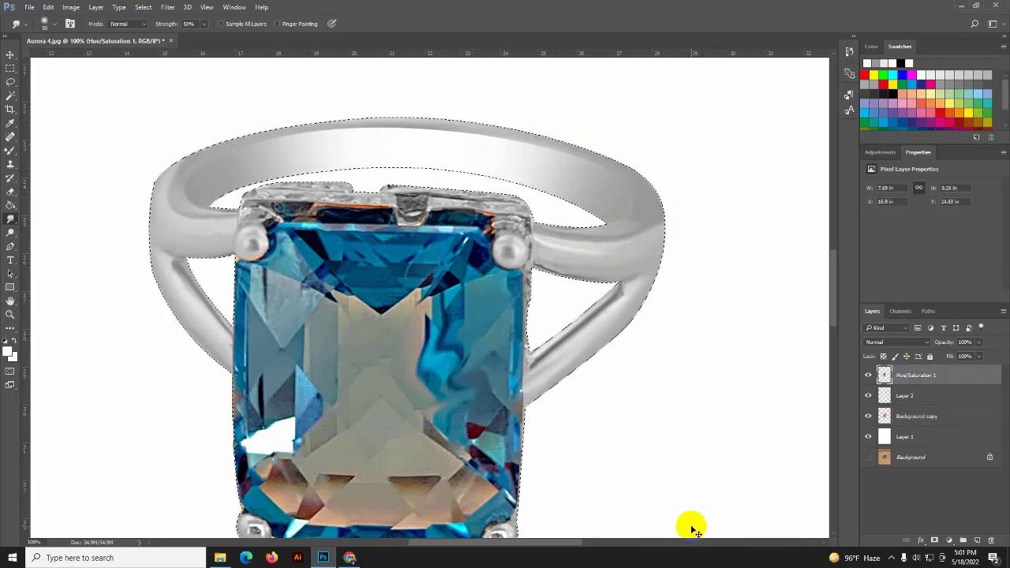
pyautogui.hotkey('ctrl', 'z')
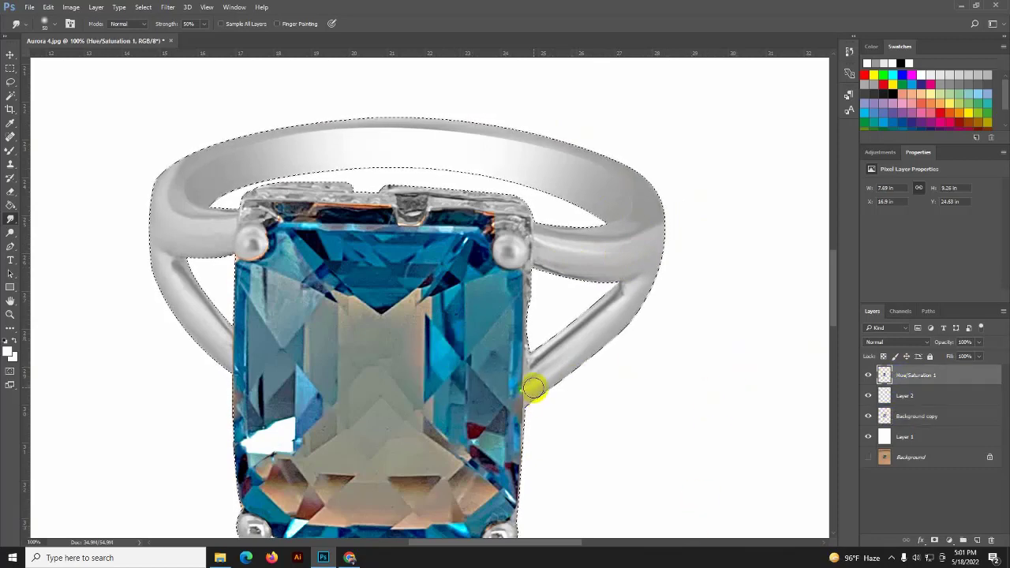
# Smooth the right band's upper end near the gem, working on Background copy again.
pyautogui.moveTo(549, 378); pyautogui.dragTo(636, 298)
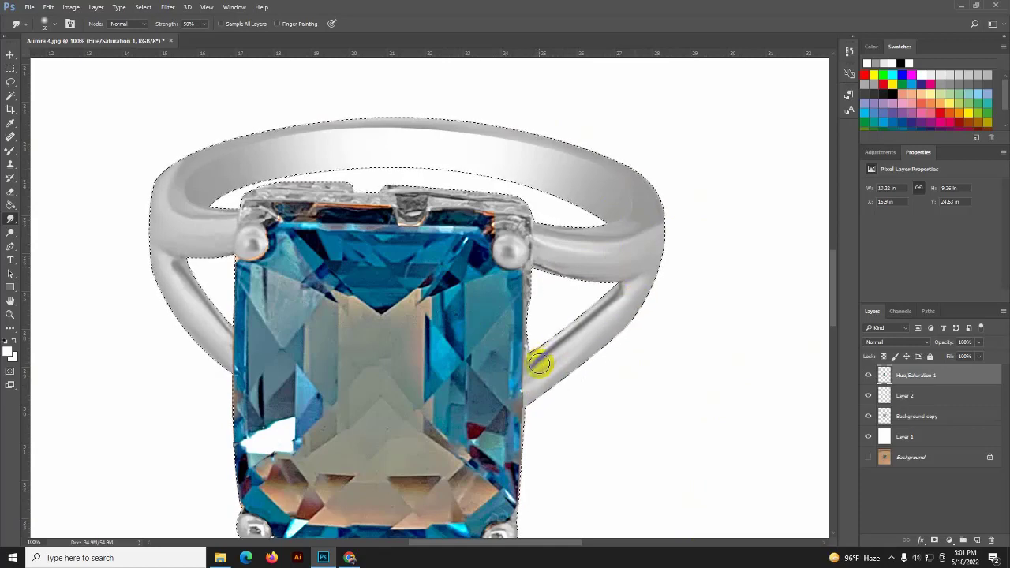
pyautogui.moveTo(539, 362); pyautogui.dragTo(616, 300)
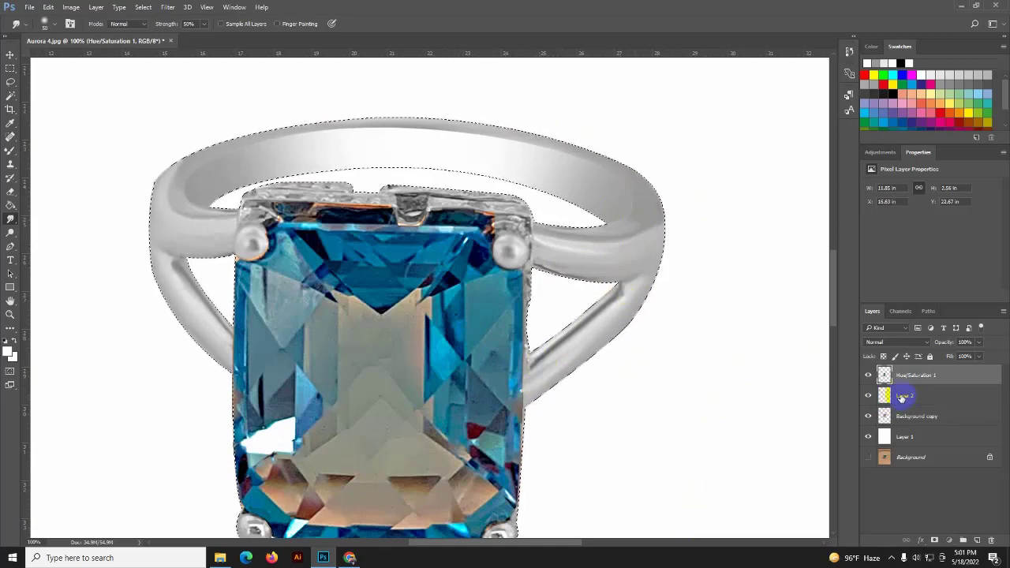
pyautogui.click(888, 395)
pyautogui.click(877, 415)
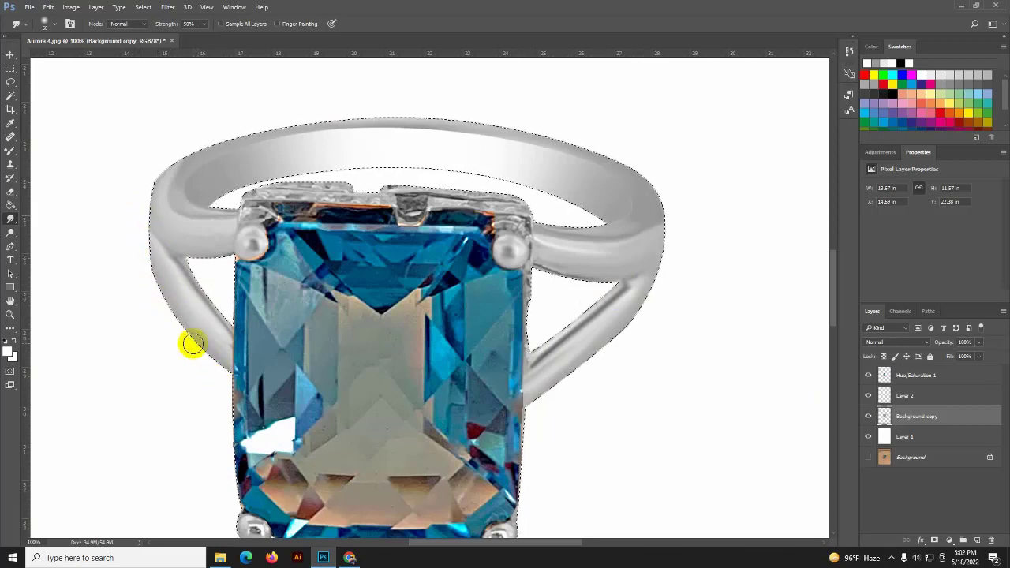
# Smudge the lower-left and lower-right prongs smooth.
pyautogui.scroll(-3, 237, 379)
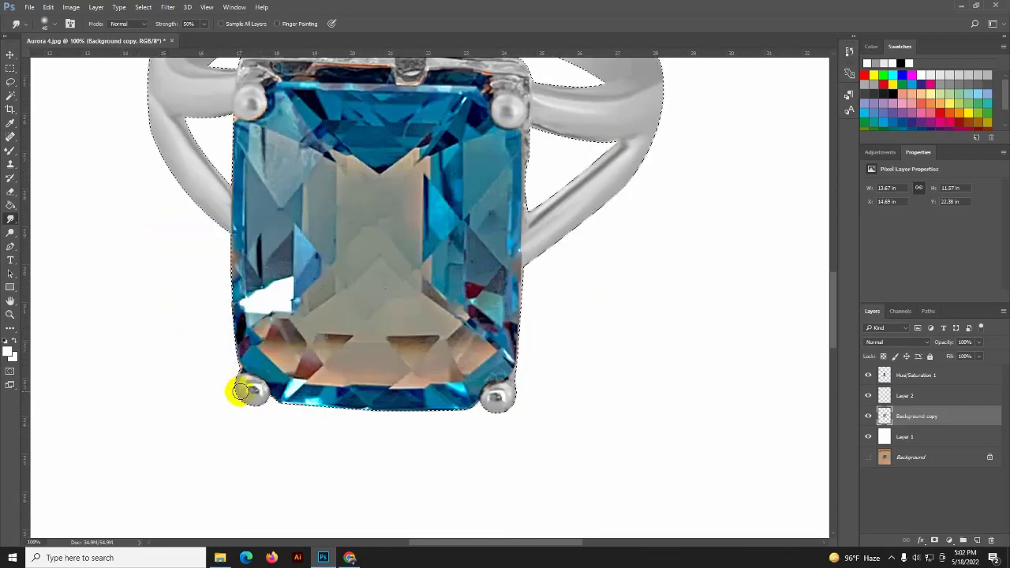
pyautogui.moveTo(241, 390); pyautogui.dragTo(251, 387)
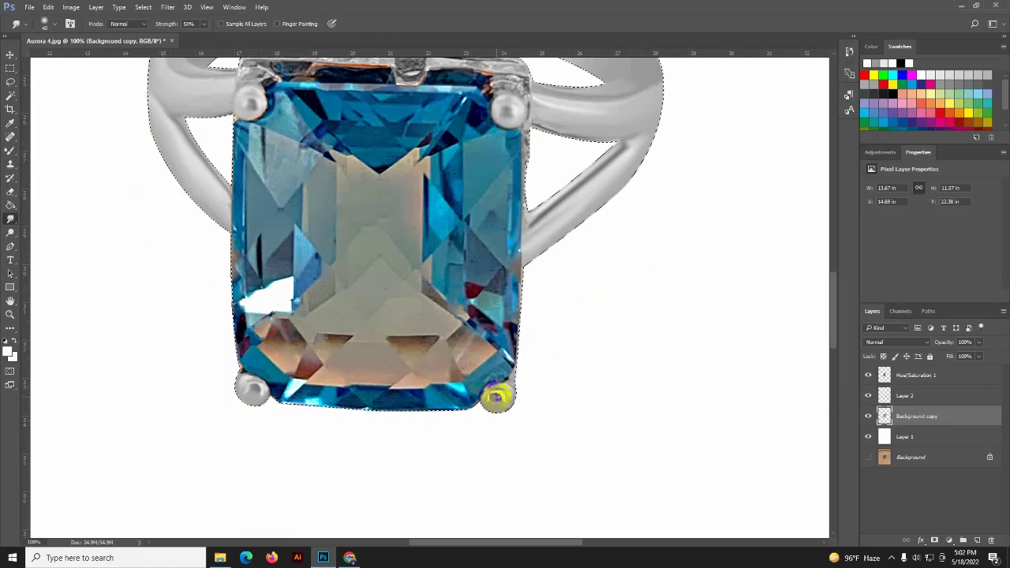
pyautogui.moveTo(493, 398); pyautogui.dragTo(514, 404)
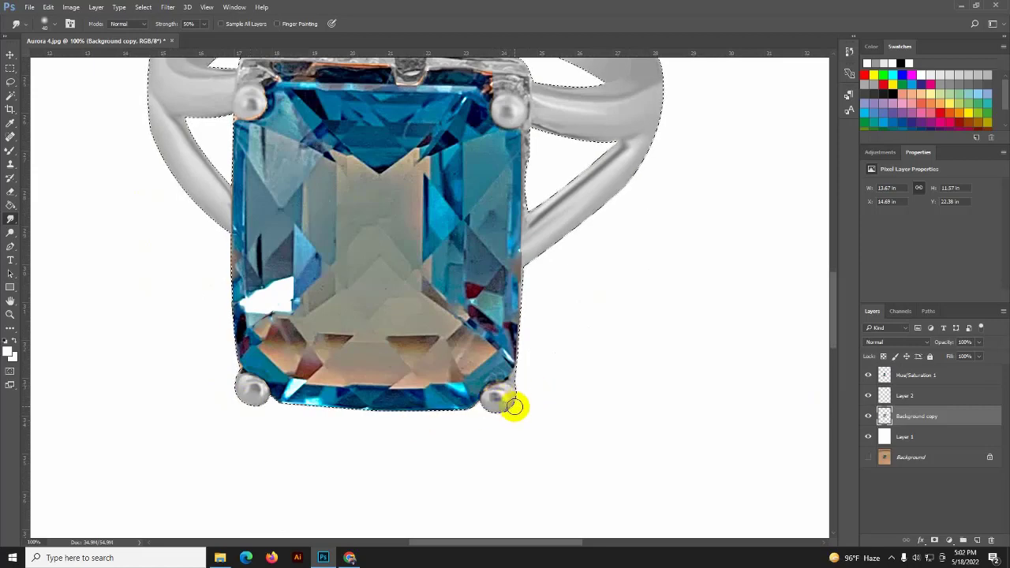
pyautogui.moveTo(481, 276); pyautogui.dragTo(532, 450)
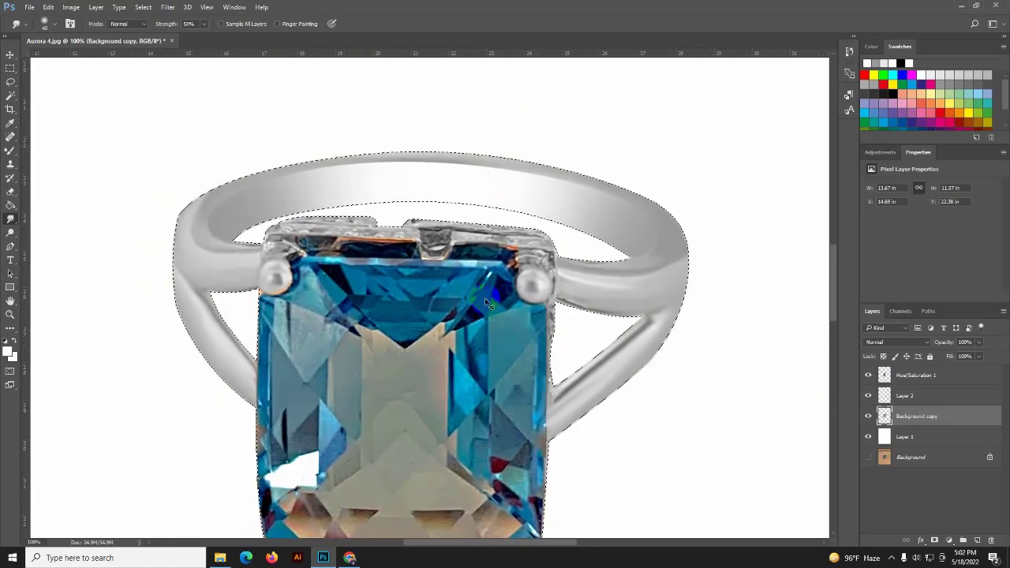
pyautogui.hotkey('ctrl', '-')
pyautogui.hotkey('ctrl', '-')
pyautogui.hotkey('ctrl', '-')
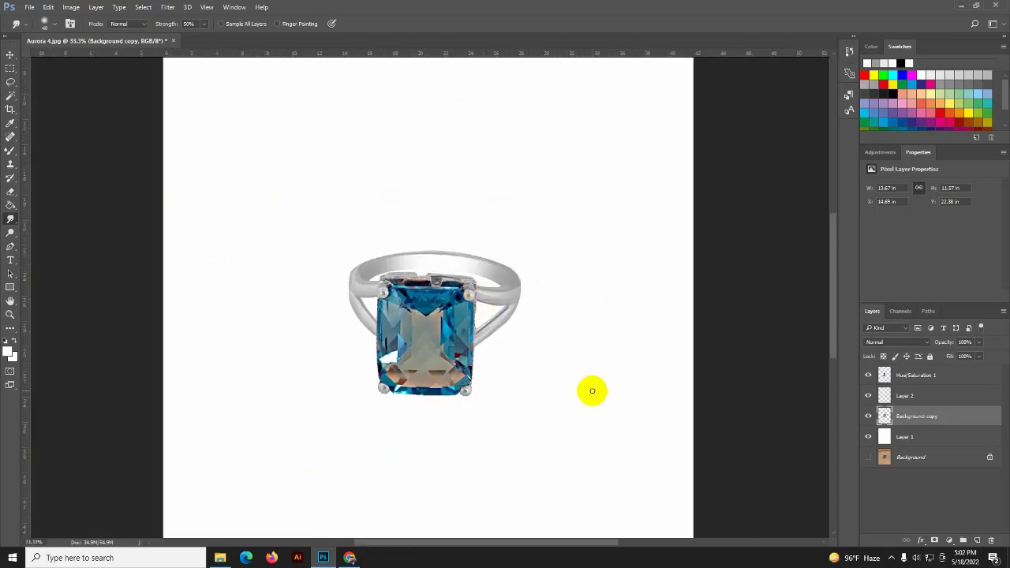
pyautogui.hotkey('ctrl', '+')
pyautogui.hotkey('ctrl', '+')
pyautogui.hotkey('ctrl', '+')
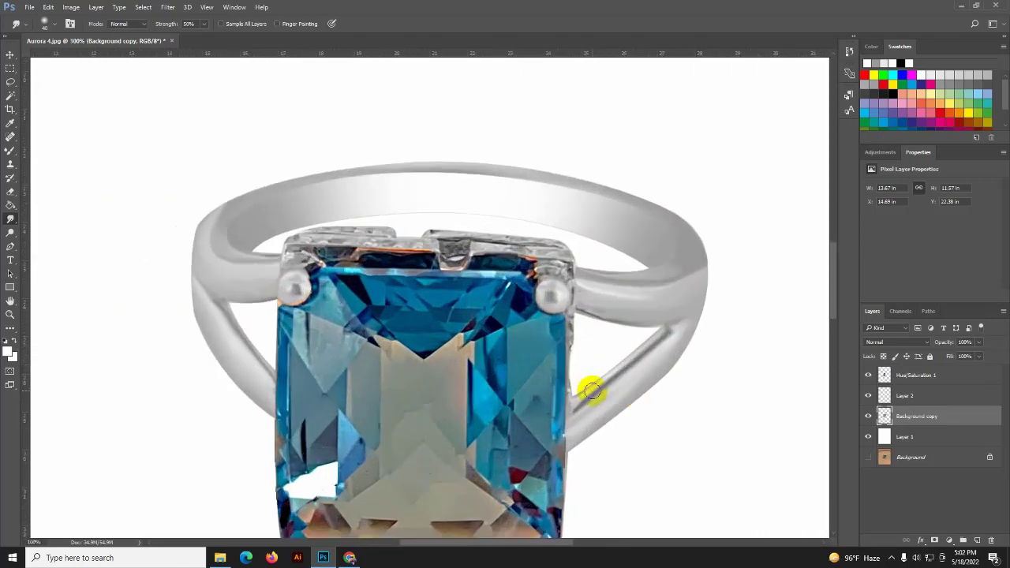
# Load the ring selection and smudge away the orange edge along the setting's top.
pyautogui.keyDown('ctrl'); pyautogui.click(885, 419); pyautogui.keyUp('ctrl')
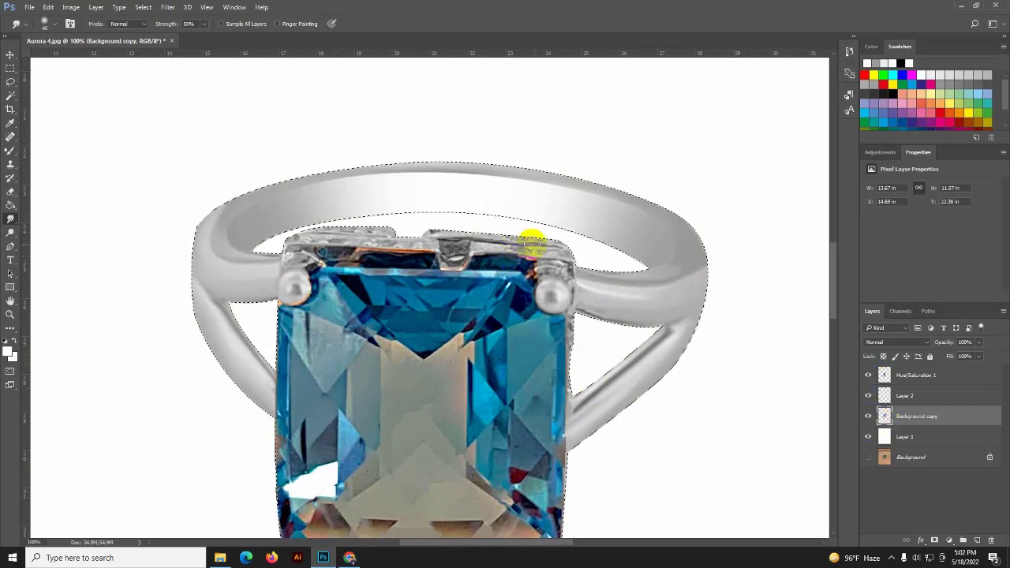
pyautogui.moveTo(472, 234)
pyautogui.mouseDown()
pyautogui.moveTo(479, 226)
pyautogui.moveTo(555, 242)
pyautogui.moveTo(308, 229)
pyautogui.moveTo(371, 228)
pyautogui.moveTo(419, 243)
pyautogui.mouseUp()
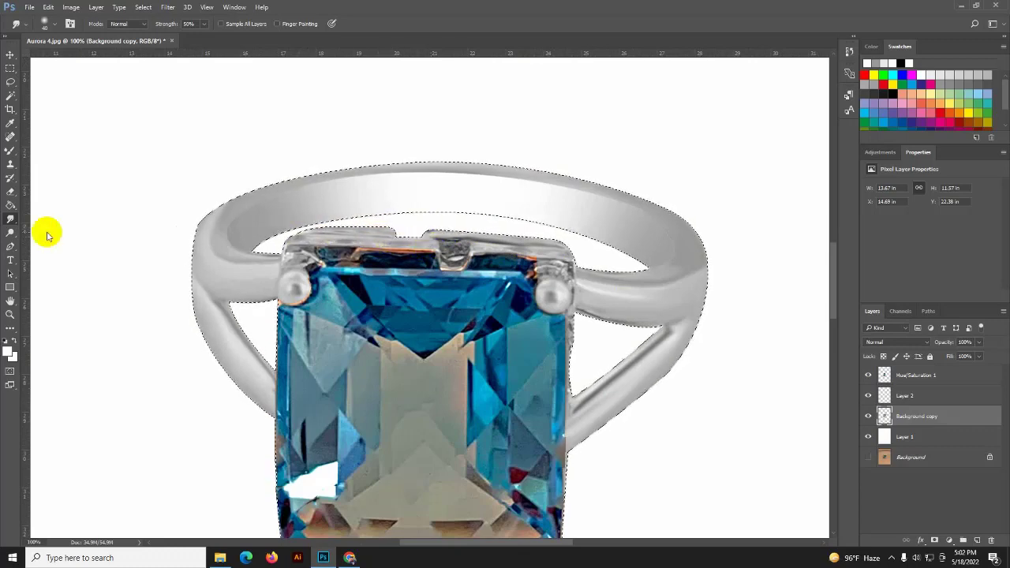
pyautogui.rightClick(10, 218)
pyautogui.click(39, 239)
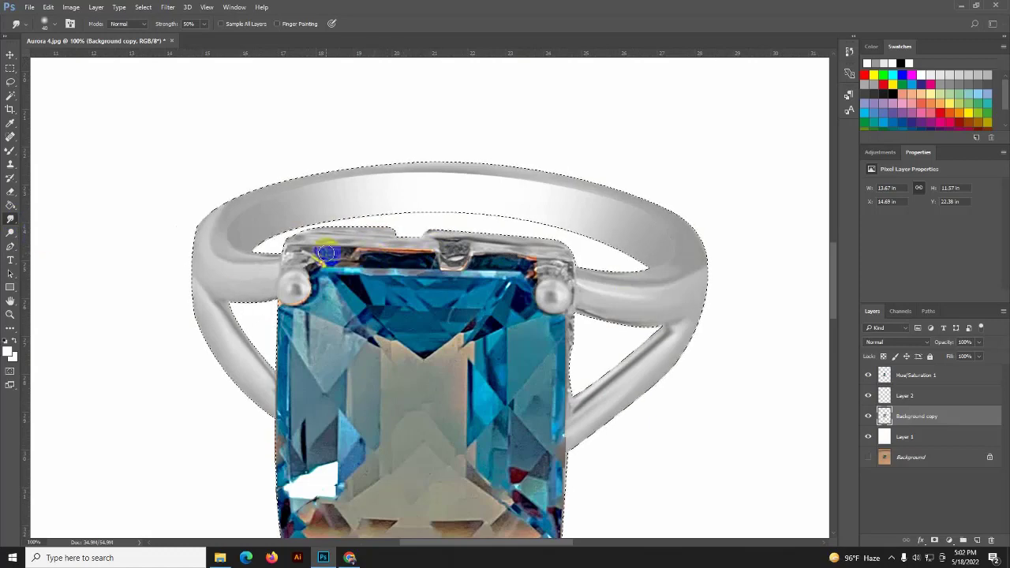
pyautogui.moveTo(370, 259)
pyautogui.mouseDown()
pyautogui.moveTo(344, 254)
pyautogui.moveTo(394, 261)
pyautogui.moveTo(460, 252)
pyautogui.mouseUp()
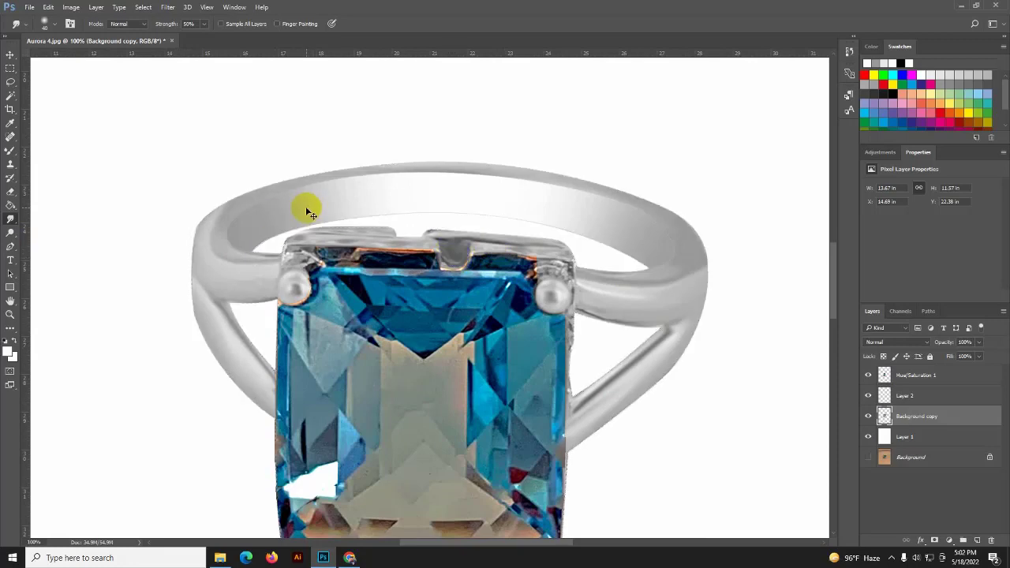
pyautogui.hotkey('ctrl', '-')
pyautogui.hotkey('ctrl', '-')
pyautogui.hotkey('ctrl', '-')
pyautogui.hotkey('ctrl', '-')
pyautogui.hotkey('ctrl', '-')
pyautogui.hotkey('ctrl', '-')
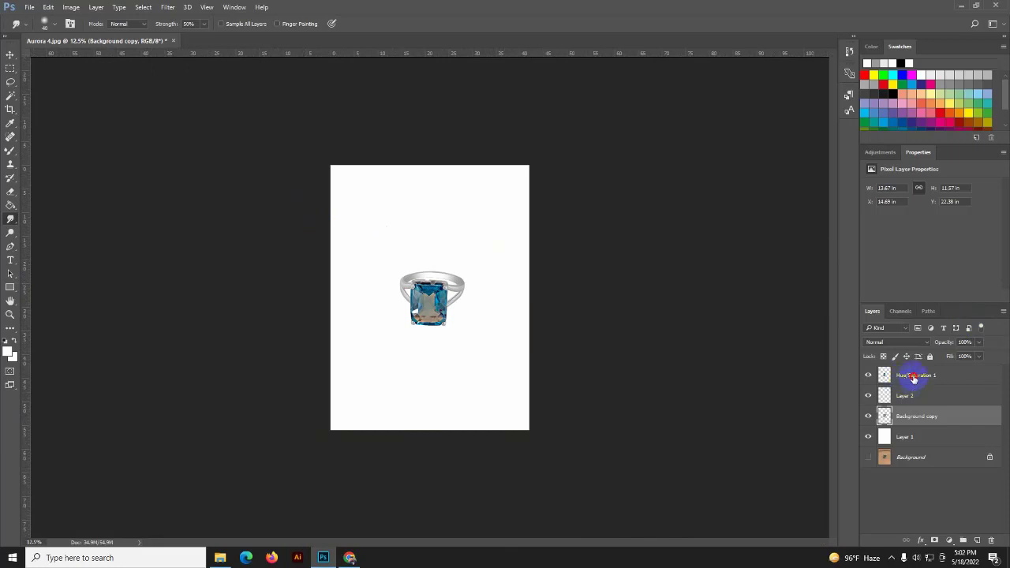
# Group Hue/Saturation 1, Layer 2 and Background copy into Group 1.
pyautogui.keyDown('shift'); pyautogui.click(913, 376); pyautogui.keyUp('shift')
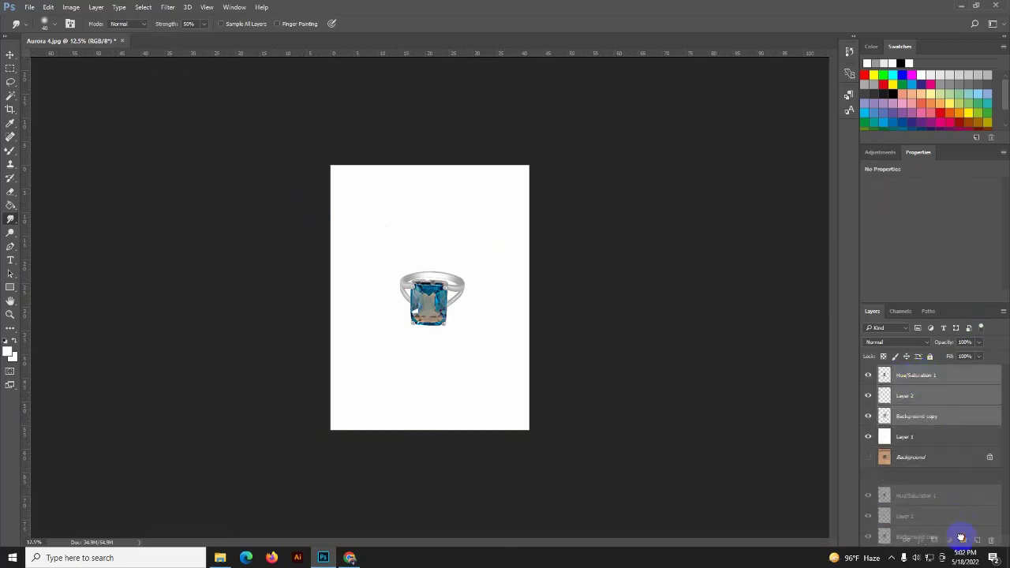
pyautogui.moveTo(924, 371); pyautogui.dragTo(962, 540)
pyautogui.doubleClick(869, 372)
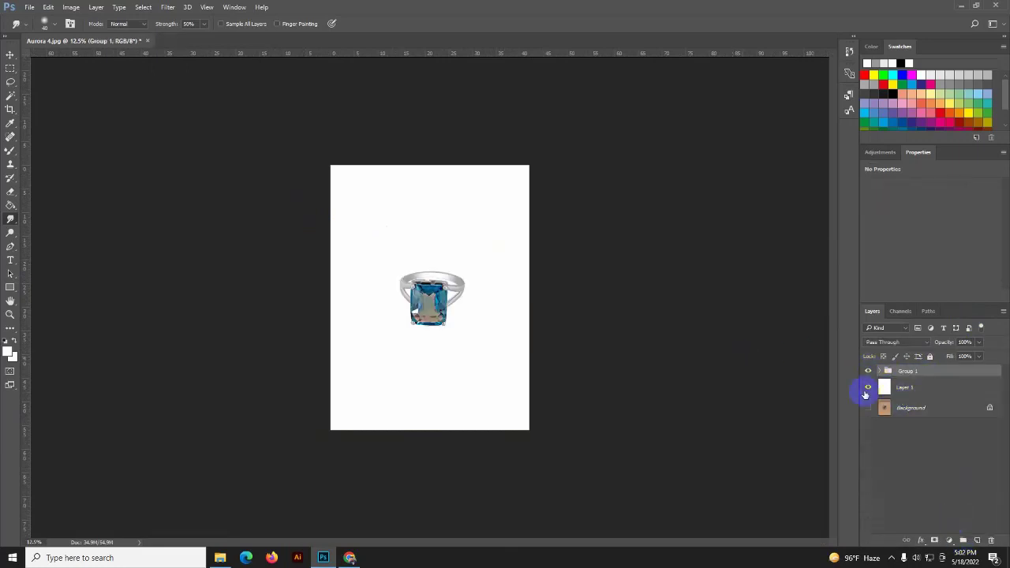
pyautogui.click(868, 387)
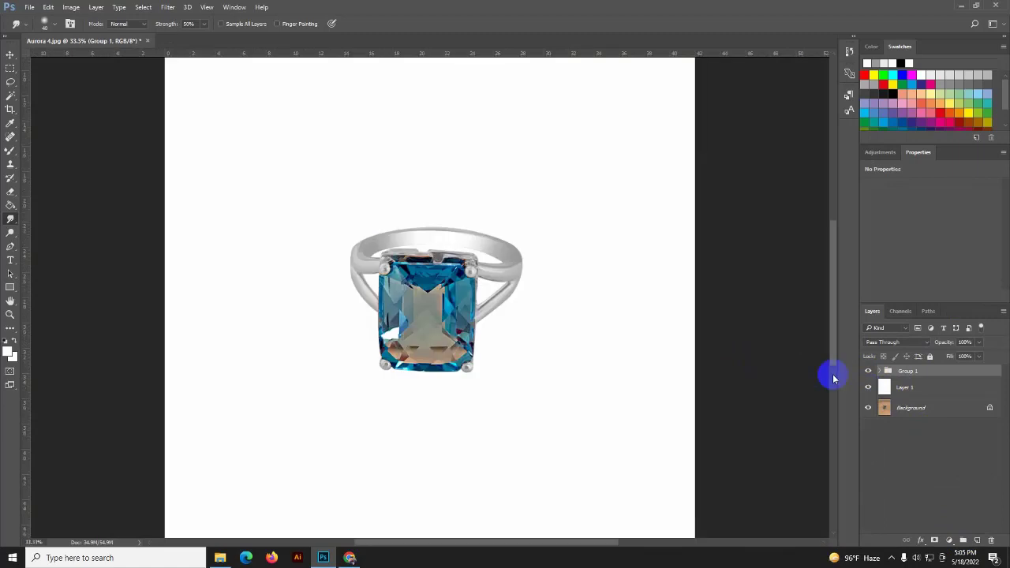
# Duplicate Group 1 and flip the copy upside down directly beneath the ring.
pyautogui.hotkey('ctrl', 'j')
pyautogui.hotkey('ctrl', 't')
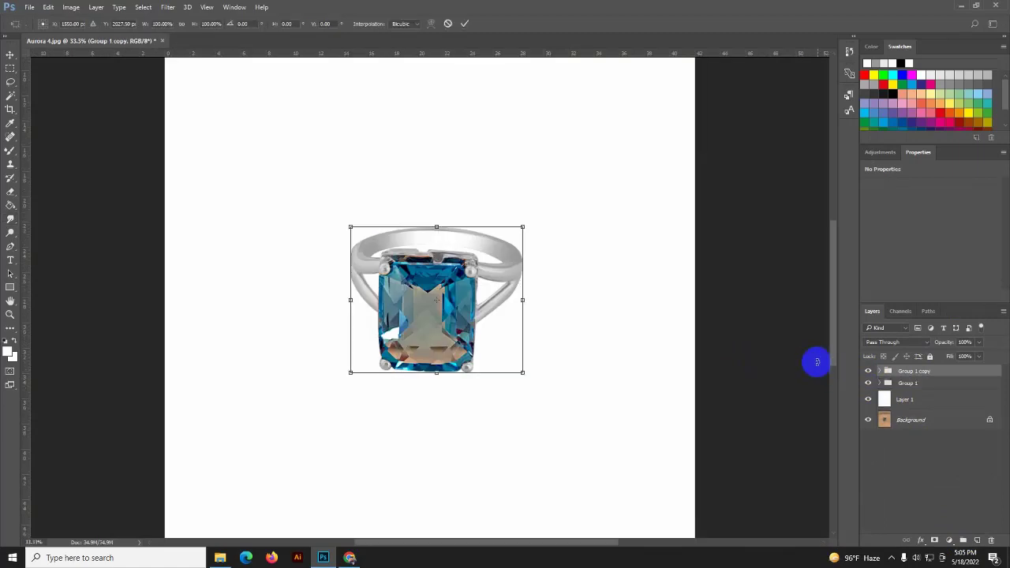
pyautogui.moveTo(436, 227); pyautogui.dragTo(453, 493)
pyautogui.press('Return')
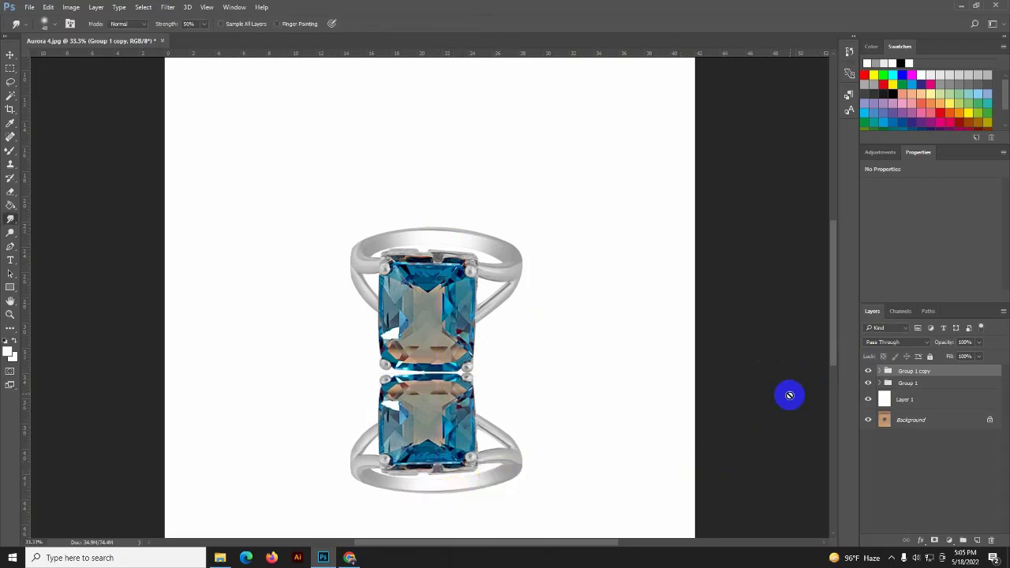
# Merge the copied group's three layers into a single reflection layer and check it.
pyautogui.click(879, 372)
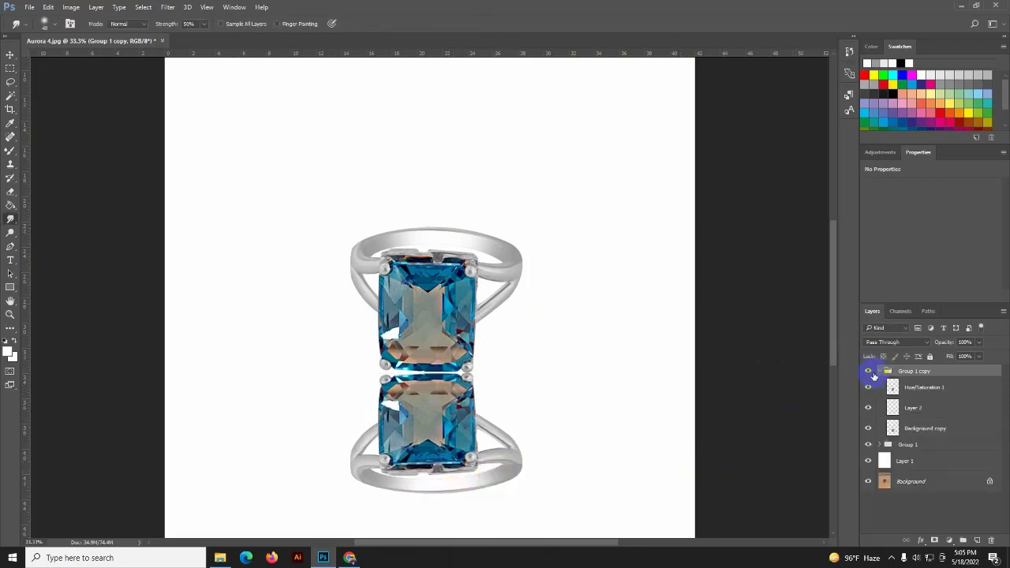
pyautogui.click(909, 389)
pyautogui.keyDown('shift'); pyautogui.click(916, 431); pyautogui.keyUp('shift')
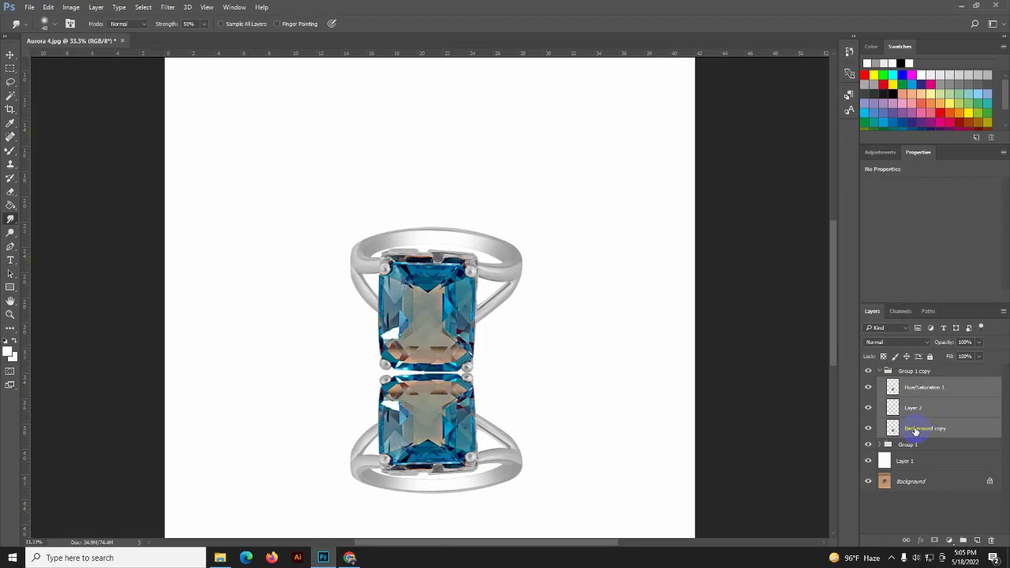
pyautogui.hotkey('ctrl', 'e')
pyautogui.click(867, 388)
pyautogui.click(868, 388)
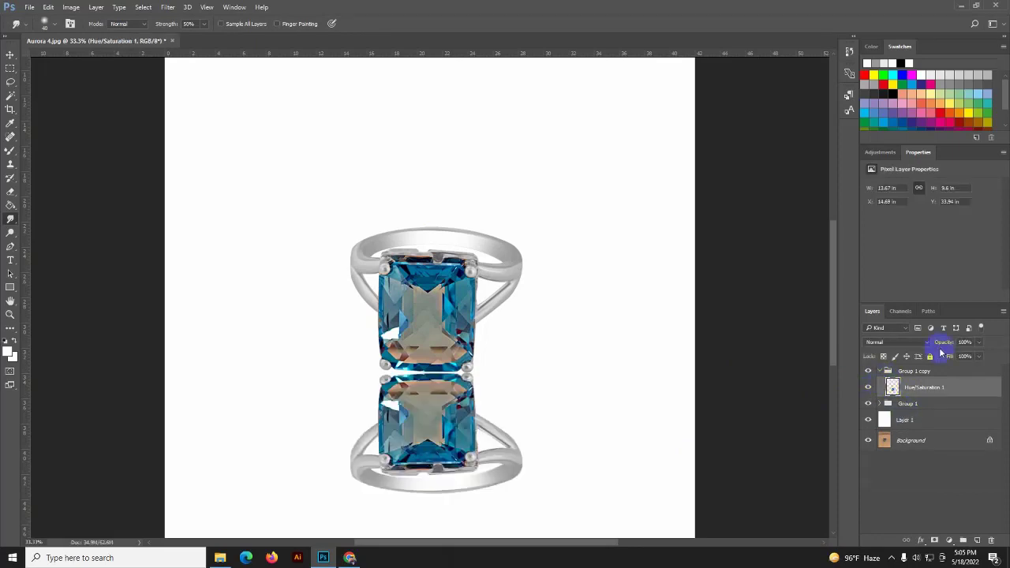
# Set the reflection layer to 30% opacity and erase its lower part with a smaller eraser.
pyautogui.moveTo(977, 355); pyautogui.dragTo(952, 356)
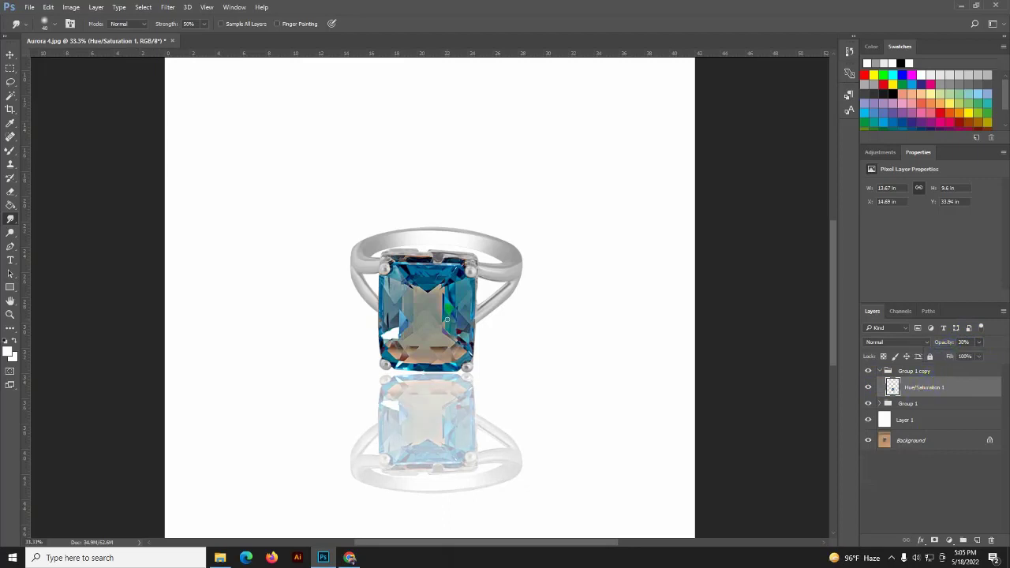
pyautogui.click(10, 192)
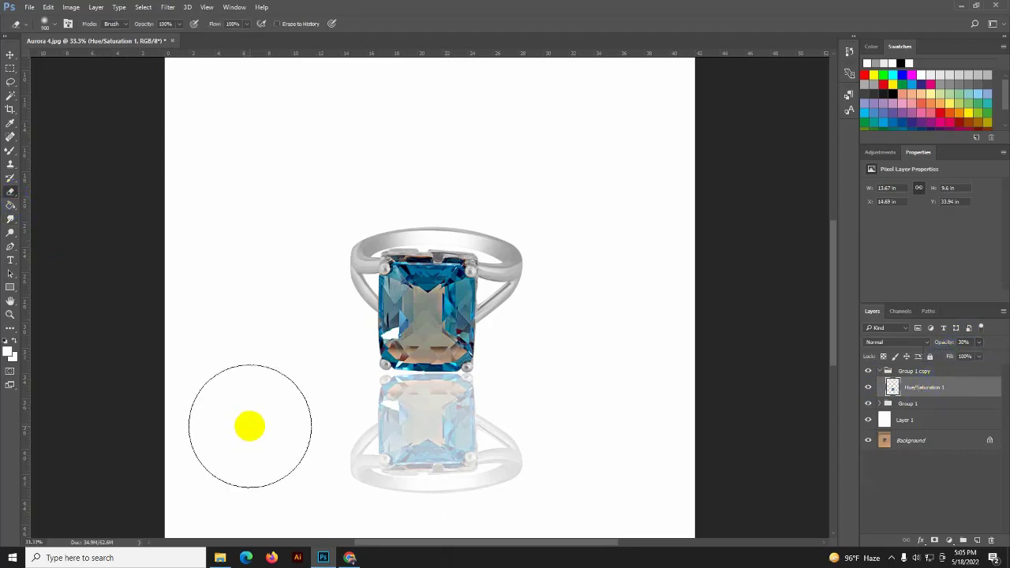
pyautogui.press('[')
pyautogui.press('[')
pyautogui.press('[')
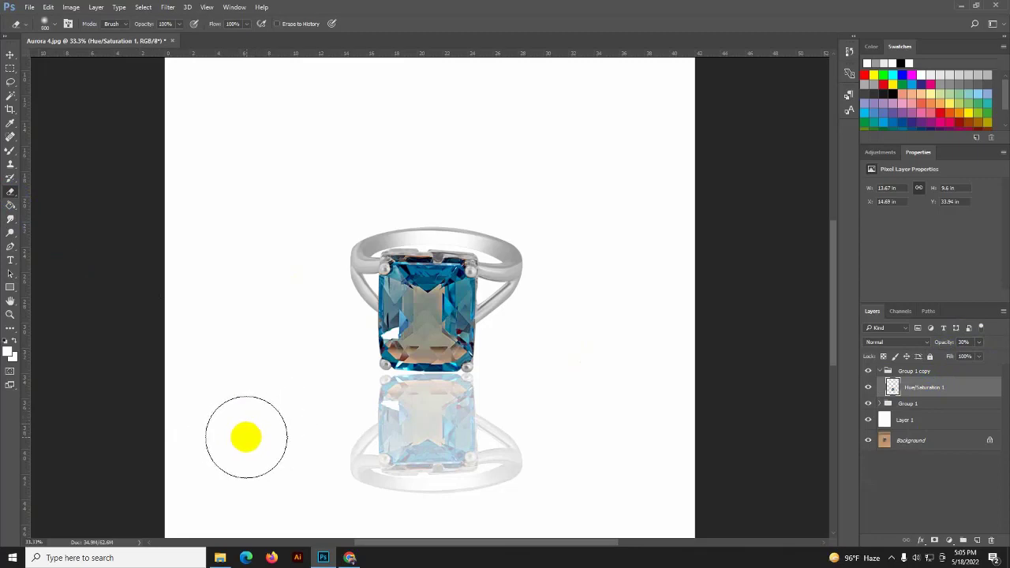
pyautogui.moveTo(268, 480)
pyautogui.mouseDown()
pyautogui.moveTo(489, 471)
pyautogui.moveTo(386, 476)
pyautogui.moveTo(529, 458)
pyautogui.moveTo(282, 454)
pyautogui.mouseUp()
pyautogui.moveTo(501, 450)
pyautogui.mouseDown()
pyautogui.moveTo(305, 449)
pyautogui.moveTo(539, 460)
pyautogui.moveTo(291, 485)
pyautogui.mouseUp()
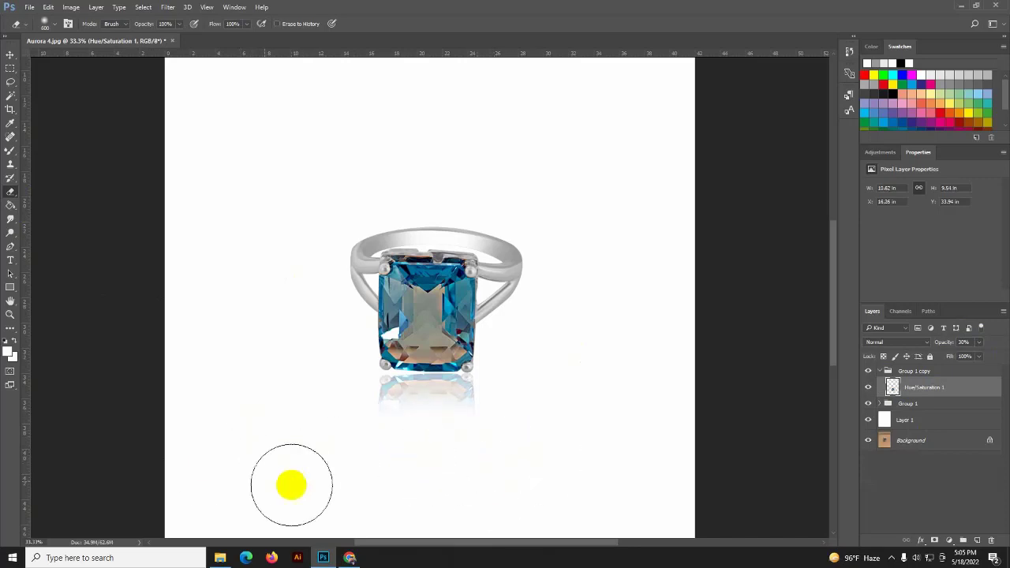
pyautogui.hotkey('ctrl', '-')
pyautogui.hotkey('ctrl', '-')
# Save the image as Aurora 4.jpg in a newly created New folder.
pyautogui.click(480, 480)
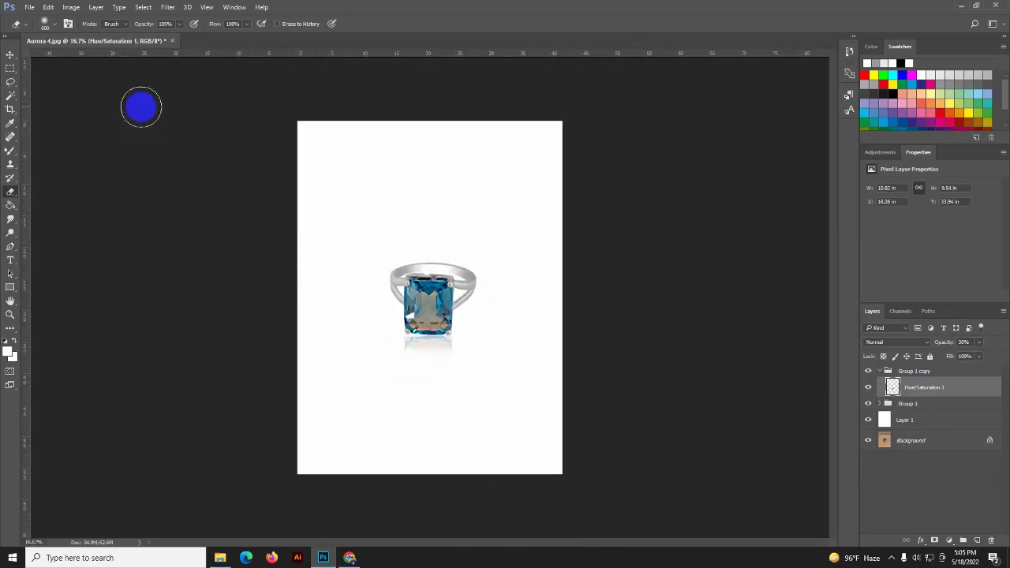
pyautogui.click(24, 8)
pyautogui.click(40, 124)
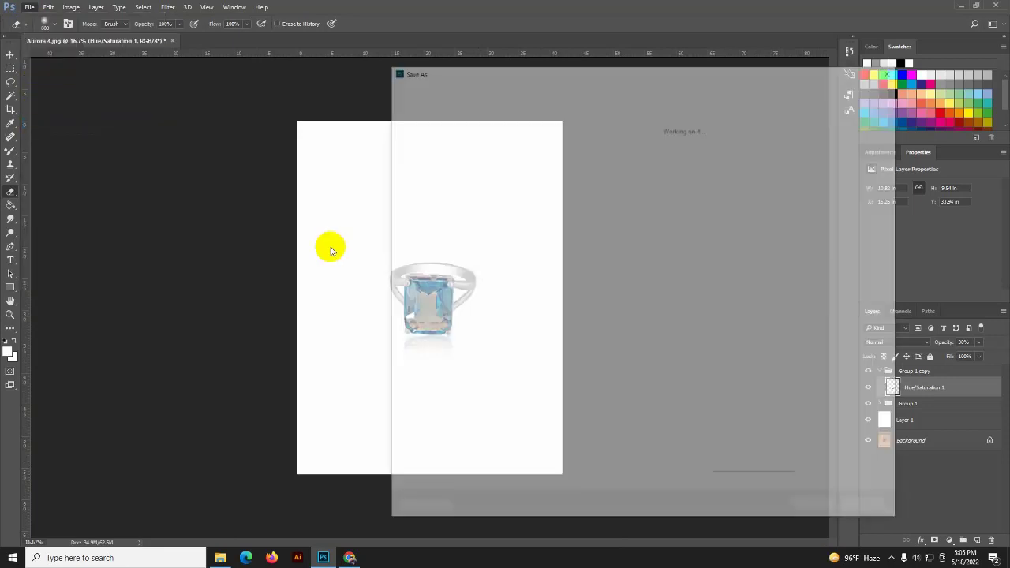
pyautogui.click(500, 426)
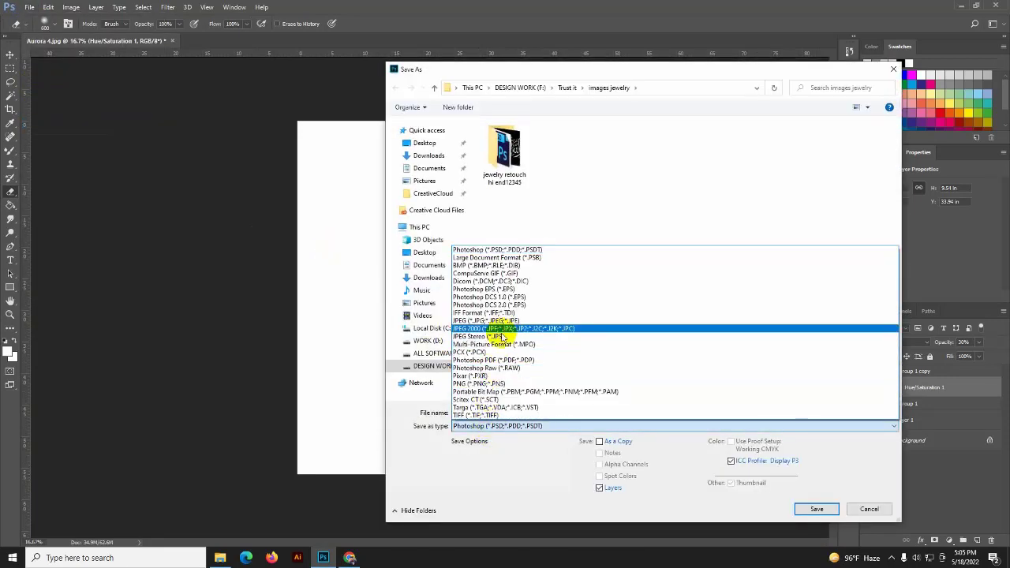
pyautogui.click(503, 322)
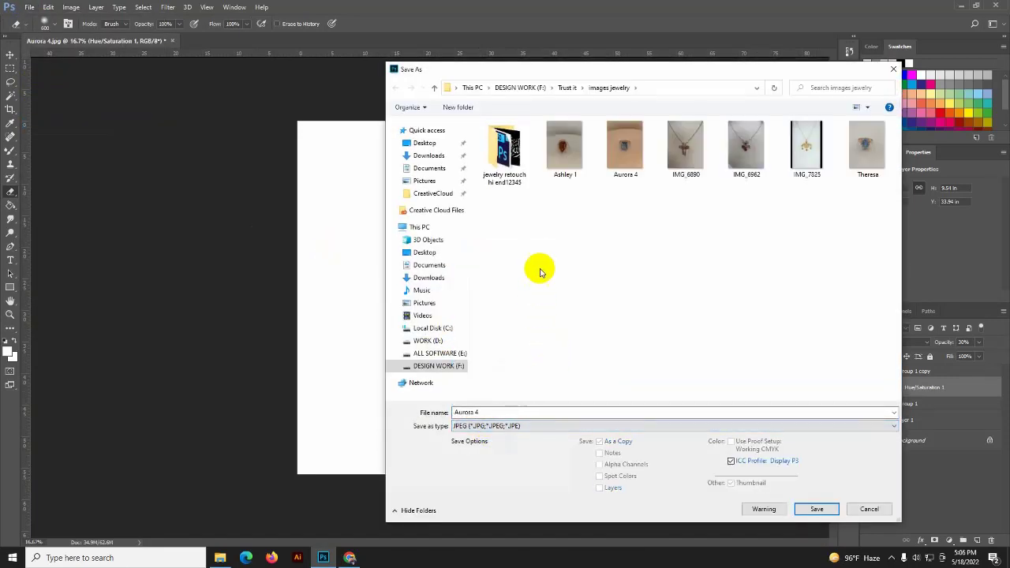
pyautogui.rightClick(537, 218)
pyautogui.moveTo(584, 328)
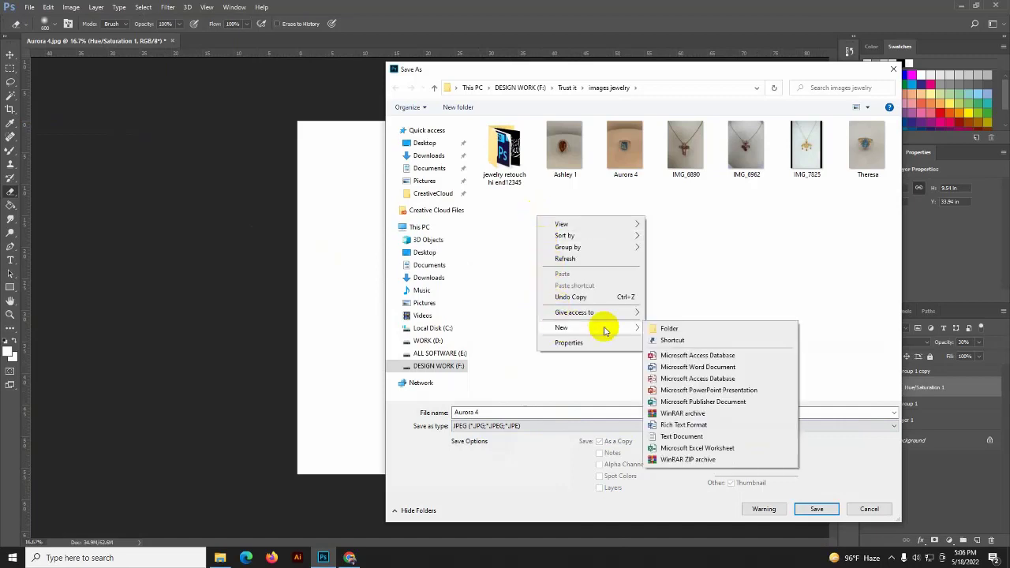
pyautogui.click(652, 329)
pyautogui.doubleClick(572, 161)
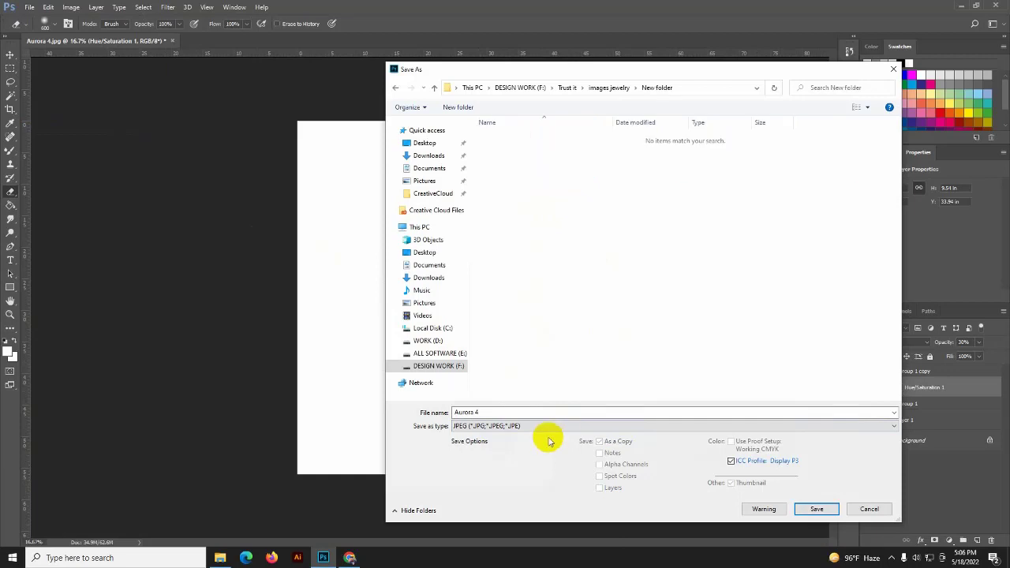
pyautogui.click(819, 513)
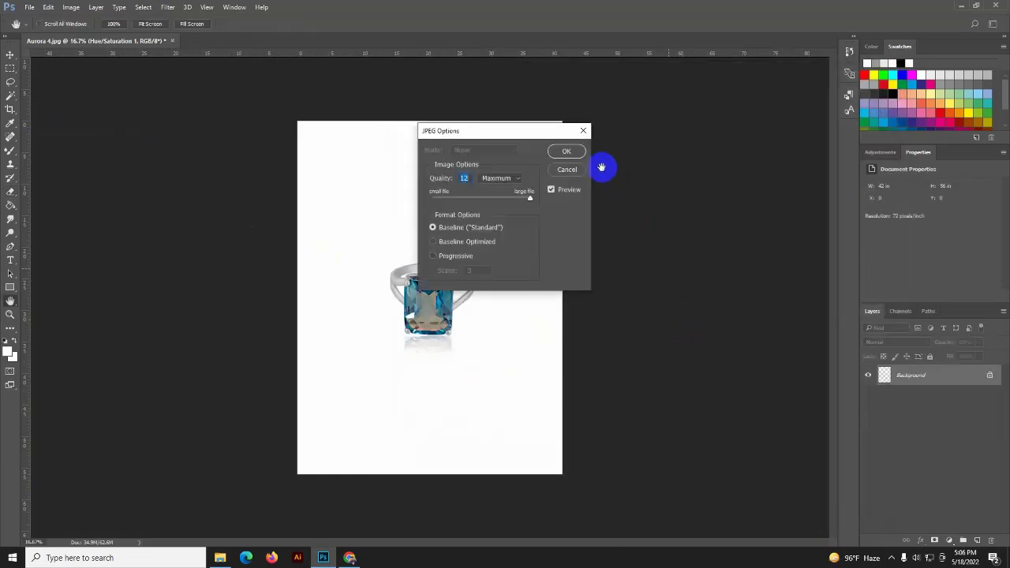
pyautogui.click(569, 153)
# Save the layered file as Aurora 4.psd in New folder.
pyautogui.click(30, 7)
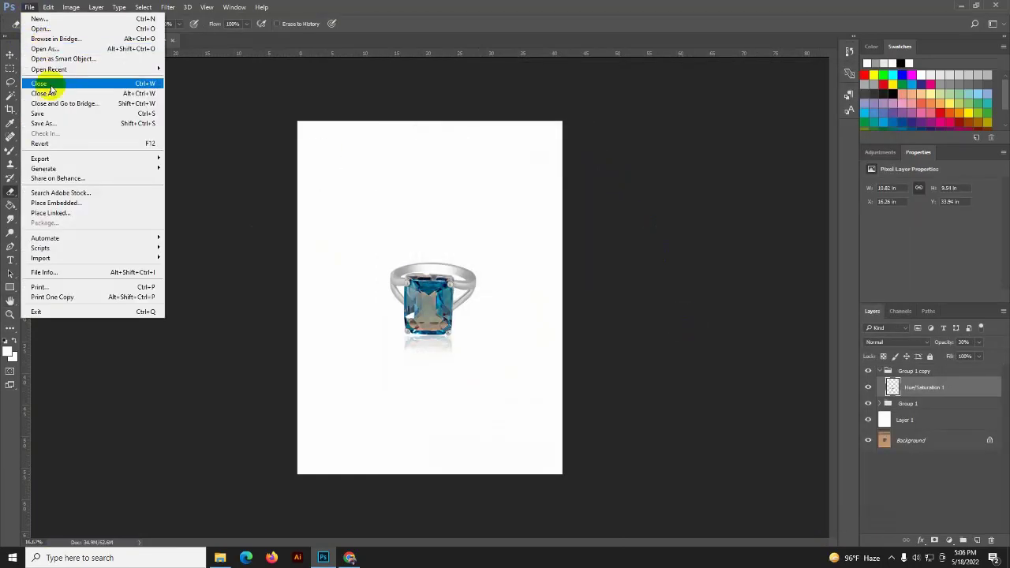
pyautogui.click(36, 124)
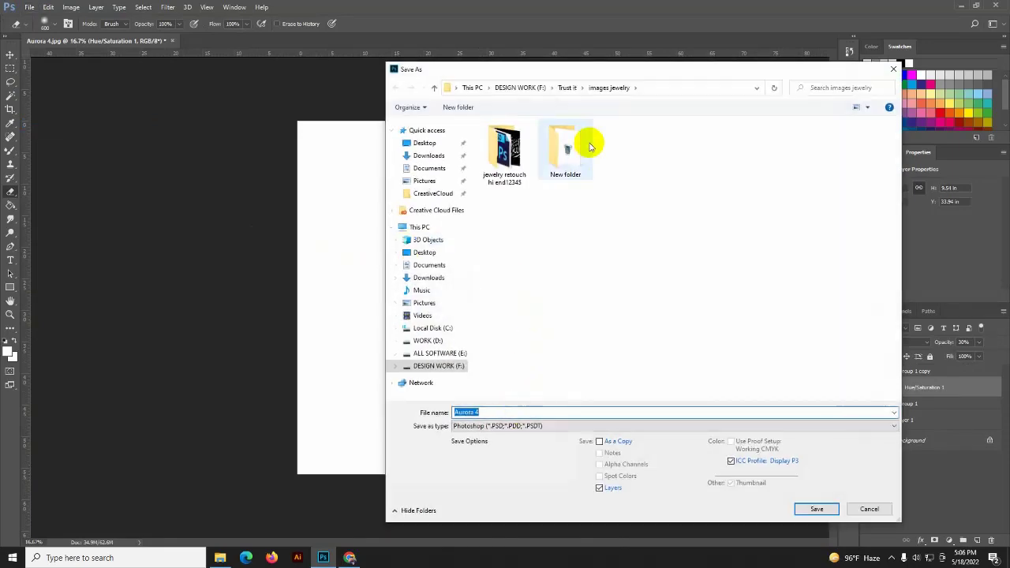
pyautogui.doubleClick(567, 149)
pyautogui.click(816, 509)
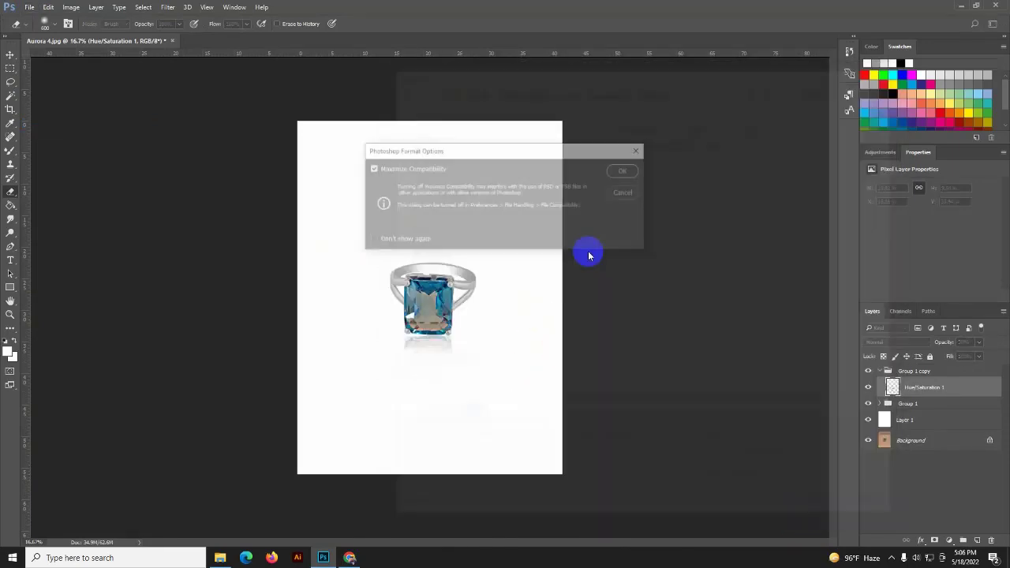
pyautogui.click(621, 171)
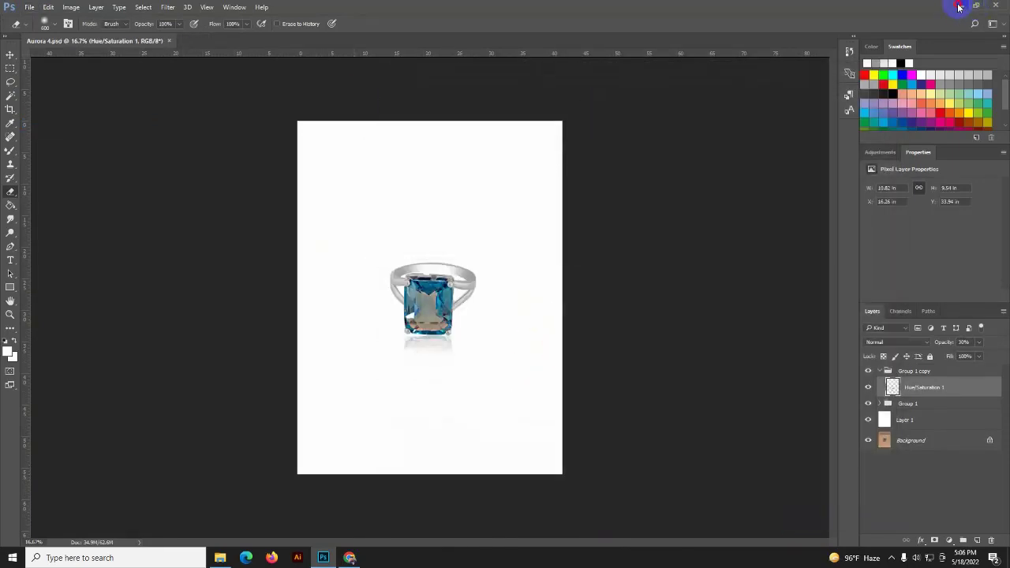
# In File Explorer, refresh and open Aurora 4.jpg from New folder for viewing.
pyautogui.click(959, 8)
pyautogui.click(812, 56)
pyautogui.rightClick(632, 213)
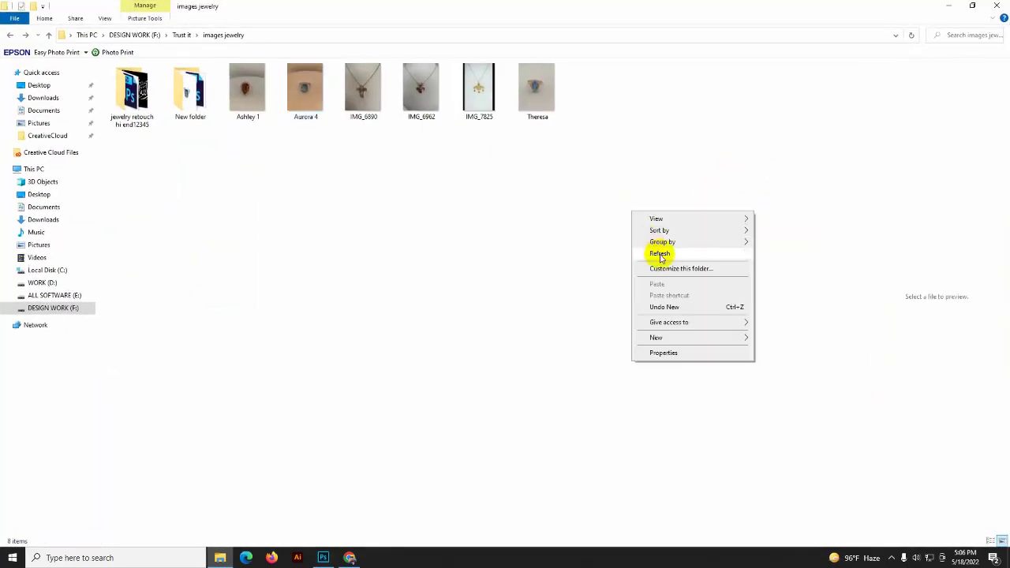
pyautogui.click(659, 254)
pyautogui.doubleClick(190, 91)
pyautogui.click(146, 93)
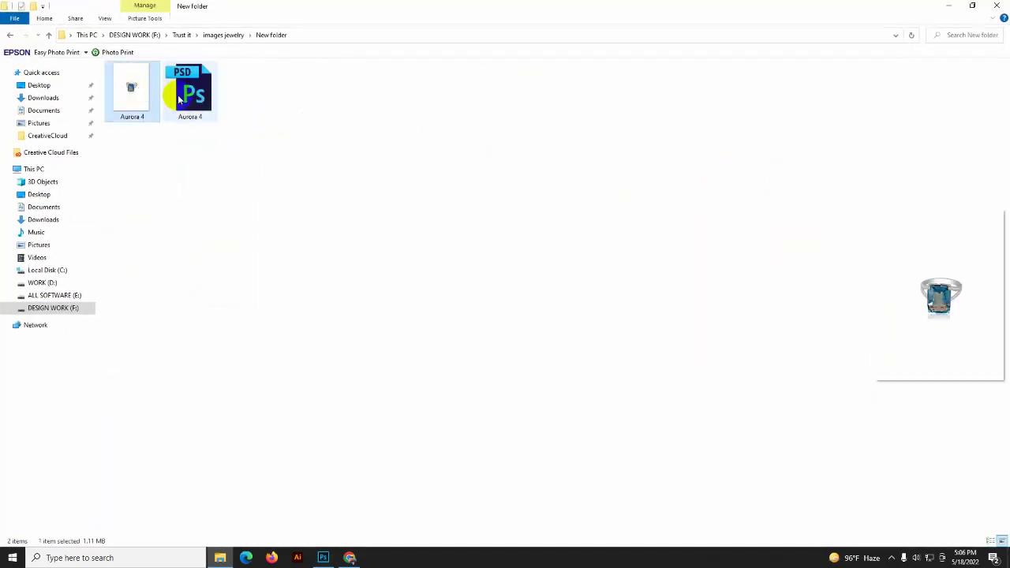
pyautogui.doubleClick(127, 92)
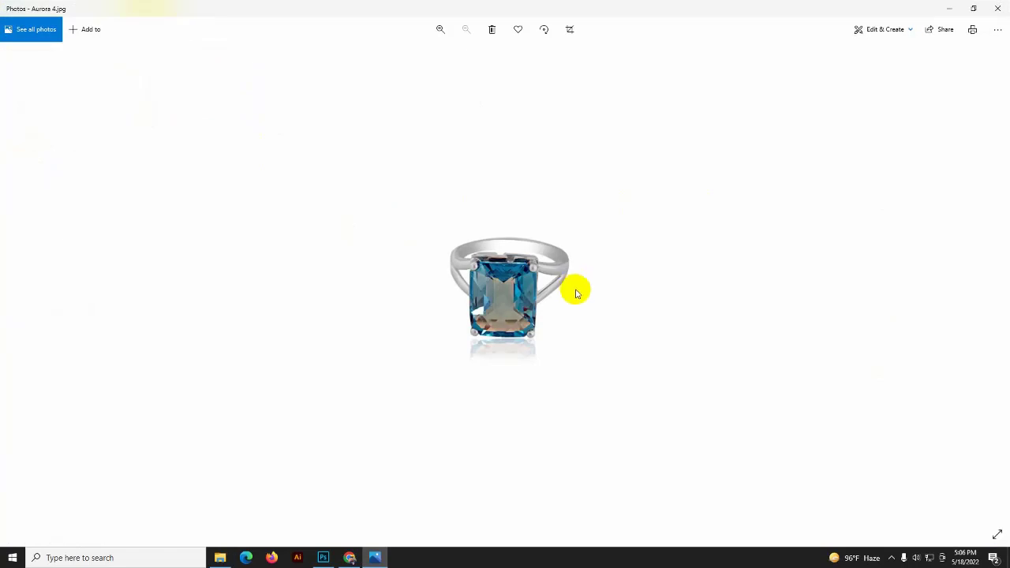
# View the retouched JPEG, then browse the original Aurora 4 photo and neighbouring images.
pyautogui.scroll(2, 572, 290)
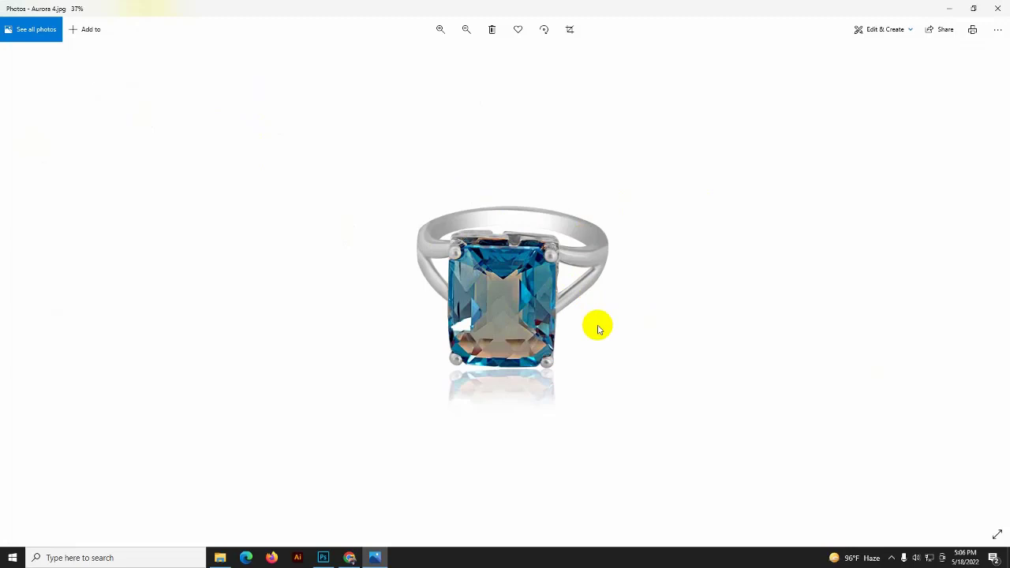
pyautogui.scroll(-2, 594, 309)
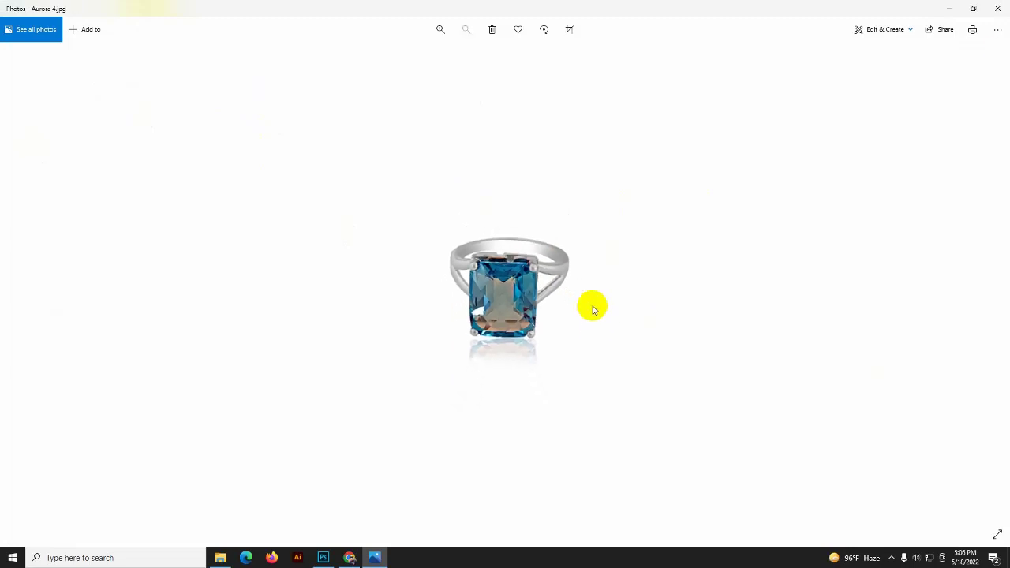
pyautogui.click(998, 8)
pyautogui.click(7, 36)
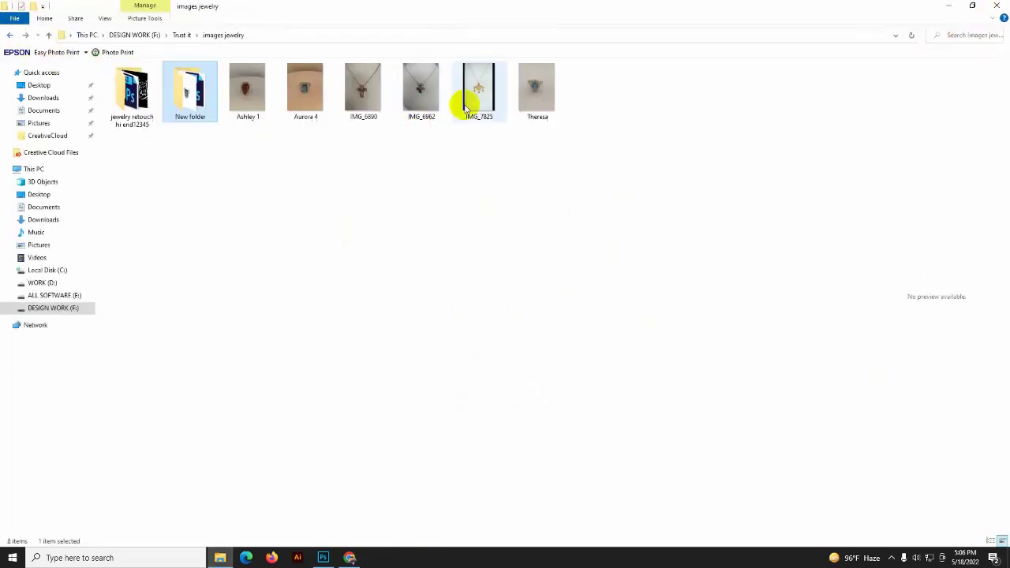
pyautogui.doubleClick(322, 120)
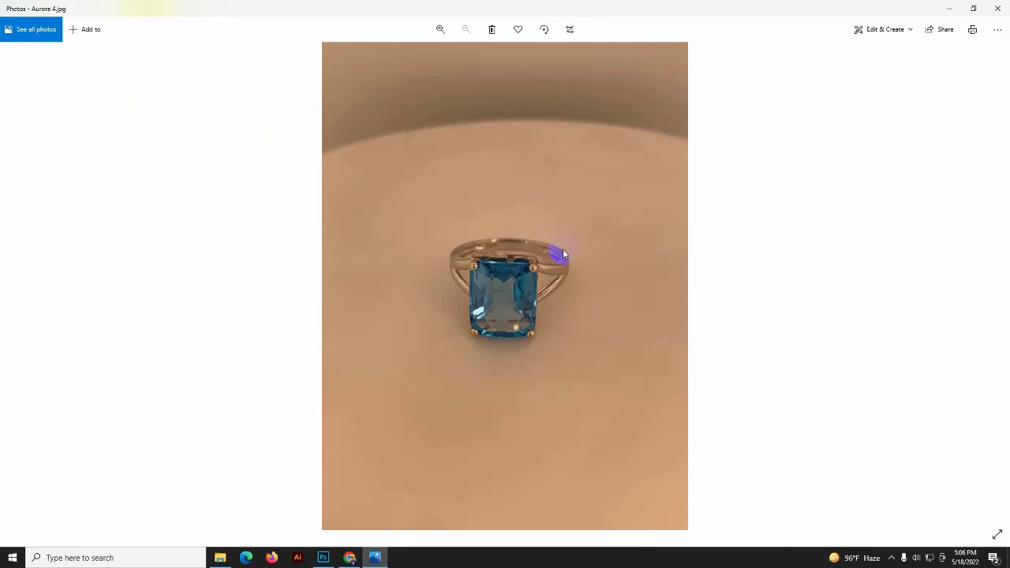
pyautogui.scroll(1, 564, 253)
pyautogui.scroll(-1, 563, 254)
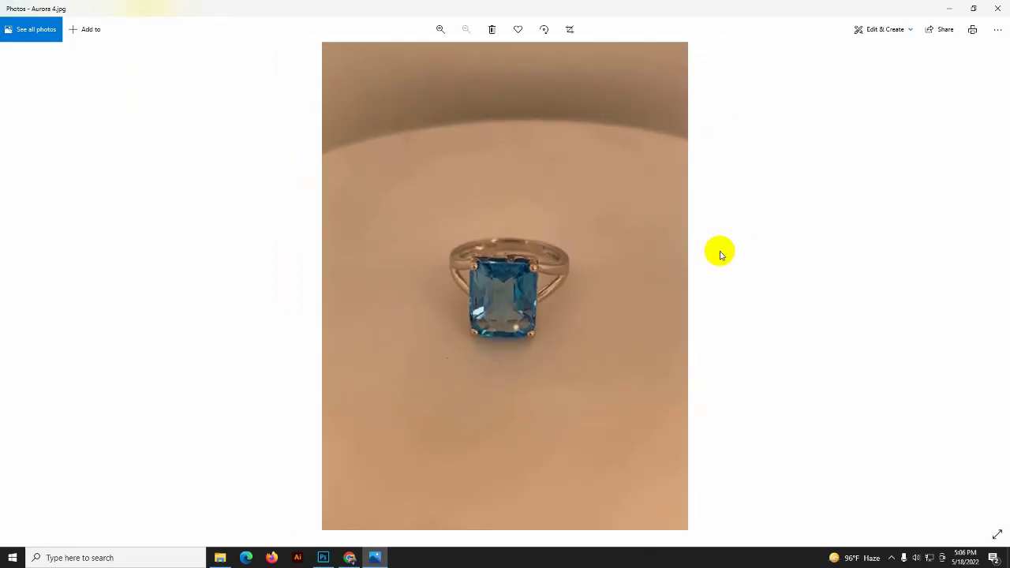
pyautogui.click(994, 282)
pyautogui.click(994, 282)
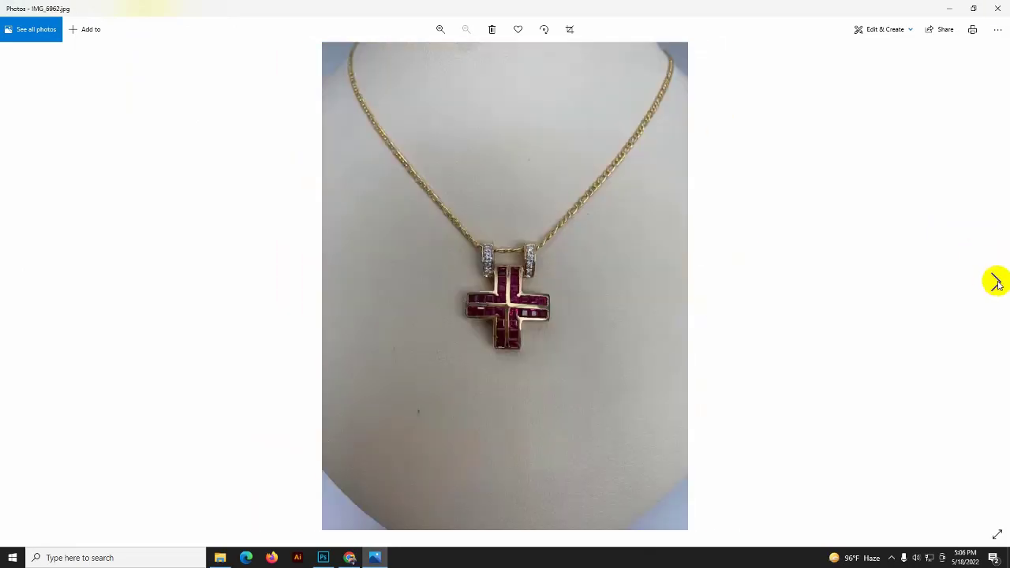
pyautogui.click(997, 8)
# Open the original and retouched Aurora 4 in restored-down windows and minimize File Explorer.
pyautogui.doubleClick(306, 115)
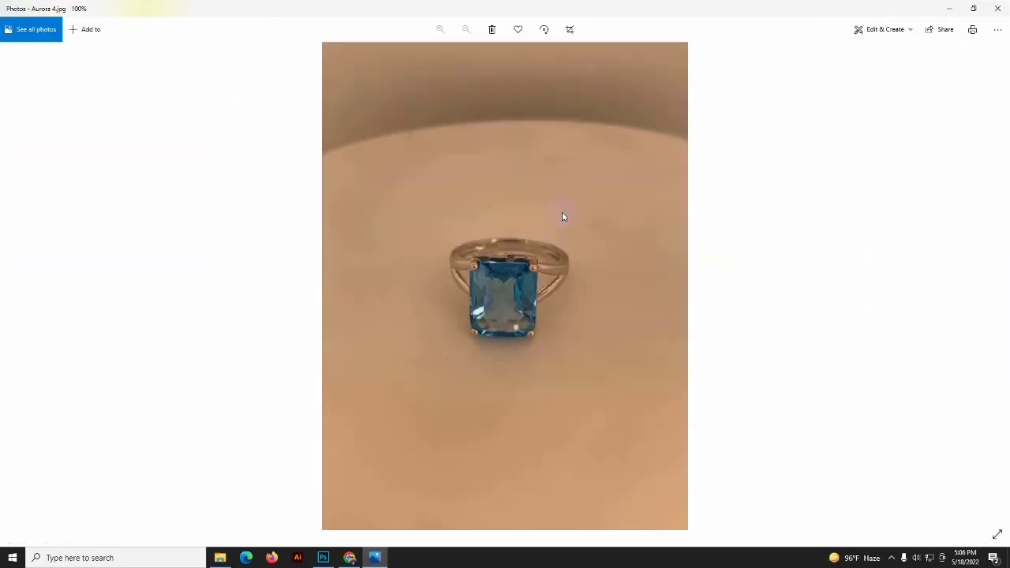
pyautogui.click(973, 9)
pyautogui.click(192, 90)
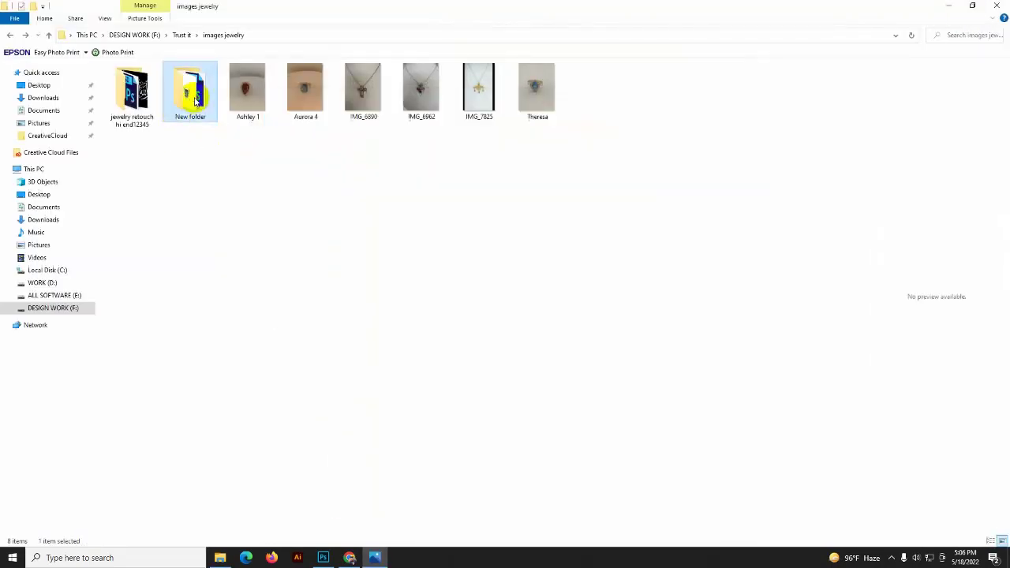
pyautogui.doubleClick(191, 90)
pyautogui.click(123, 99)
pyautogui.doubleClick(123, 99)
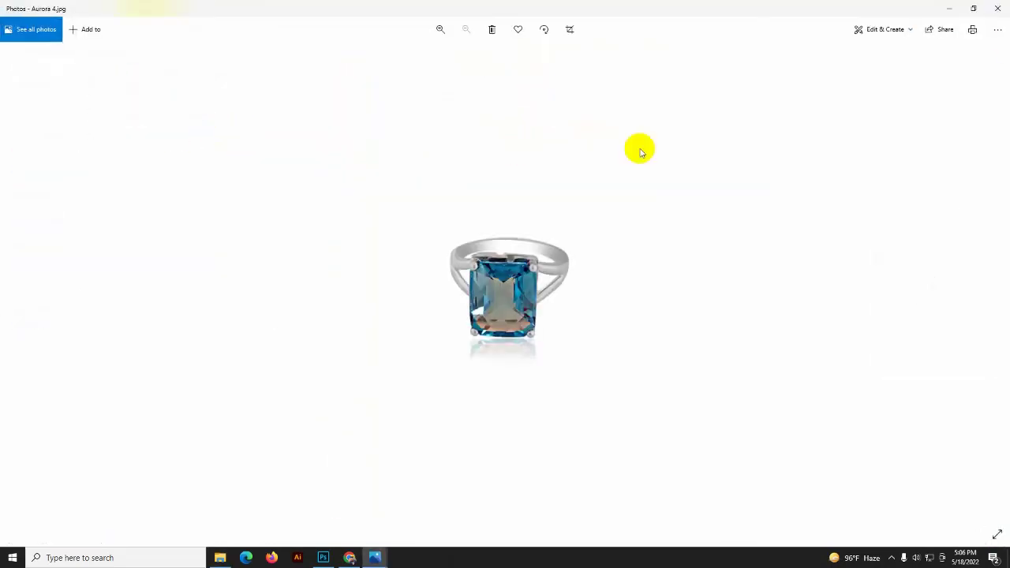
pyautogui.click(973, 9)
pyautogui.click(950, 8)
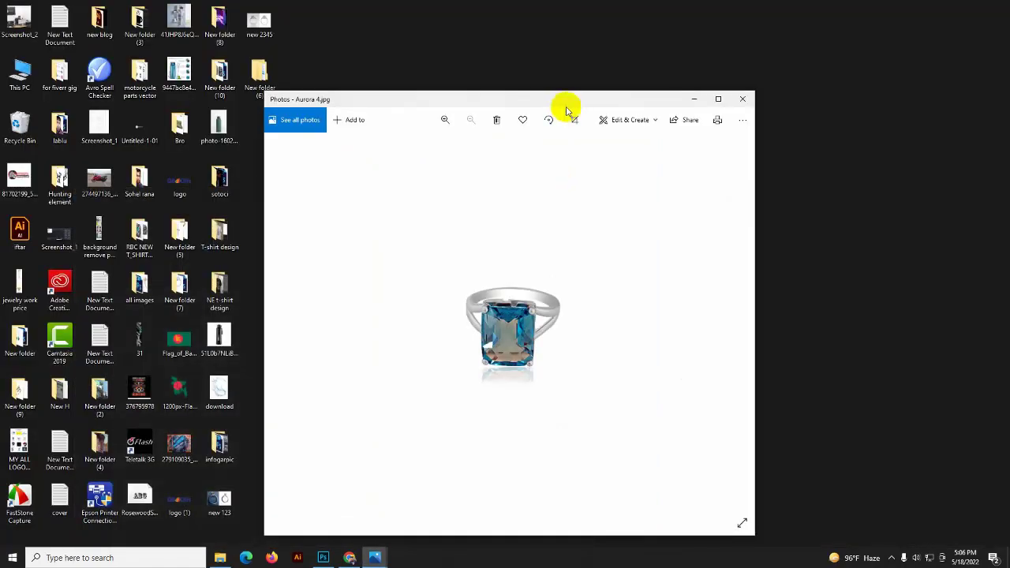
# Arrange the retouched photo on the left and the original on the right.
pyautogui.moveTo(563, 106); pyautogui.dragTo(272, 97)
pyautogui.moveTo(572, 105); pyautogui.dragTo(665, 84)
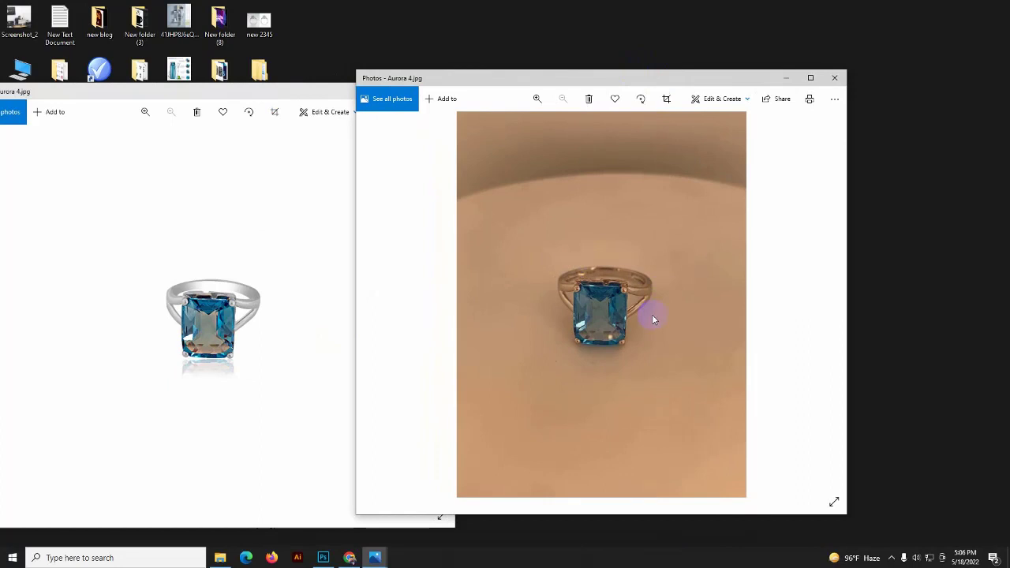
pyautogui.scroll(3, 237, 338)
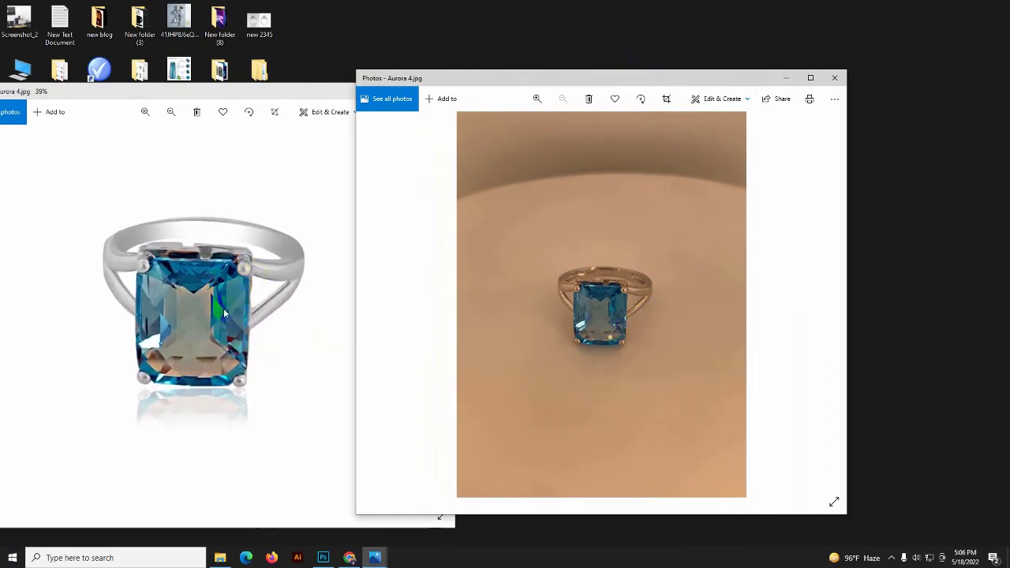
pyautogui.click(223, 308)
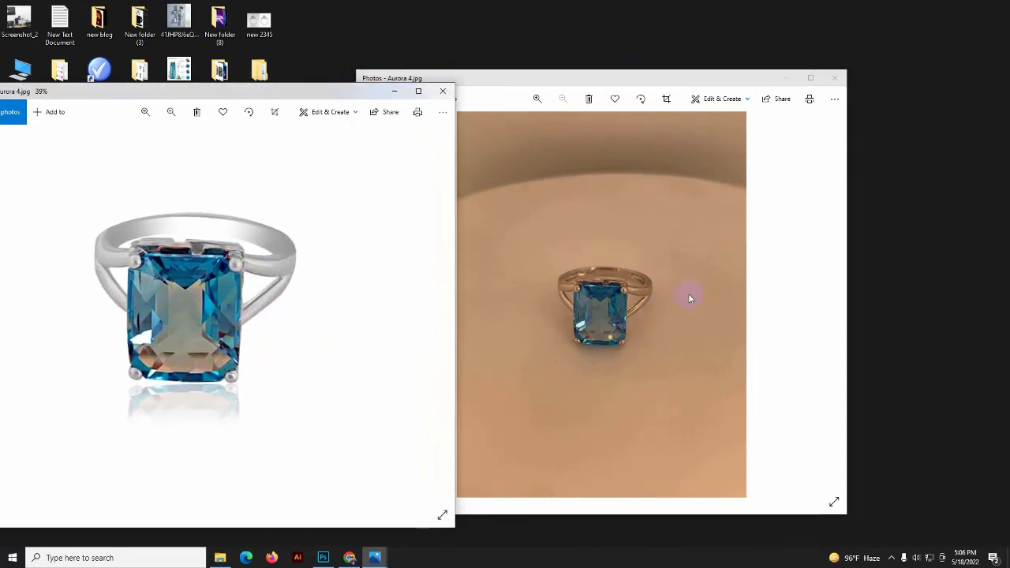
pyautogui.click(612, 304)
# Zoom and pan to compare the rings, then return to File Explorer's New folder.
pyautogui.scroll(3, 612, 303)
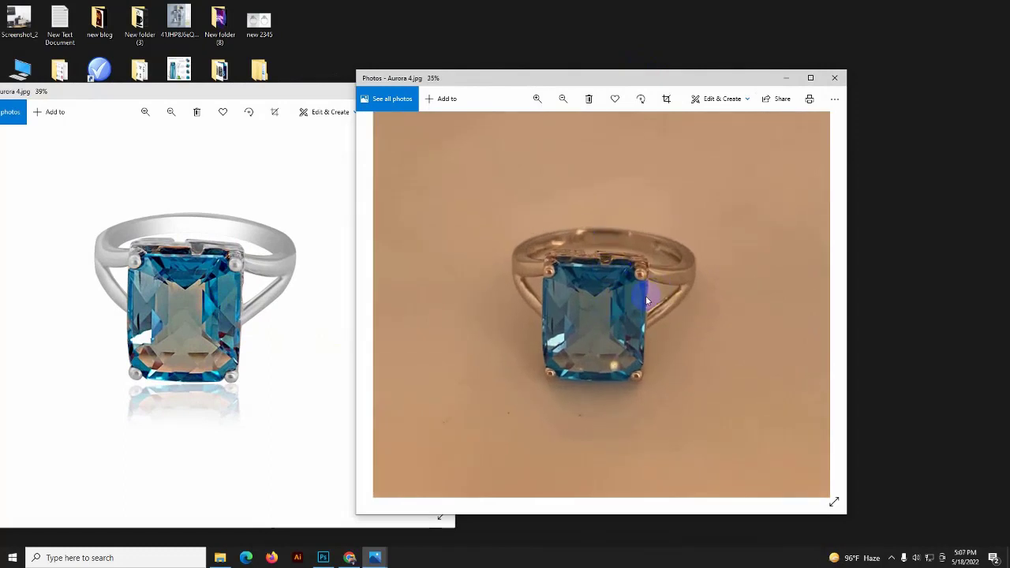
pyautogui.moveTo(645, 301); pyautogui.dragTo(624, 328)
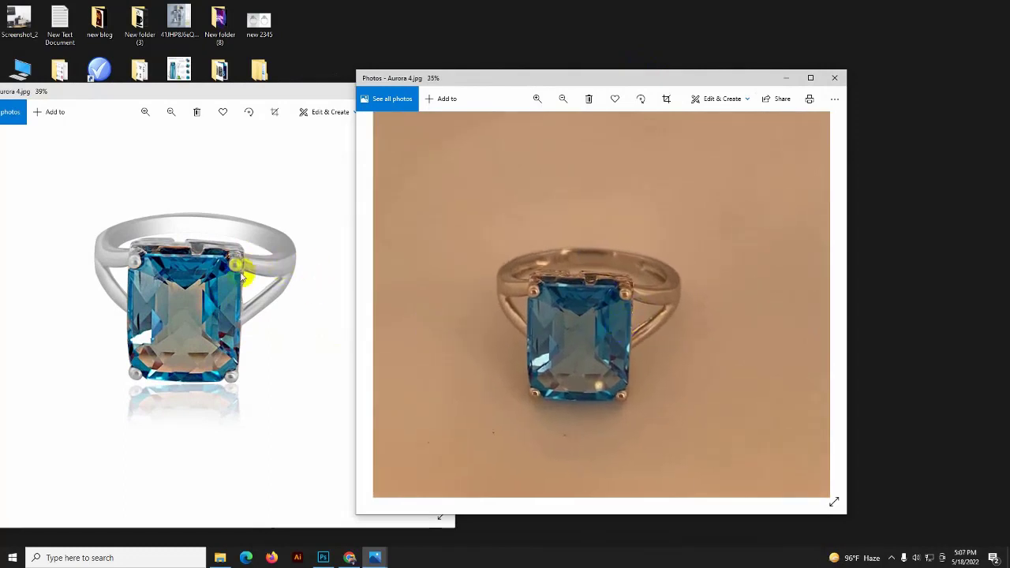
pyautogui.scroll(-3, 225, 282)
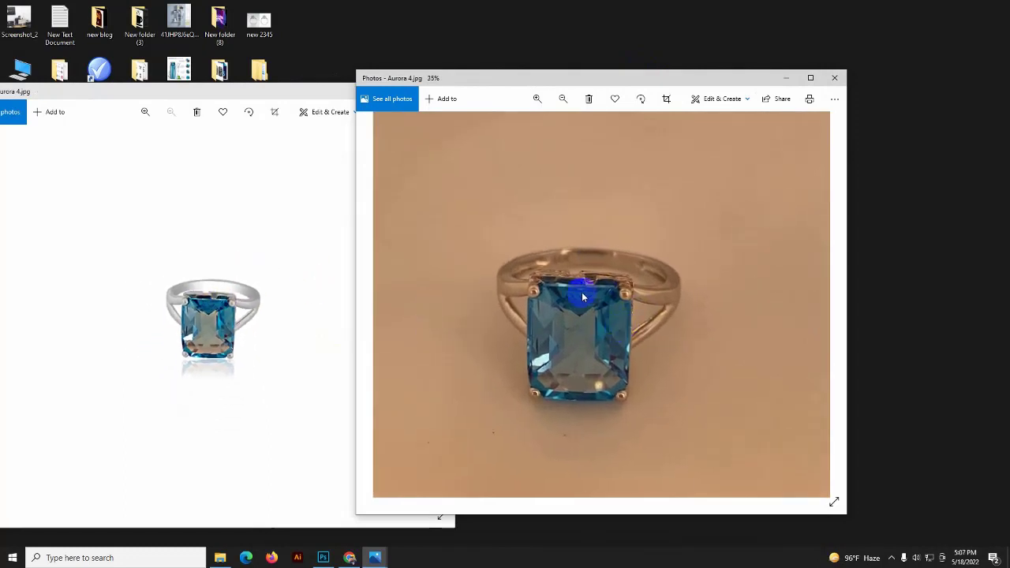
pyautogui.scroll(-3, 579, 296)
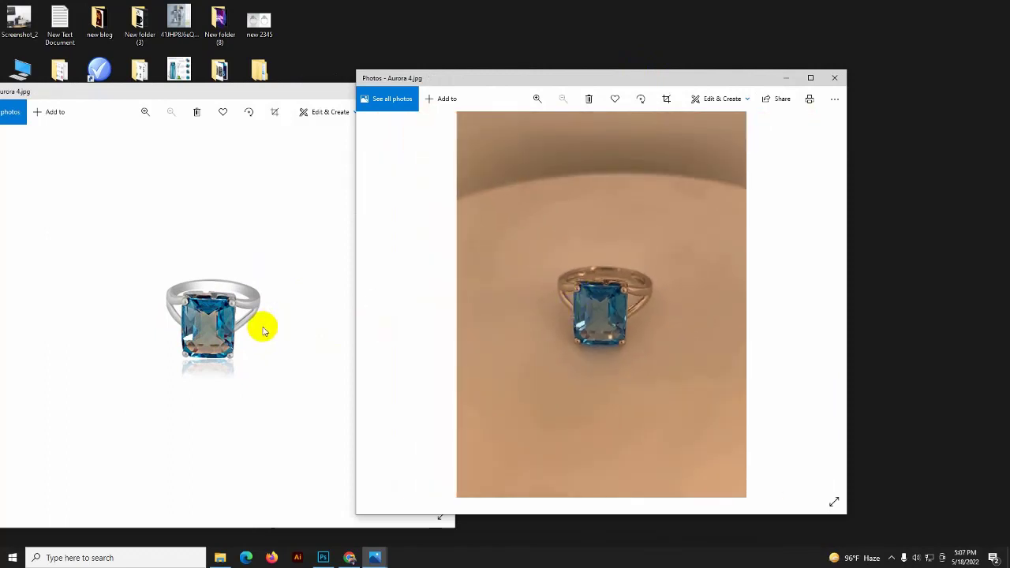
pyautogui.scroll(2, 242, 348)
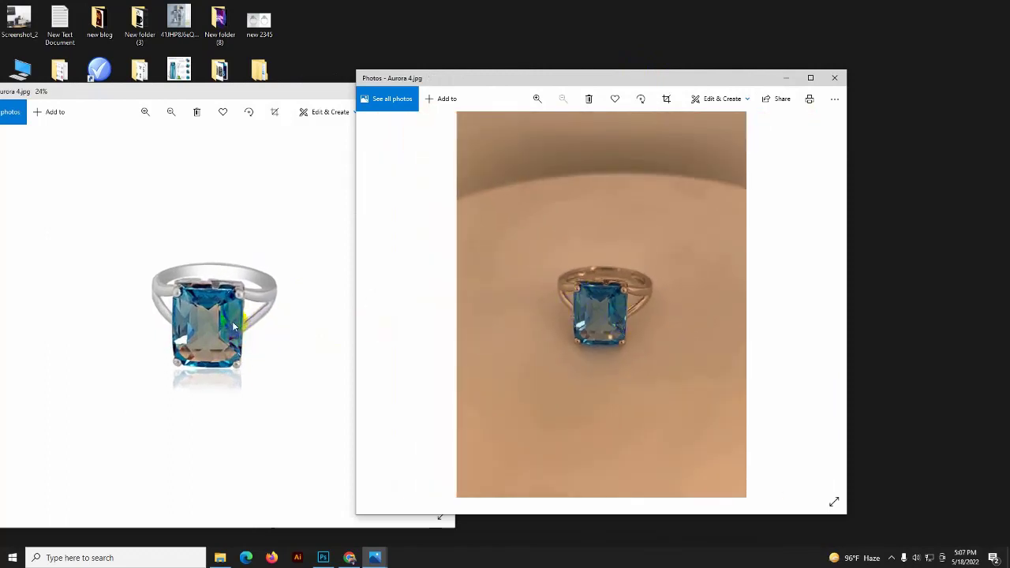
pyautogui.scroll(-2, 233, 326)
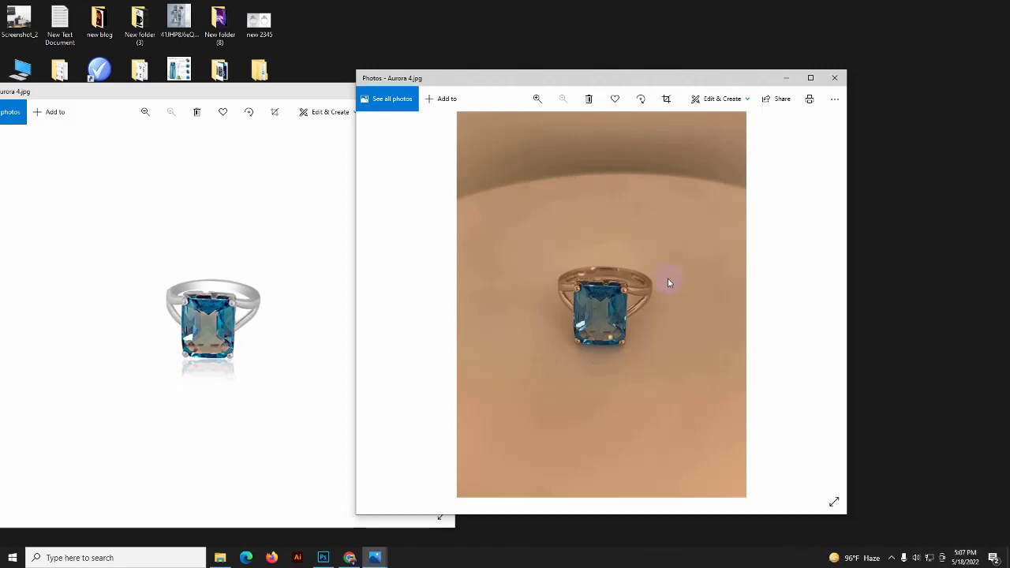
pyautogui.click(830, 78)
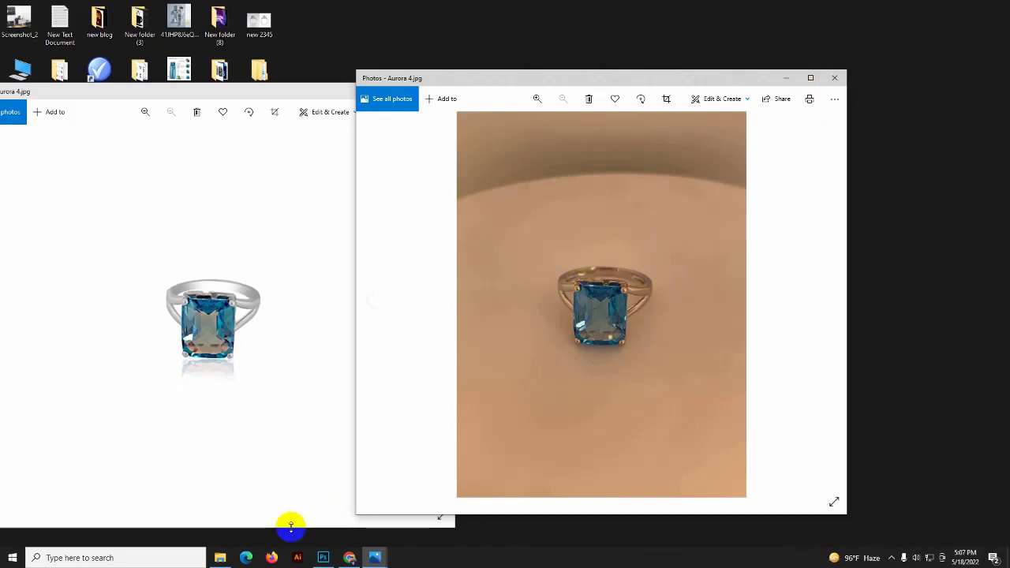
pyautogui.click(222, 554)
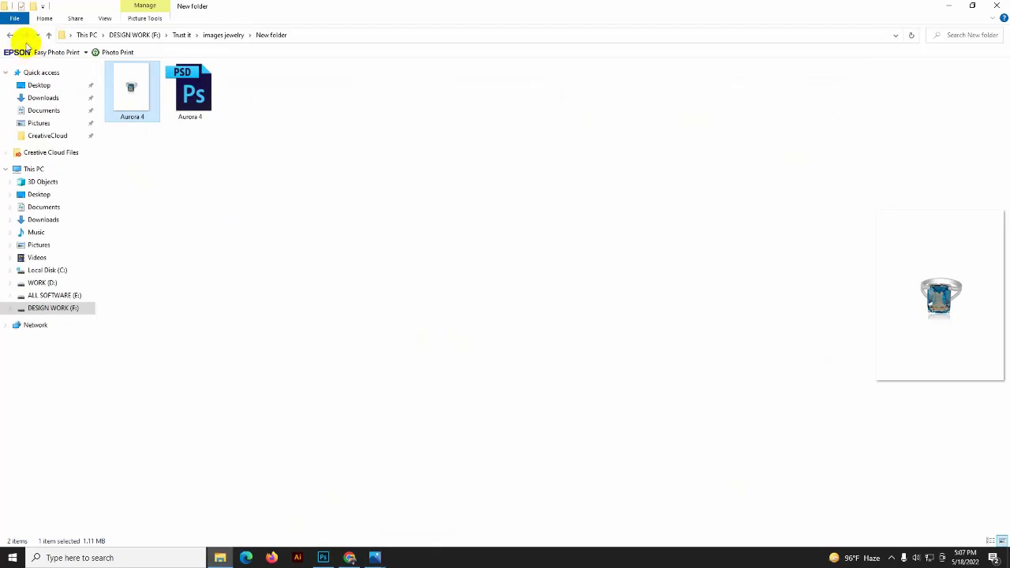
# Return to the images jewelry folder and open IMG_6962.jpg, the ruby cross necklace photo, in Photos.
pyautogui.click(11, 34)
pyautogui.doubleClick(424, 98)
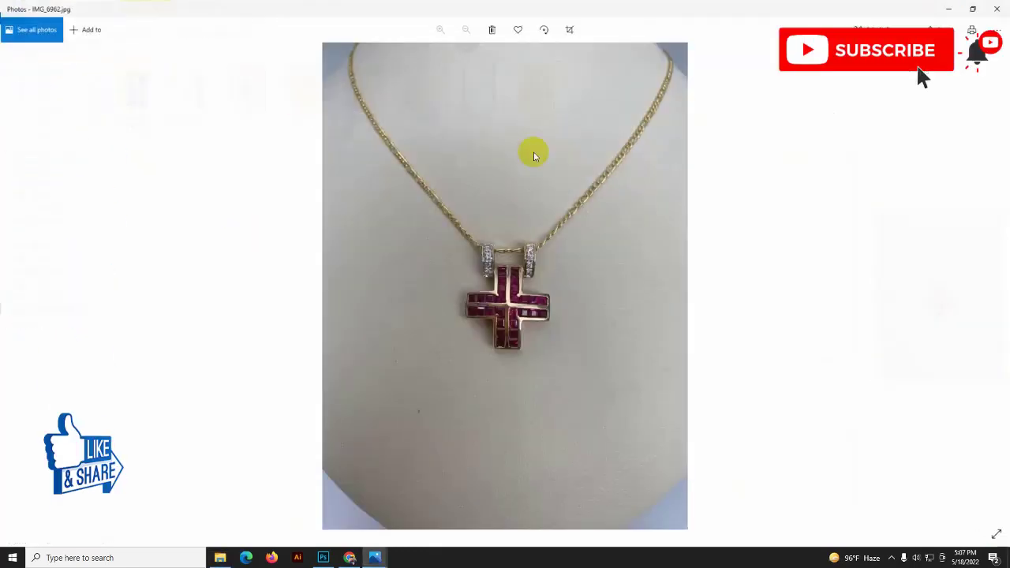